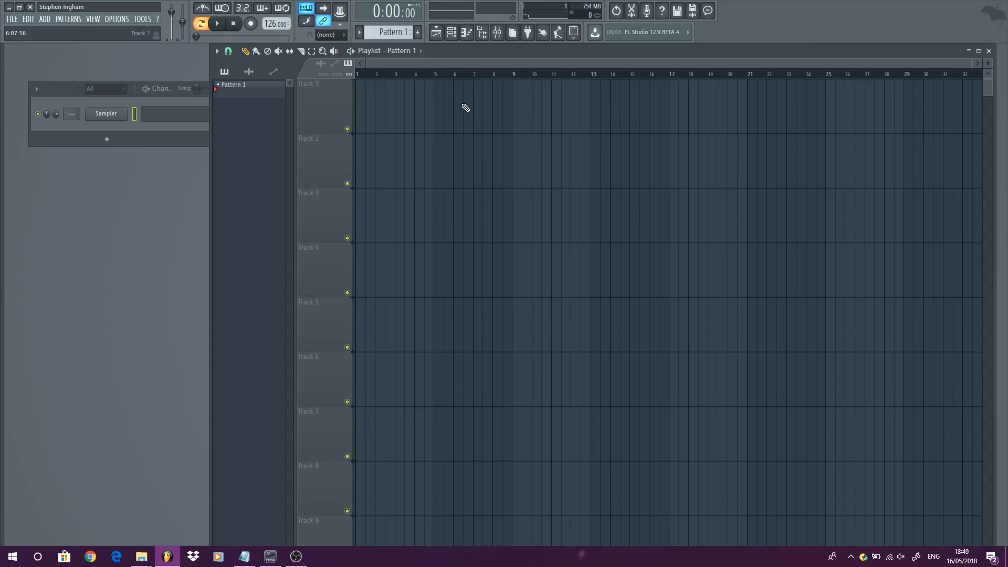
Replace the Sampler channel with the Spire synth from the Synth MAIN category and move its window over the playlist
{"action": "right_click", "coordinate": [118, 114]}
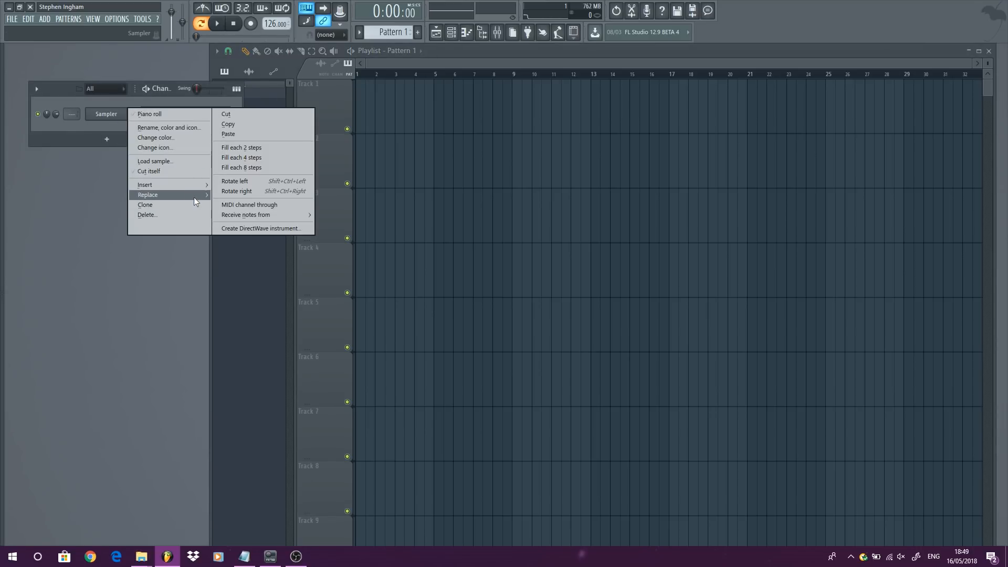
{"action": "mouse_move", "coordinate": [194, 197]}
{"action": "mouse_move", "coordinate": [250, 231]}
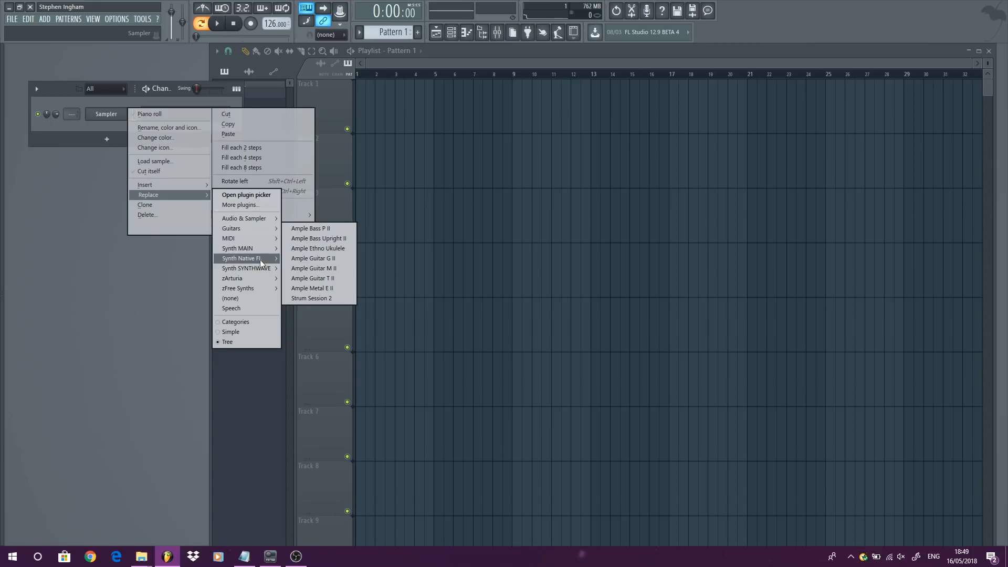
{"action": "mouse_move", "coordinate": [260, 248]}
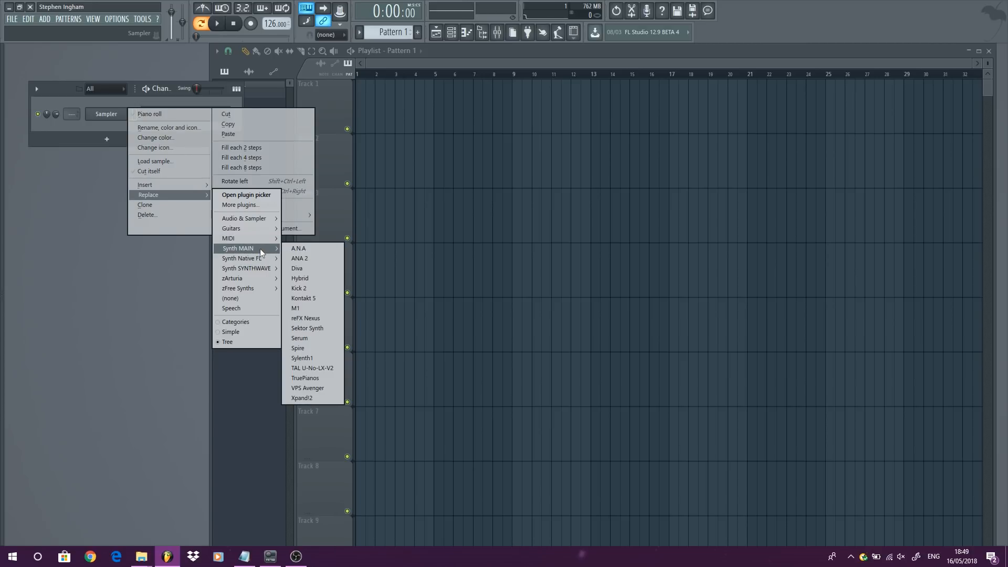
{"action": "left_click", "coordinate": [327, 348]}
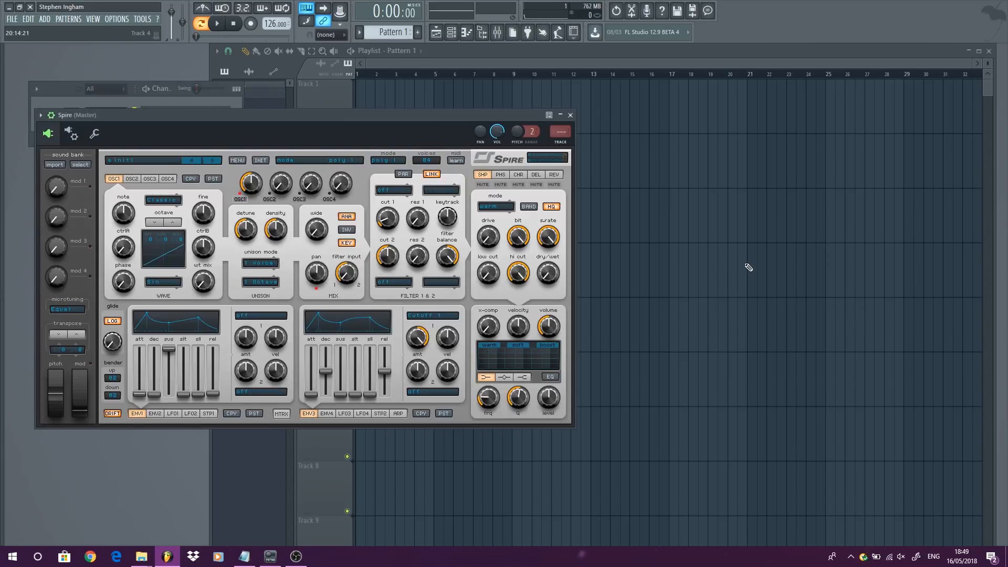
{"action": "left_click_drag", "start_coordinate": [385, 121], "coordinate": [611, 94]}
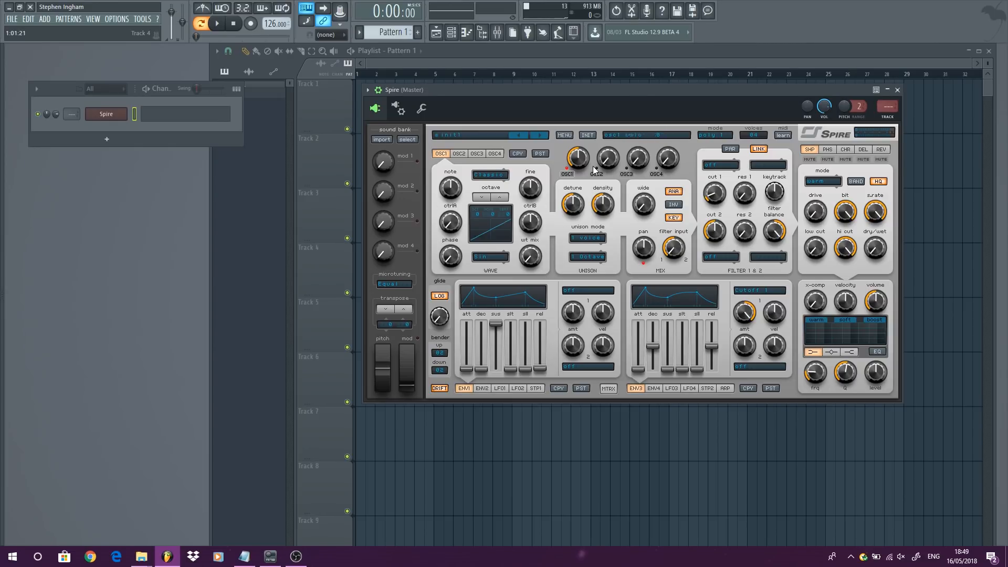
Replace the Spire channel's instrument with Sylenth1 from the Synth MAIN category and reposition its window
{"action": "right_click", "coordinate": [128, 112]}
{"action": "mouse_move", "coordinate": [209, 187]}
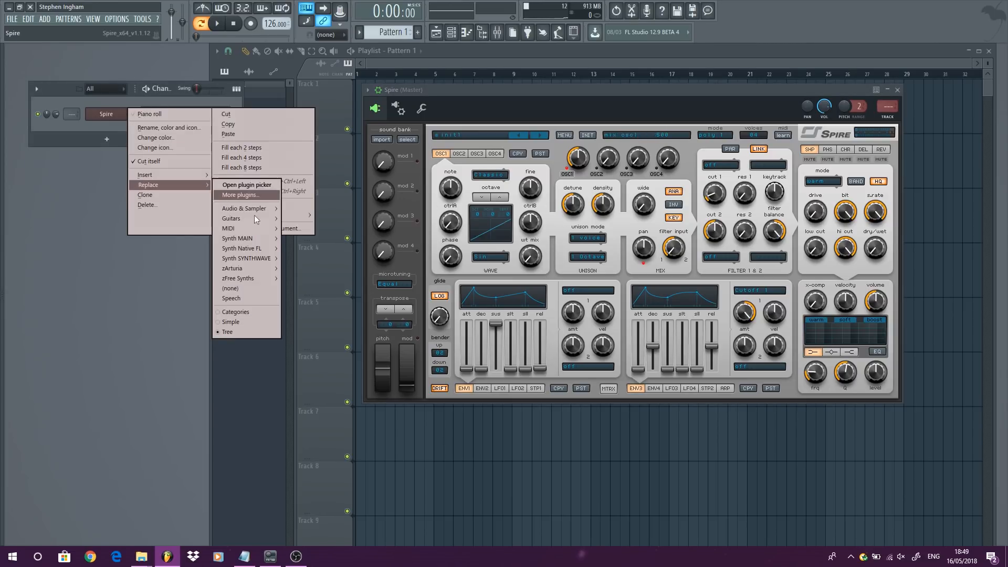
{"action": "mouse_move", "coordinate": [263, 240]}
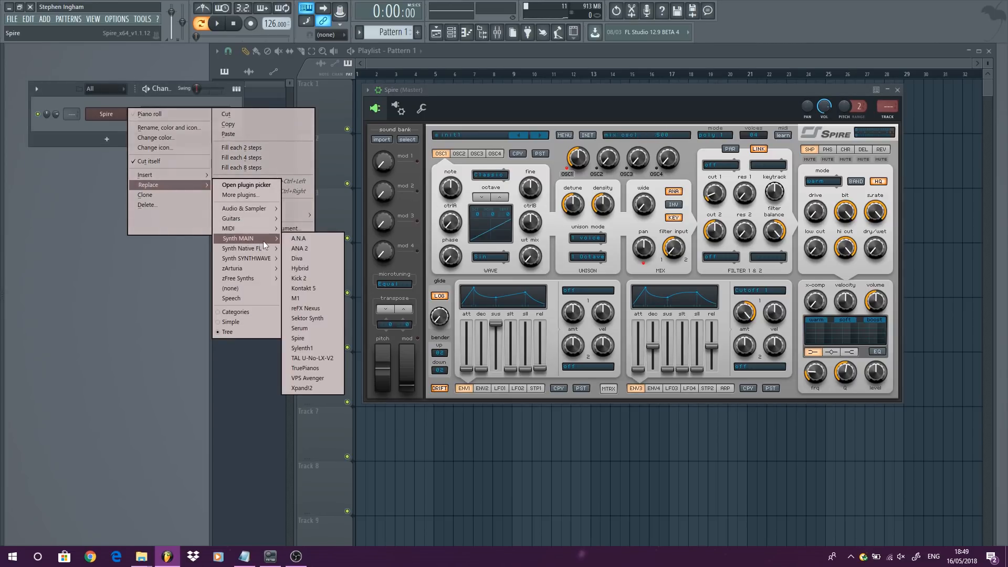
{"action": "left_click", "coordinate": [328, 347]}
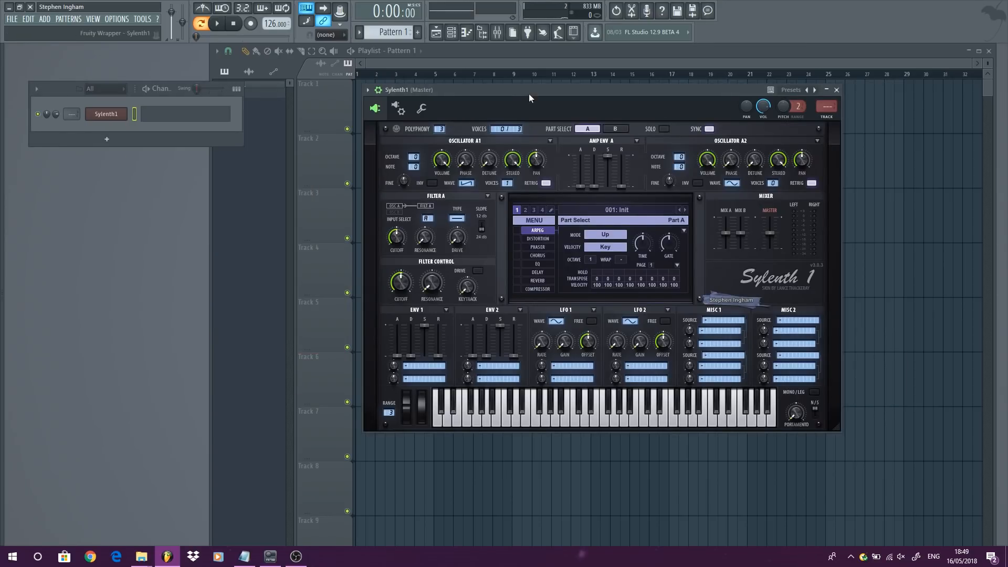
{"action": "left_click_drag", "start_coordinate": [528, 93], "coordinate": [483, 58]}
Audition the initial Sylenth1 sound by playing three notes on its virtual keyboard
{"action": "left_click", "coordinate": [518, 386]}
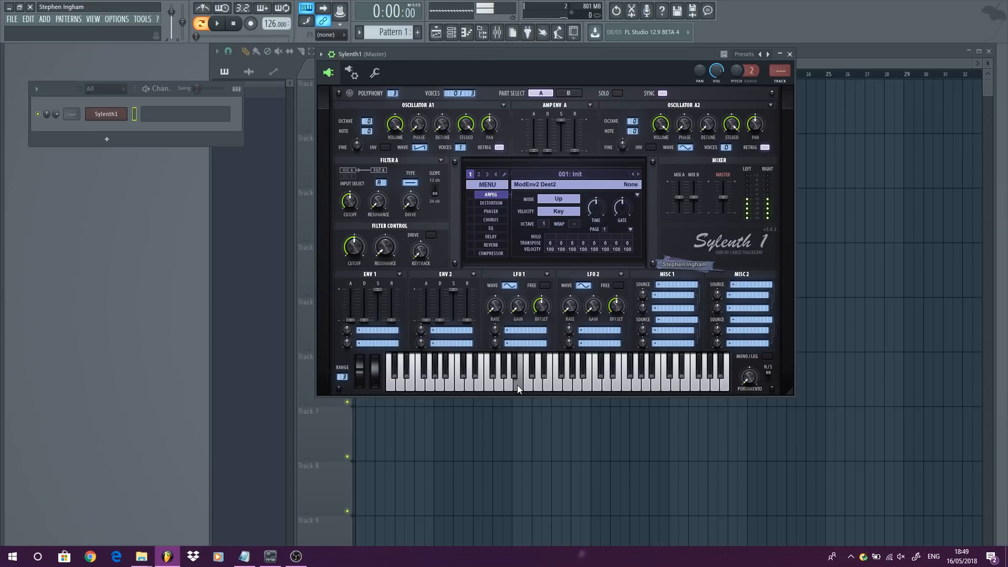
{"action": "left_click", "coordinate": [535, 386]}
{"action": "left_click", "coordinate": [544, 386]}
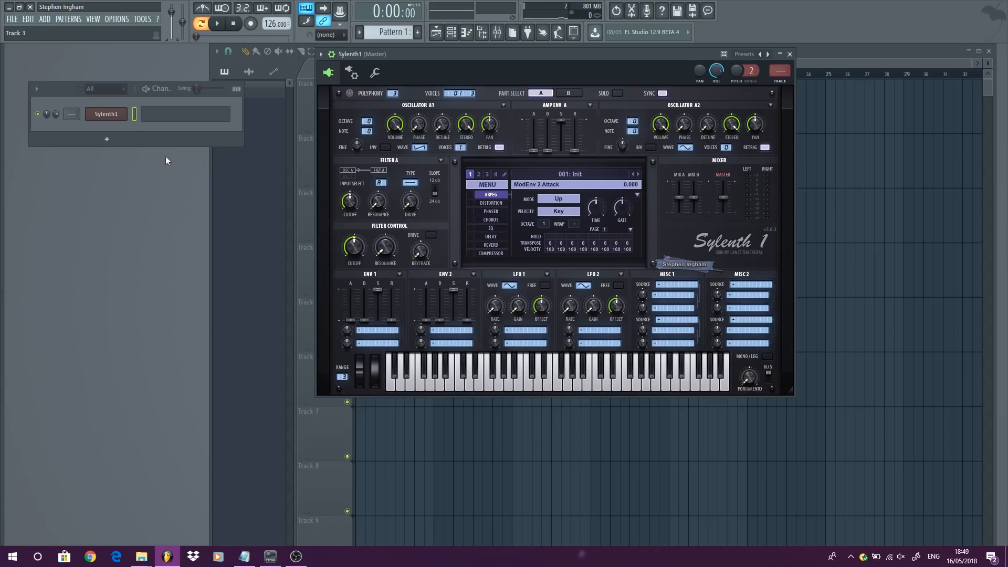
Draw three short C5 notes one and a half beats apart in bar 1 of Sylenth1's piano roll, and play the pattern
{"action": "right_click", "coordinate": [129, 112]}
{"action": "left_click", "coordinate": [143, 112]}
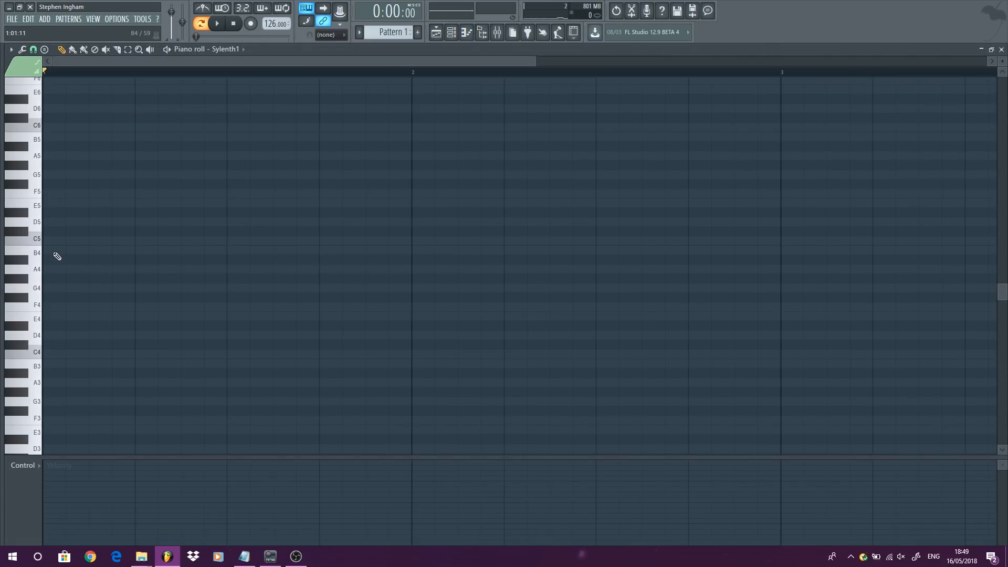
{"action": "scroll", "coordinate": [54, 253], "scroll_direction": "down", "scroll_amount": 1}
{"action": "left_click", "coordinate": [51, 240]}
{"action": "left_click_drag", "start_coordinate": [50, 241], "coordinate": [69, 241]}
{"action": "left_click", "coordinate": [151, 241]}
{"action": "left_click", "coordinate": [261, 242]}
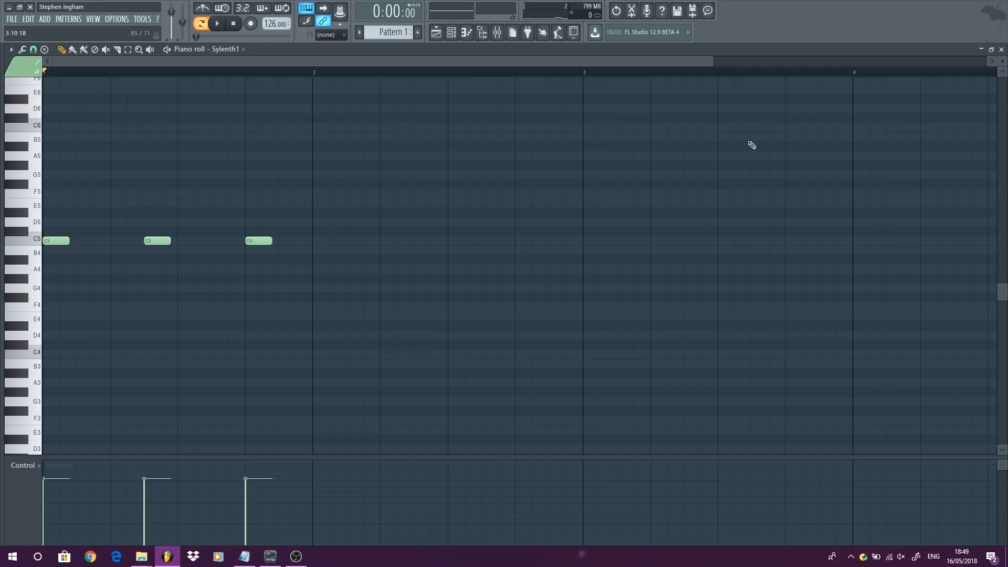
{"action": "left_click", "coordinate": [1002, 50]}
{"action": "left_click", "coordinate": [217, 23]}
{"action": "left_click", "coordinate": [237, 23]}
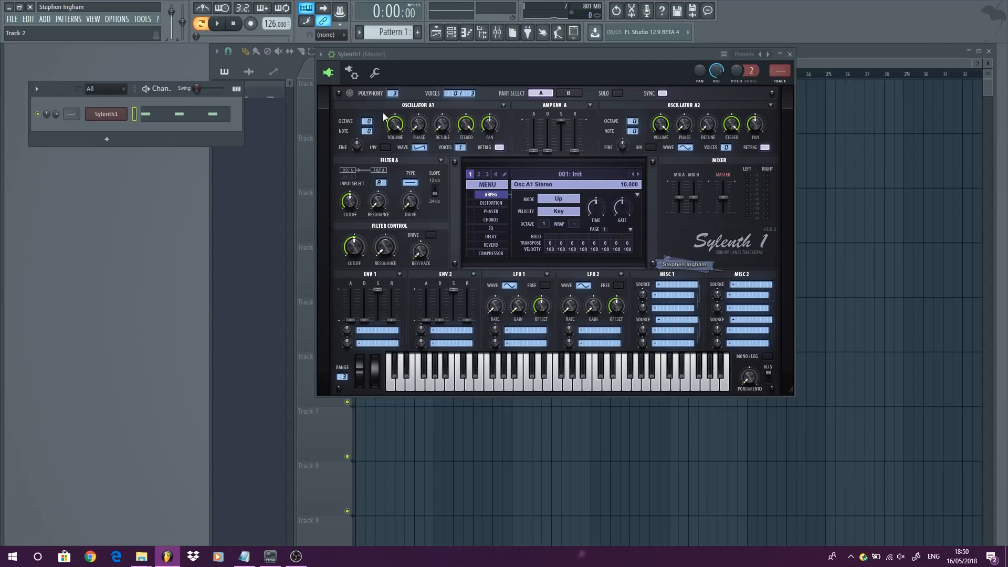
Set oscillator A1's waveform to Sine and audition the pattern
{"action": "left_click", "coordinate": [418, 147]}
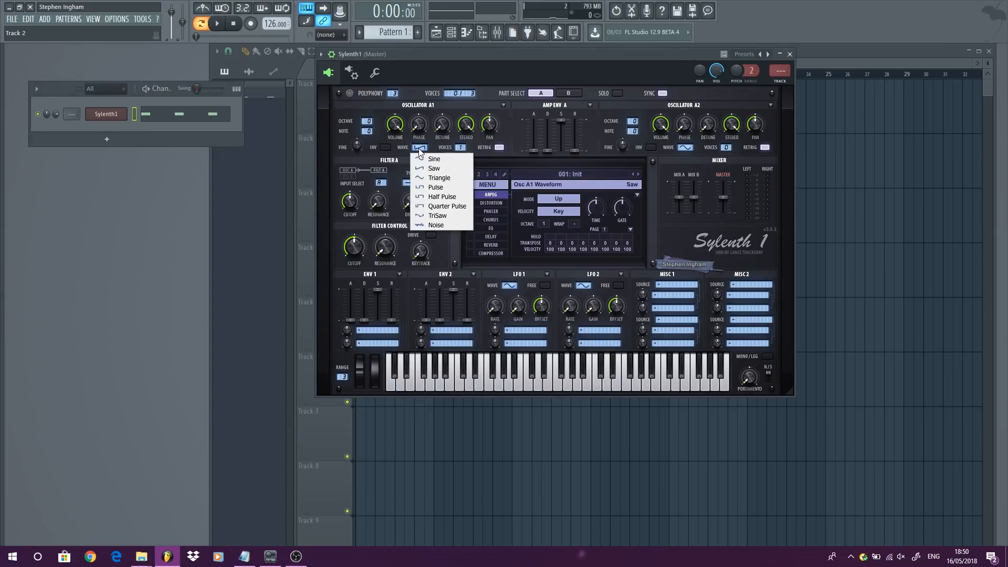
{"action": "left_click", "coordinate": [446, 159]}
{"action": "left_click", "coordinate": [213, 23]}
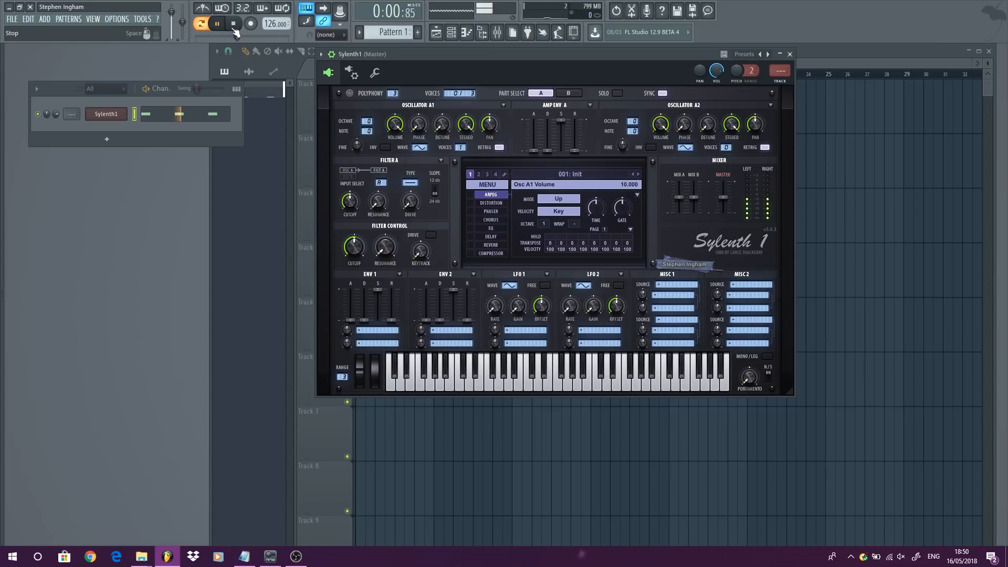
{"action": "left_click", "coordinate": [233, 24]}
Switch oscillator A1's waveform to Saw and on to Triangle, and audition the pattern
{"action": "left_click", "coordinate": [423, 150]}
{"action": "left_click", "coordinate": [430, 165]}
{"action": "left_click", "coordinate": [419, 148]}
{"action": "left_click", "coordinate": [439, 177]}
{"action": "left_click", "coordinate": [217, 24]}
{"action": "left_click", "coordinate": [234, 24]}
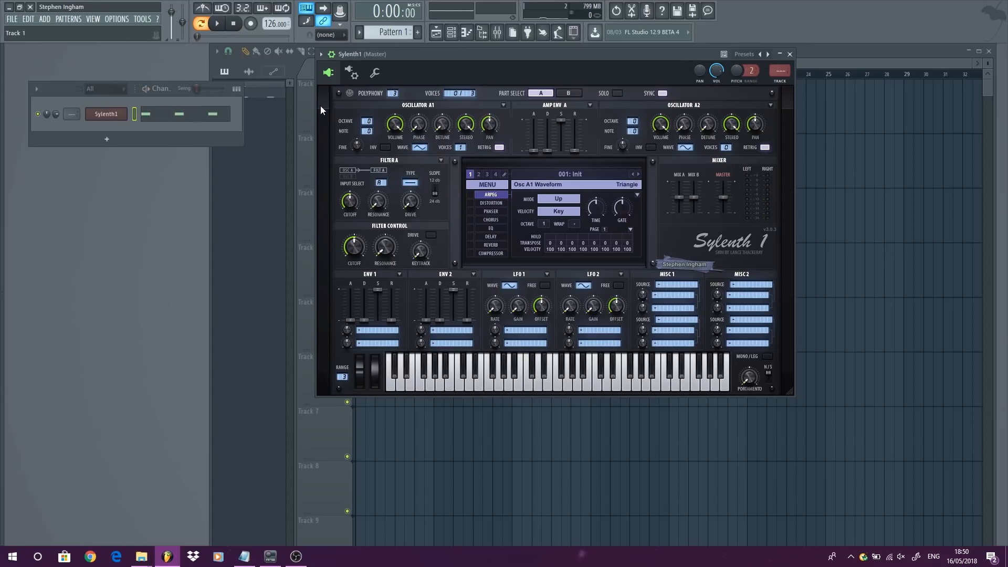
Set oscillator A1's waveform to Pulse and audition the pattern
{"action": "left_click", "coordinate": [420, 147]}
{"action": "left_click", "coordinate": [443, 189]}
{"action": "left_click", "coordinate": [221, 24]}
{"action": "left_click", "coordinate": [233, 24]}
Switch oscillator A1's waveform to Half Pulse and on to Quarter Pulse, and audition the pattern
{"action": "left_click", "coordinate": [423, 153]}
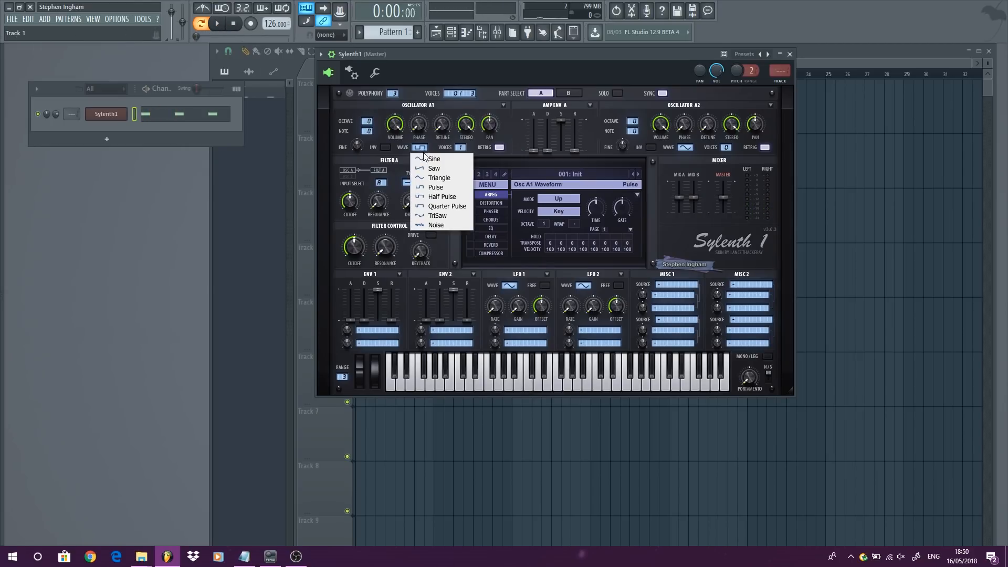
{"action": "left_click", "coordinate": [447, 198]}
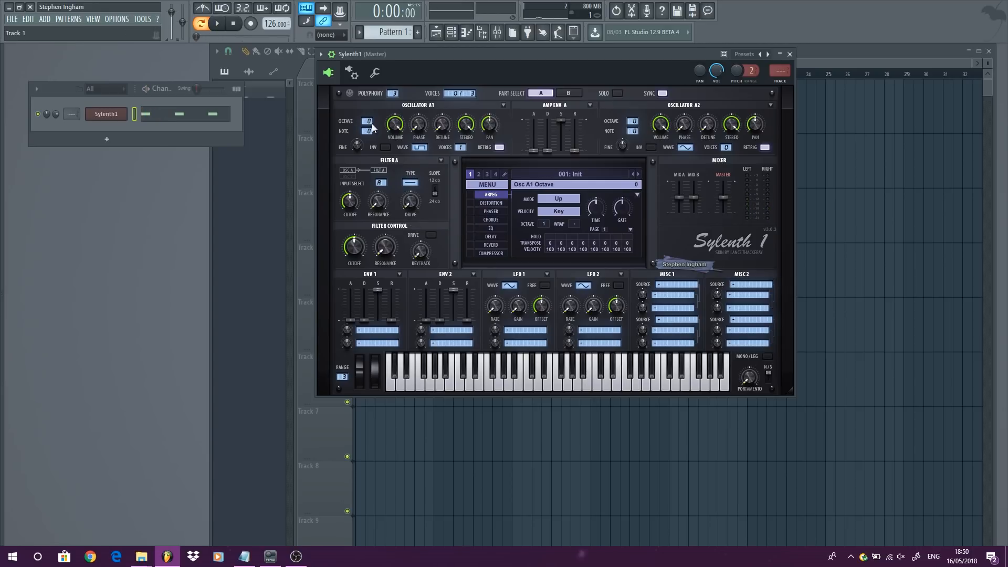
{"action": "left_click", "coordinate": [418, 149]}
{"action": "left_click", "coordinate": [452, 206]}
{"action": "left_click", "coordinate": [217, 24]}
{"action": "left_click", "coordinate": [234, 24]}
Set oscillator A1's waveform to TriSaw, audition the pattern and review the available waveforms
{"action": "left_click", "coordinate": [420, 148]}
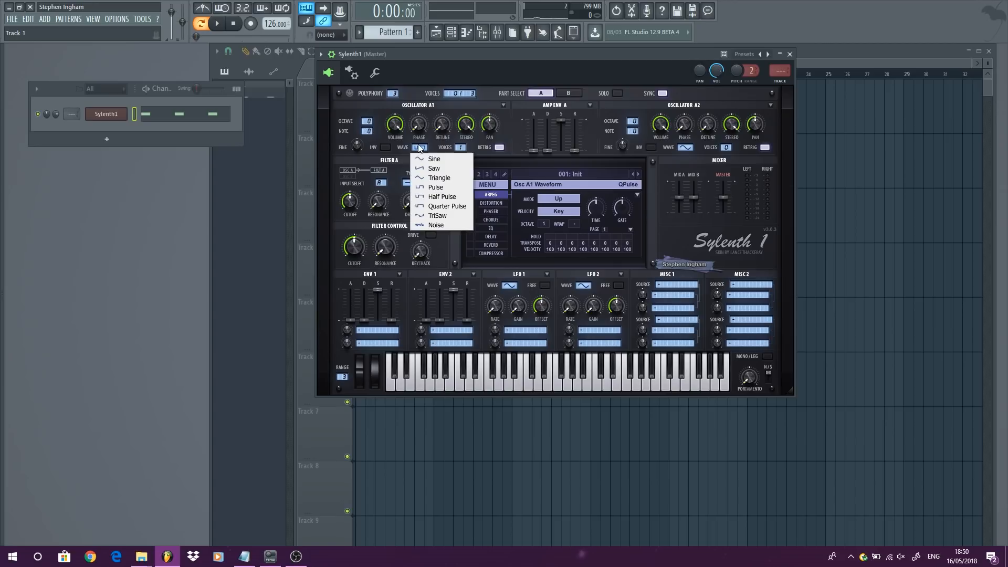
{"action": "left_click", "coordinate": [450, 216]}
{"action": "left_click", "coordinate": [217, 24]}
{"action": "left_click", "coordinate": [234, 24]}
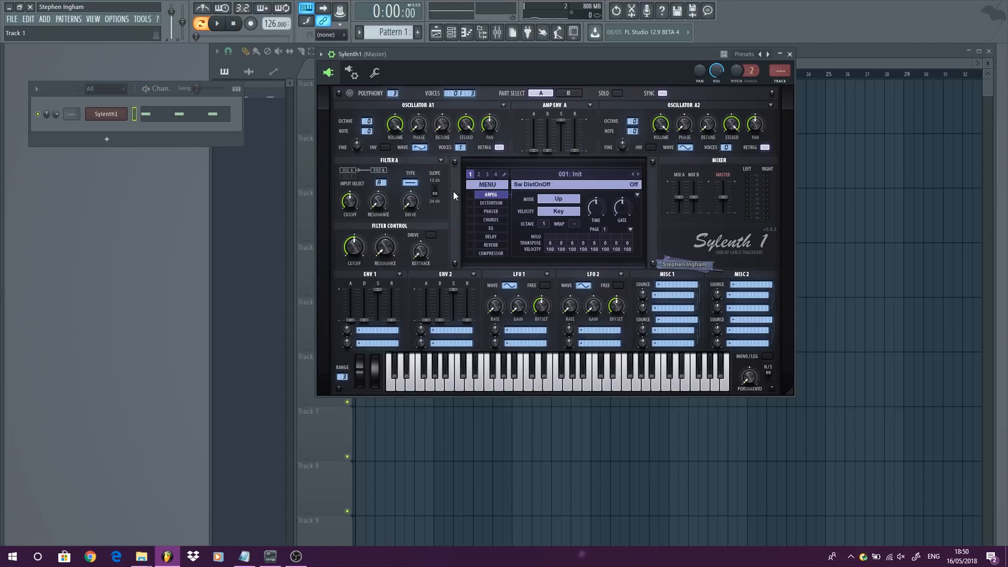
{"action": "left_click", "coordinate": [419, 148]}
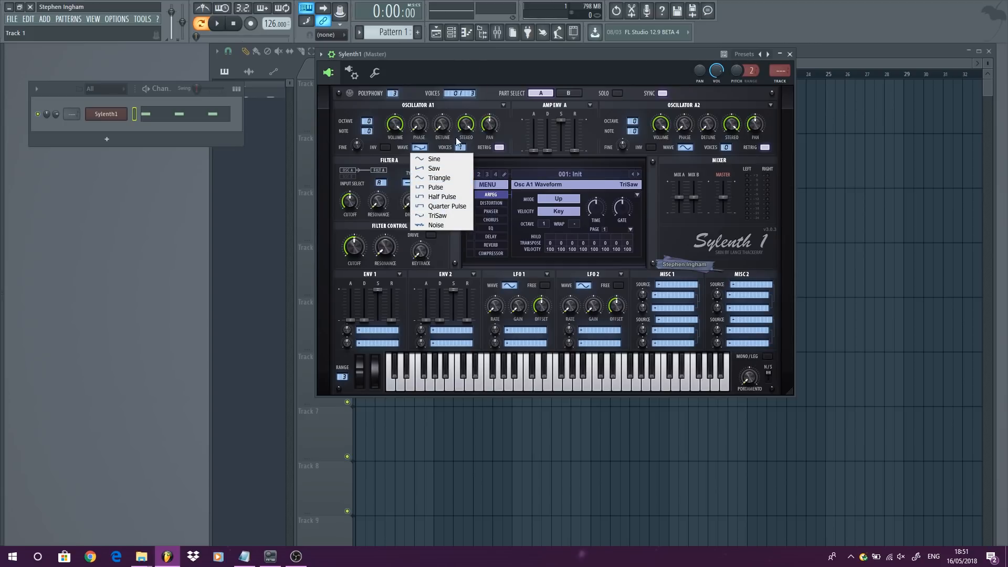
{"action": "left_click", "coordinate": [489, 55]}
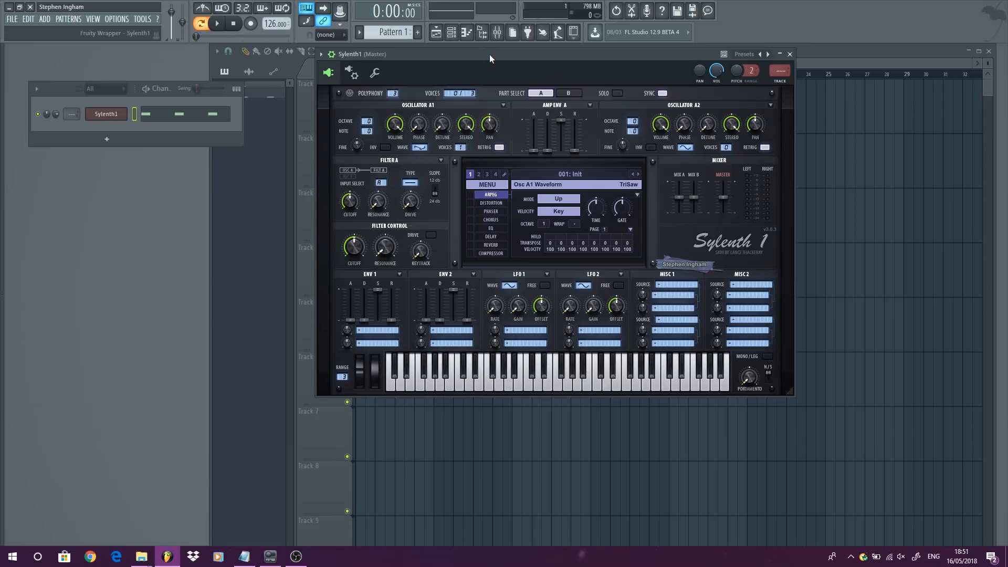
Set oscillator A1's waveform to Saw and audition the pattern twice
{"action": "left_click", "coordinate": [420, 148]}
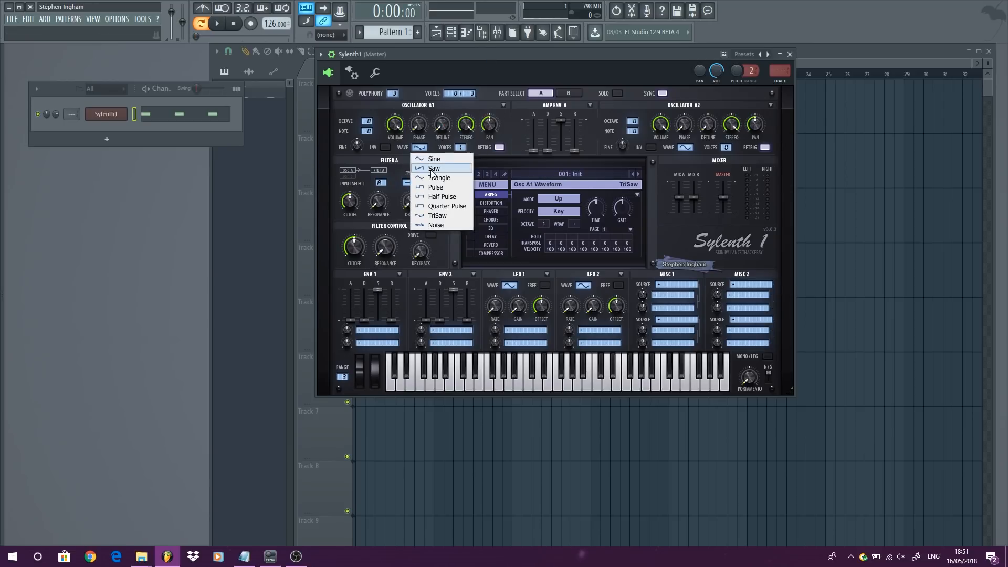
{"action": "left_click", "coordinate": [433, 168]}
{"action": "left_click", "coordinate": [217, 23]}
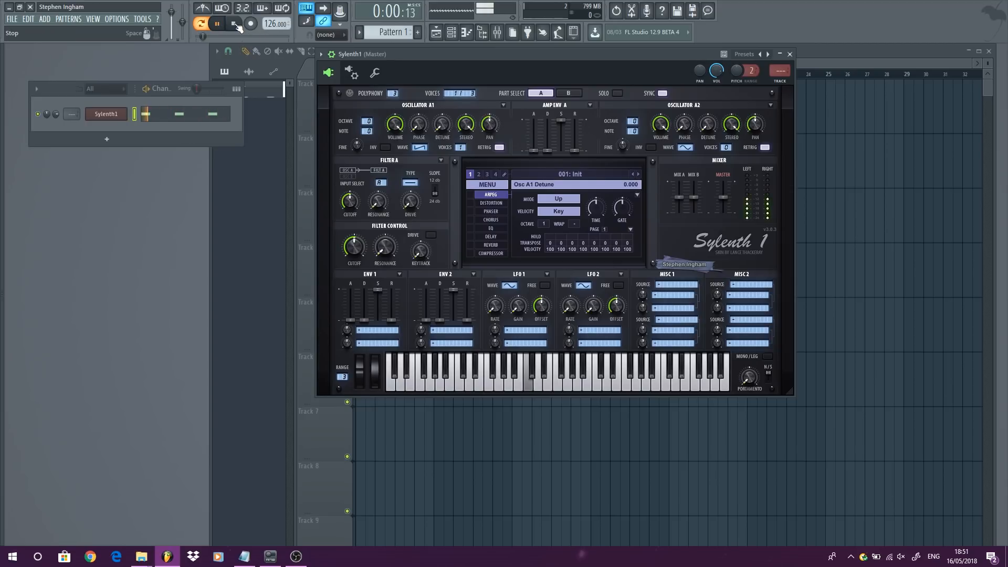
{"action": "left_click", "coordinate": [235, 24]}
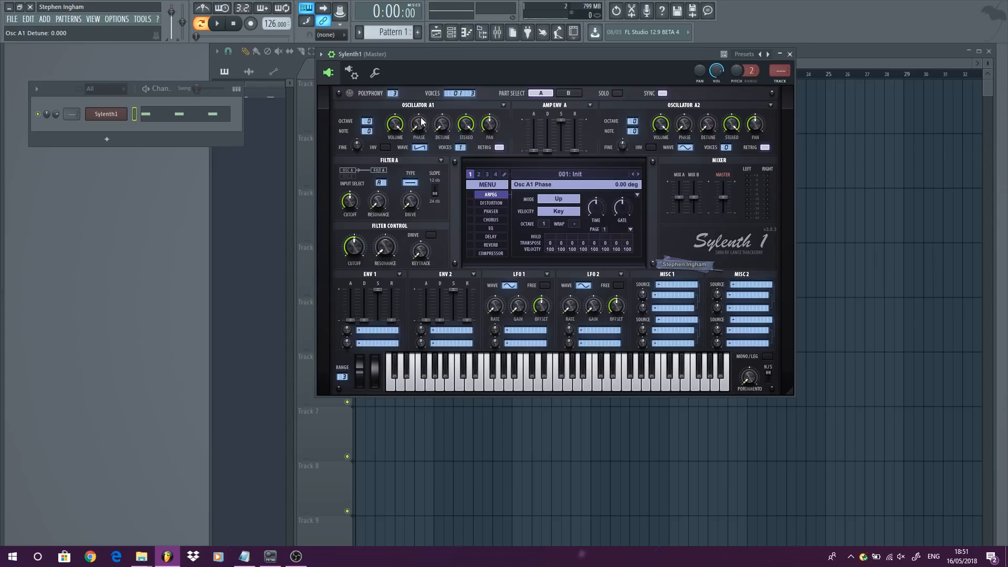
{"action": "left_click", "coordinate": [225, 24]}
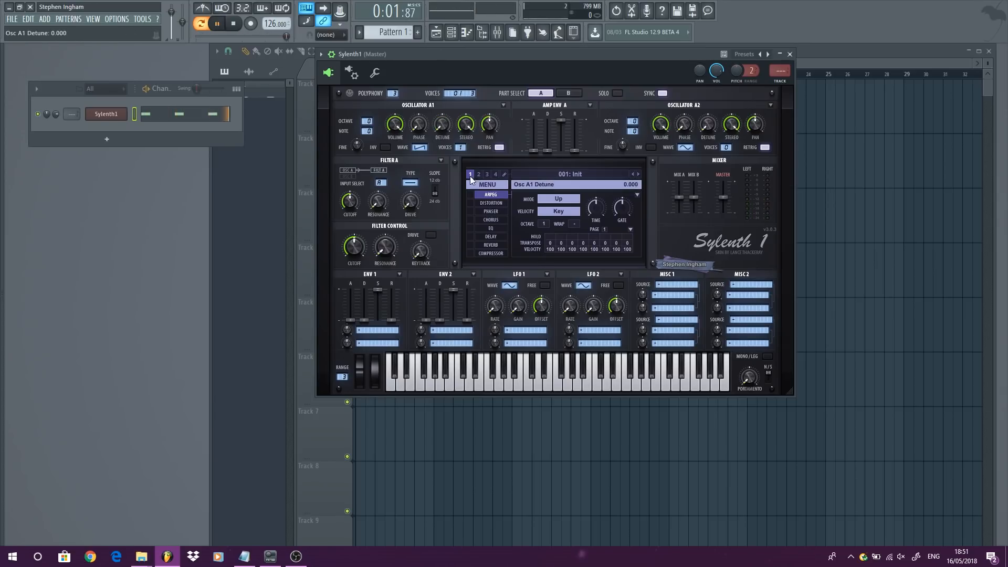
{"action": "key", "text": "space"}
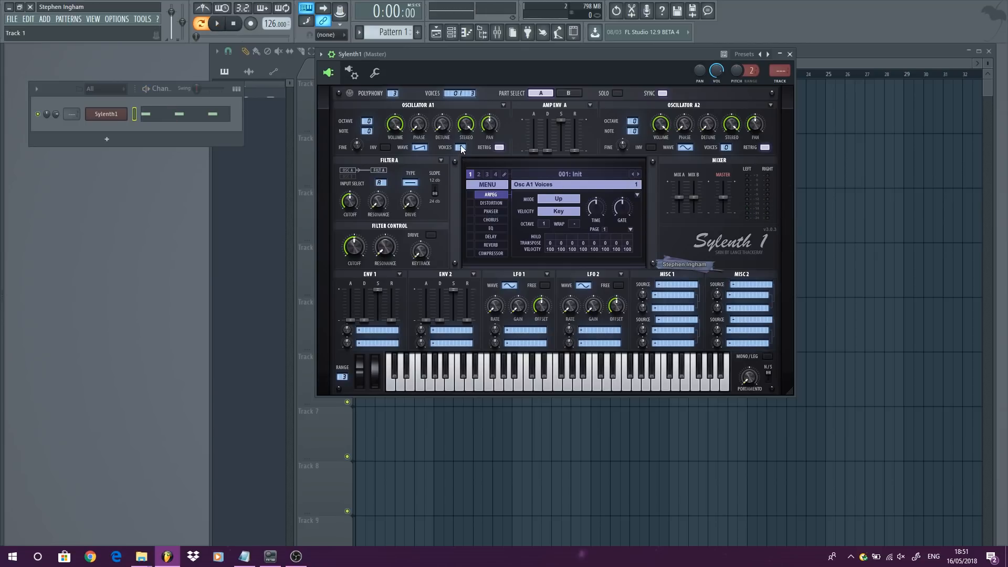
Set oscillator A1 to 2 voices and its detune to 10.000 while auditioning the pattern
{"action": "left_click_drag", "start_coordinate": [462, 147], "coordinate": [460, 133]}
{"action": "left_click", "coordinate": [218, 24]}
{"action": "key", "text": "space"}
{"action": "key", "text": "space"}
{"action": "left_click_drag", "start_coordinate": [439, 116], "coordinate": [436, 30]}
{"action": "left_click", "coordinate": [235, 23]}
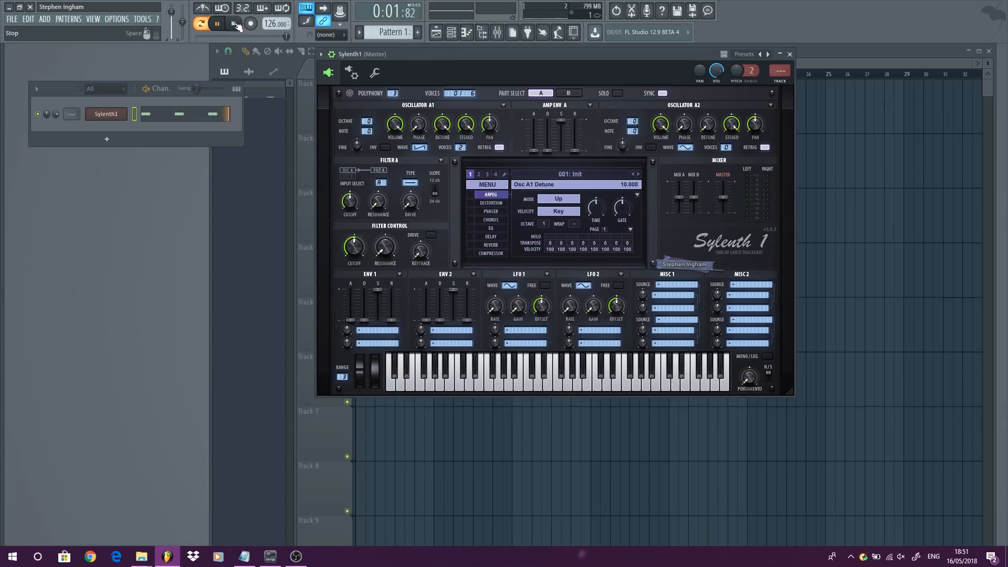
Set oscillator A1 to 5 voices with a detune of 3.400, and audition the pattern
{"action": "left_click_drag", "start_coordinate": [442, 124], "coordinate": [448, 160]}
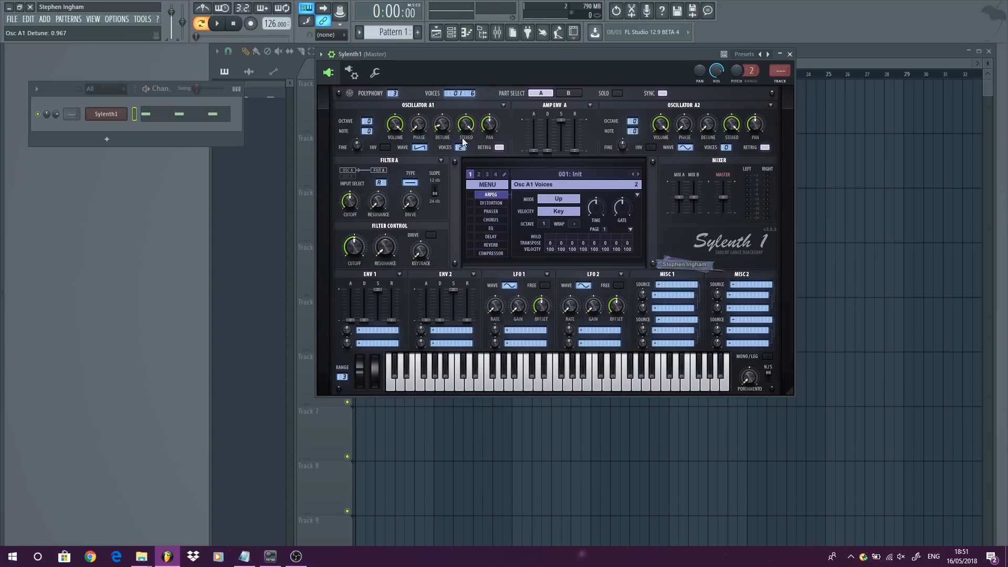
{"action": "key", "text": "space"}
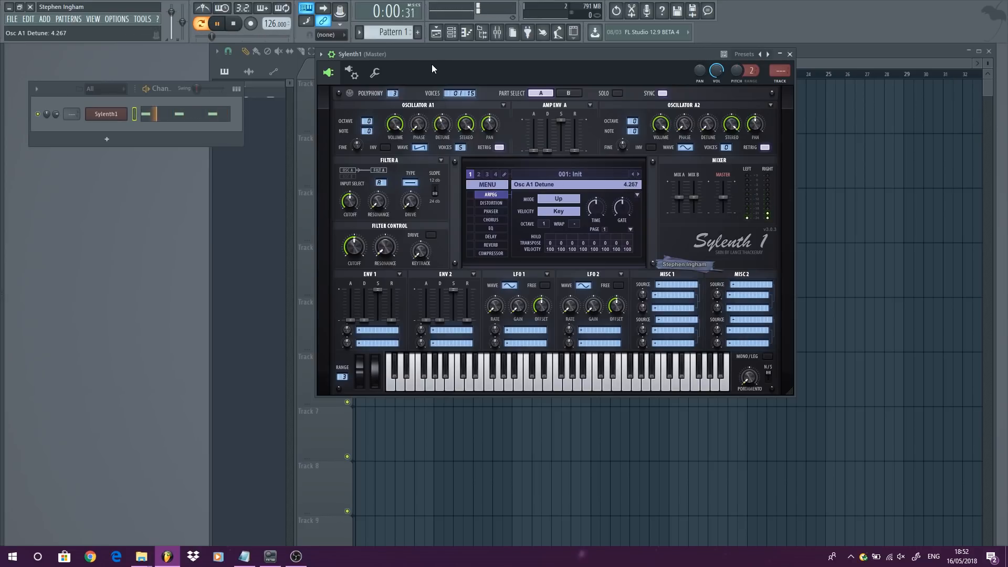
{"action": "left_click_drag", "start_coordinate": [442, 123], "coordinate": [453, 184]}
{"action": "key", "text": "space"}
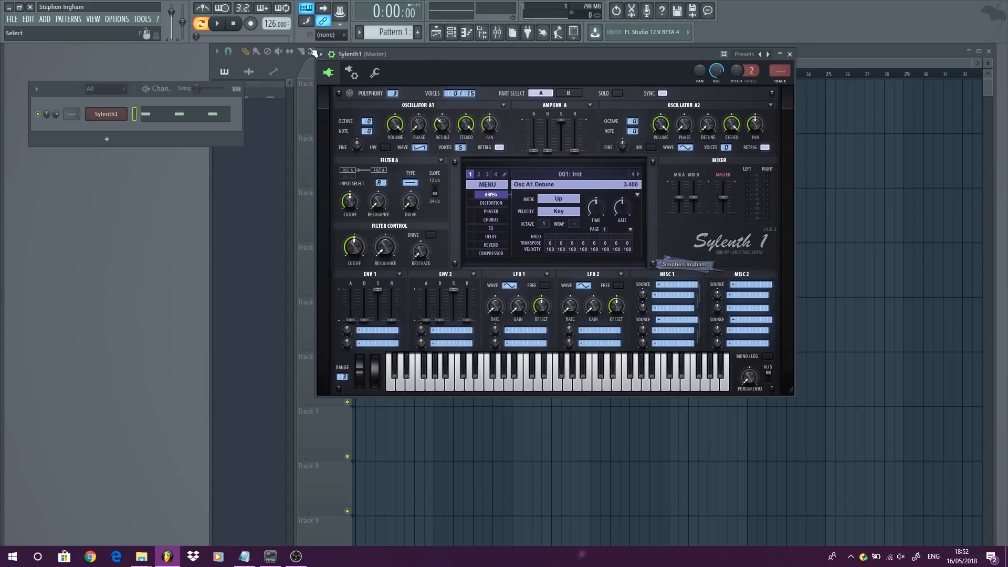
{"action": "left_click", "coordinate": [217, 23]}
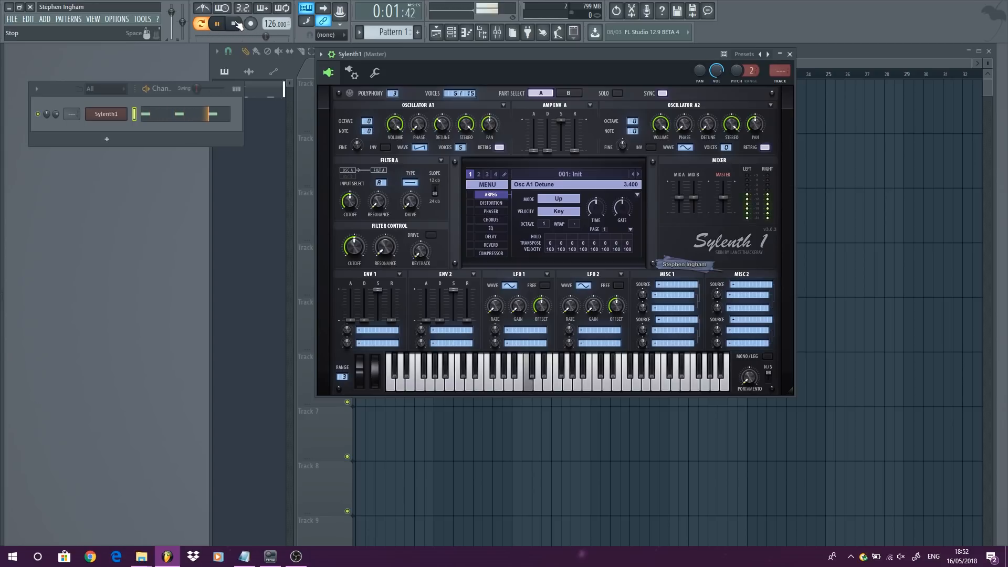
{"action": "left_click", "coordinate": [234, 23]}
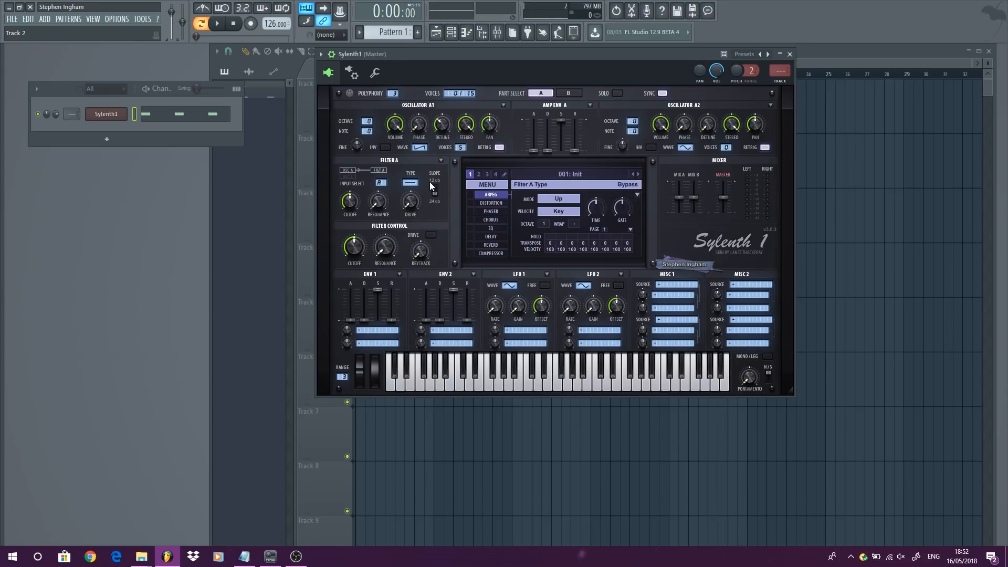
Audition the pattern with oscillator A1's Retrigger on, turn Retrigger off and play the pattern again
{"action": "left_click", "coordinate": [217, 23]}
{"action": "left_click", "coordinate": [239, 24]}
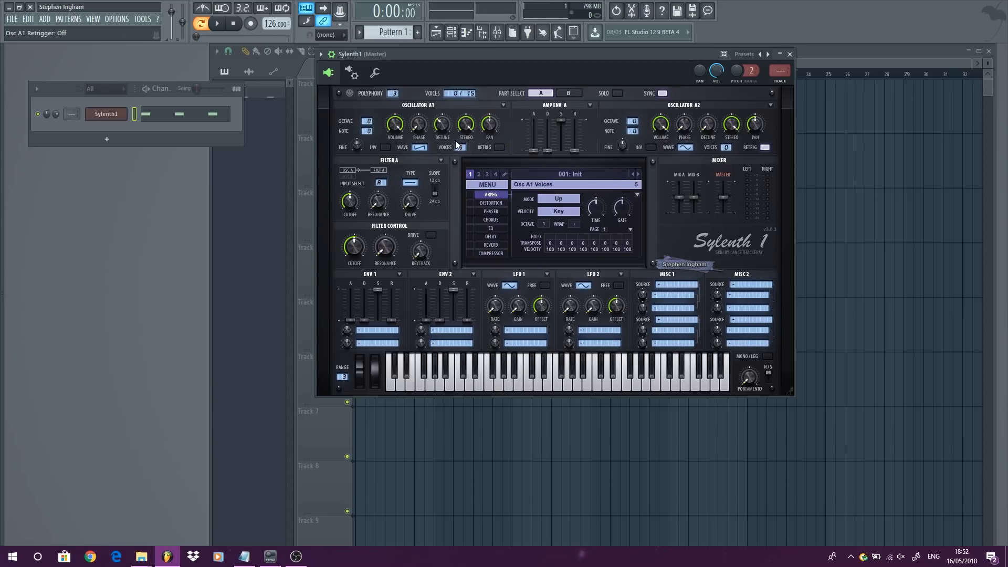
{"action": "left_click", "coordinate": [217, 24]}
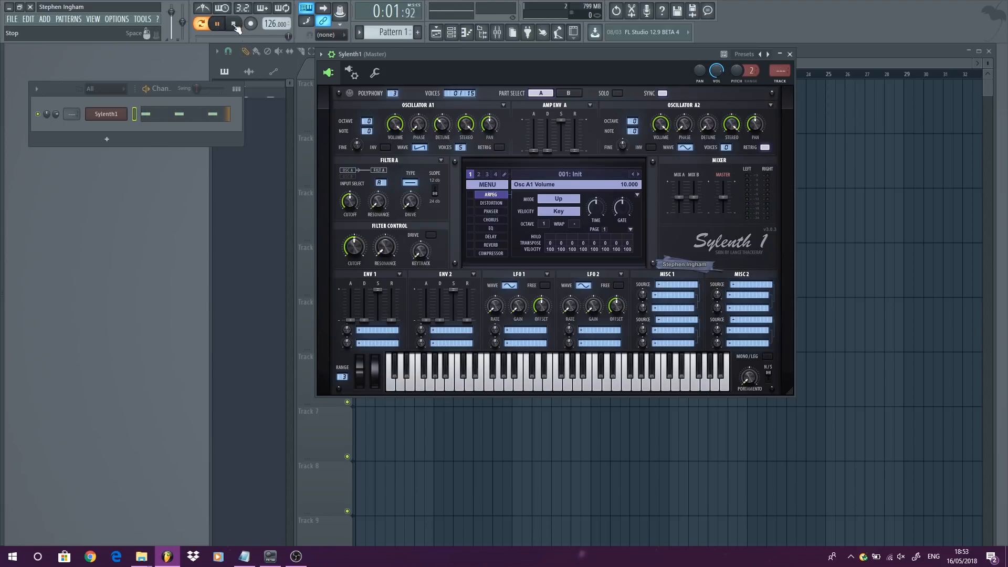
Set oscillator A1's detune to 6.800 and compare the pattern with Retrigger on and off
{"action": "left_click", "coordinate": [234, 24]}
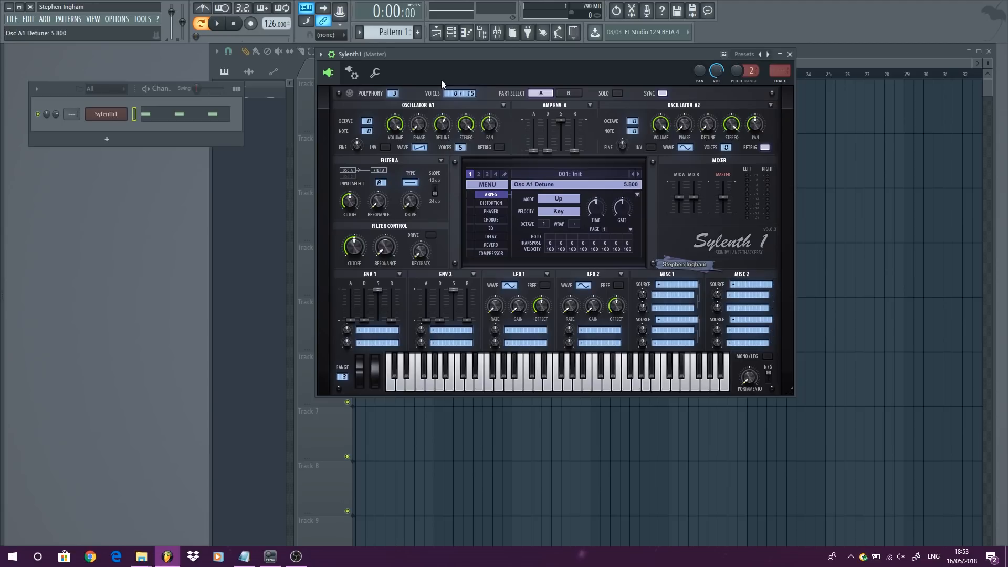
{"action": "left_click", "coordinate": [217, 23]}
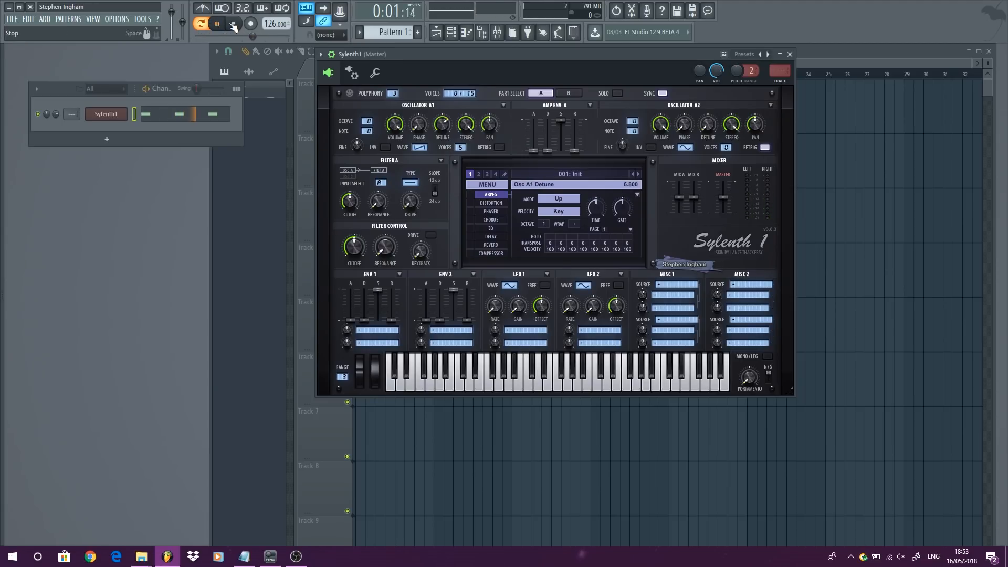
{"action": "left_click", "coordinate": [499, 147]}
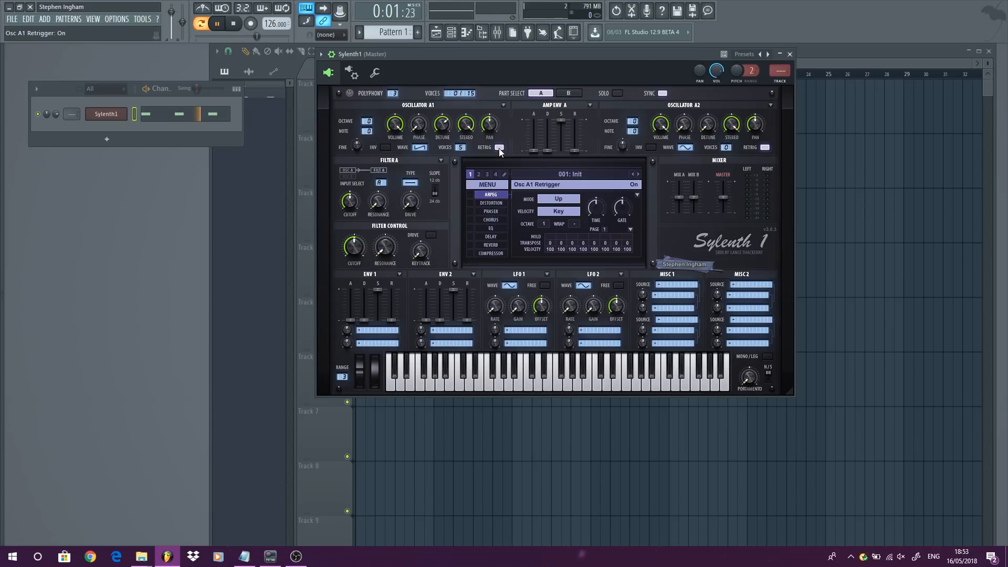
{"action": "left_click", "coordinate": [498, 147]}
{"action": "key", "text": "space"}
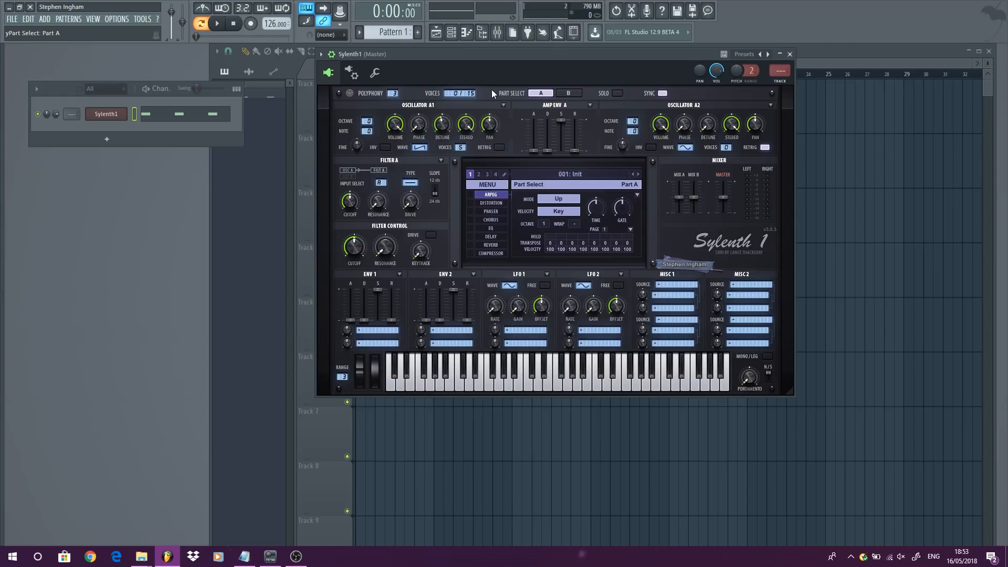
View part B, return to part A, and audition the pattern with Filter A as low-pass at a cutoff of 10.000
{"action": "left_click", "coordinate": [573, 94]}
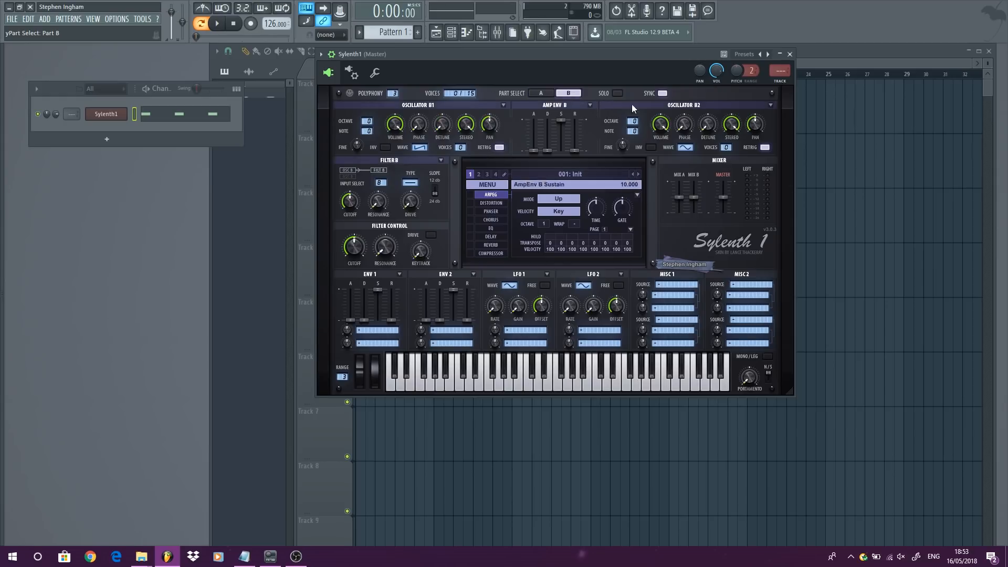
{"action": "left_click", "coordinate": [537, 94]}
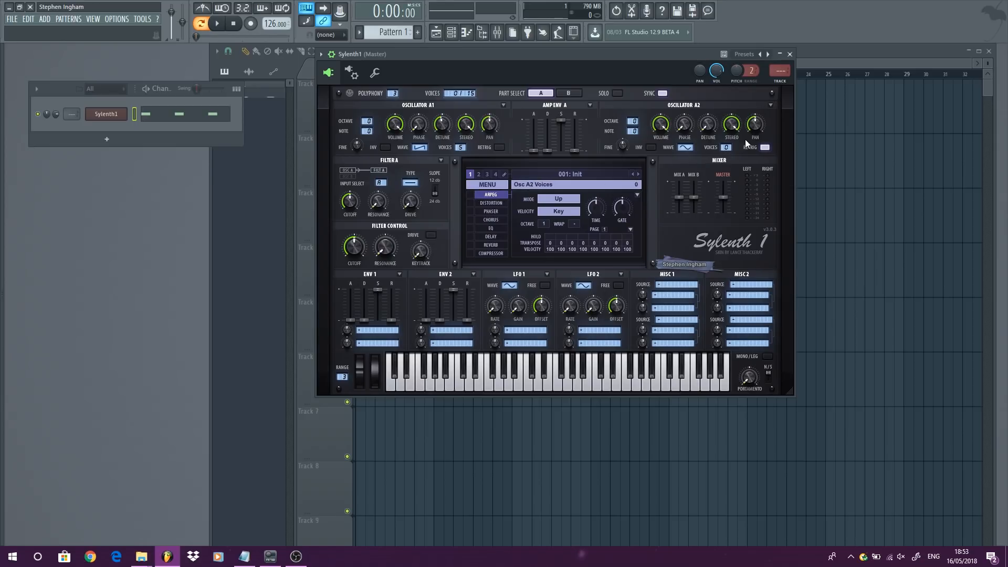
{"action": "left_click", "coordinate": [410, 182]}
{"action": "left_click", "coordinate": [434, 203]}
{"action": "left_click", "coordinate": [216, 23]}
{"action": "left_click", "coordinate": [234, 23]}
{"action": "left_click_drag", "start_coordinate": [354, 169], "coordinate": [340, 2]}
{"action": "left_click", "coordinate": [217, 23]}
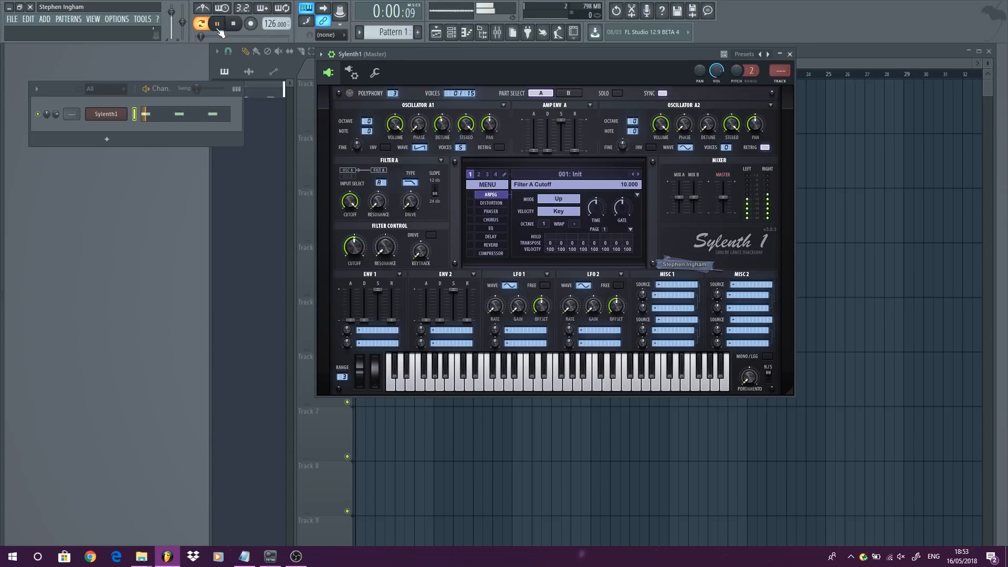
{"action": "left_click", "coordinate": [232, 26]}
Sweep the Filter Control cutoff from 0.000 to 5.067 and set Filter A's cutoff to 8.433 while auditioning the pattern
{"action": "left_click_drag", "start_coordinate": [357, 250], "coordinate": [359, 294]}
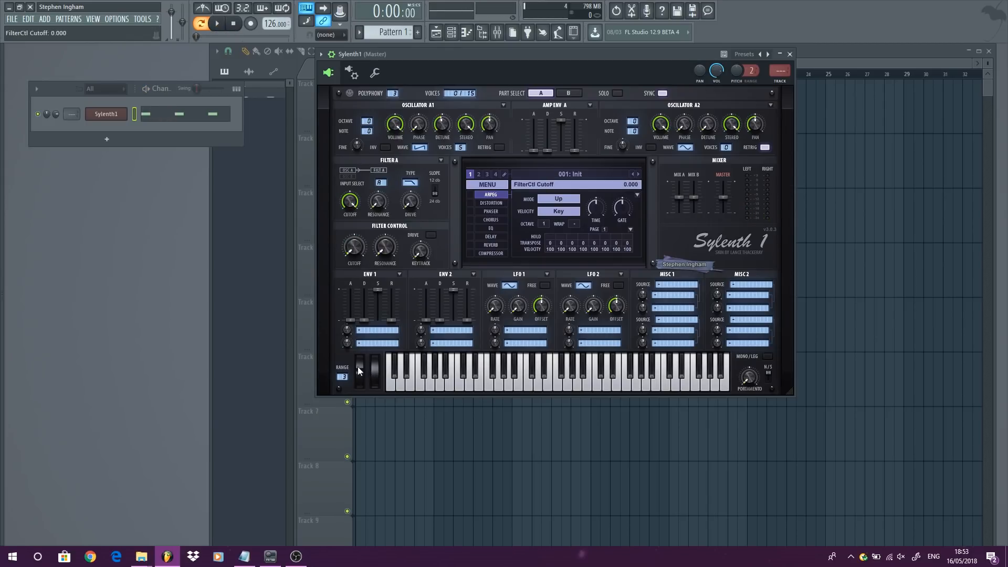
{"action": "key", "text": "space"}
{"action": "left_click_drag", "start_coordinate": [350, 201], "coordinate": [354, 217]}
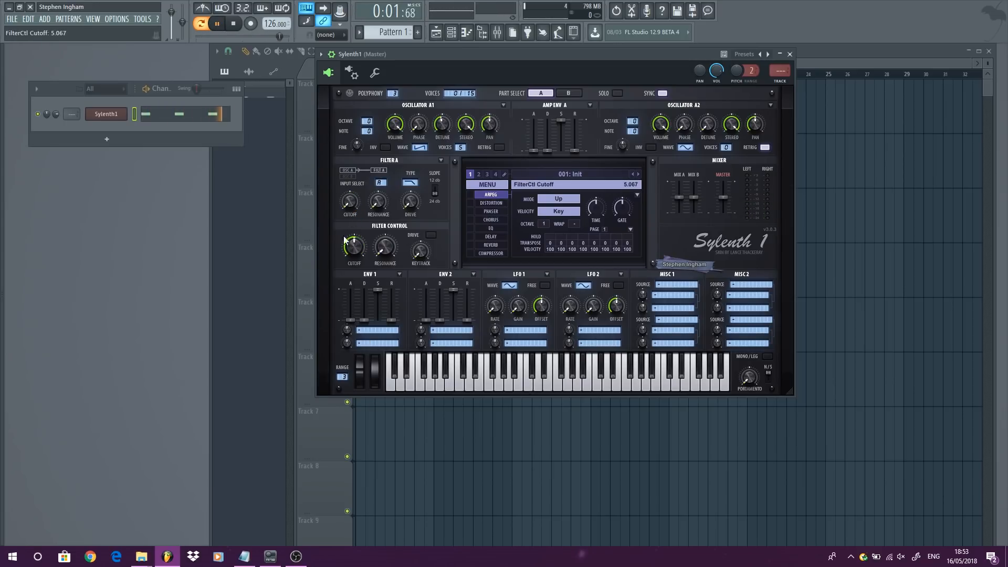
{"action": "left_click_drag", "start_coordinate": [345, 167], "coordinate": [341, 106]}
{"action": "left_click_drag", "start_coordinate": [351, 208], "coordinate": [354, 165]}
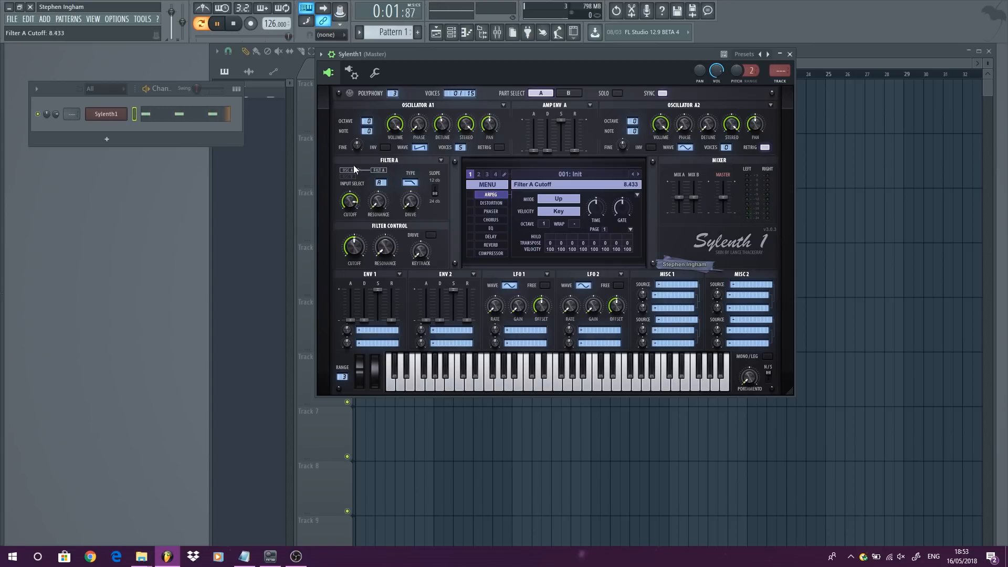
{"action": "left_click", "coordinate": [234, 24]}
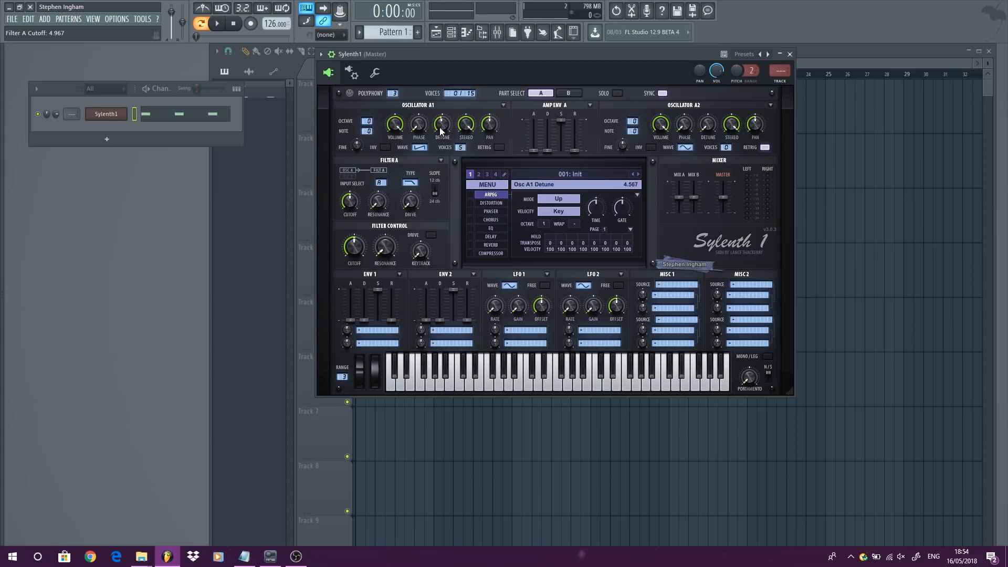
Set oscillator A1 to 4 voices and octave +1, auditioning the pattern between changes
{"action": "left_click_drag", "start_coordinate": [460, 147], "coordinate": [462, 166]}
{"action": "left_click", "coordinate": [217, 23]}
{"action": "left_click", "coordinate": [235, 24]}
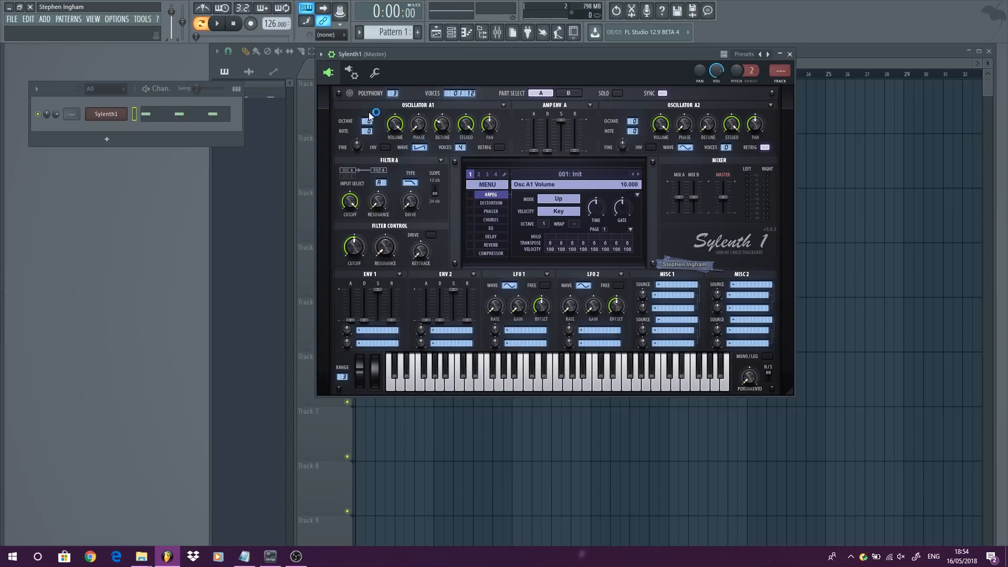
{"action": "left_click", "coordinate": [217, 23]}
{"action": "left_click", "coordinate": [235, 24]}
Open Sylenth1's piano roll and raise the velocity of all three C5 notes to maximum
{"action": "right_click", "coordinate": [129, 114]}
{"action": "left_click", "coordinate": [163, 115]}
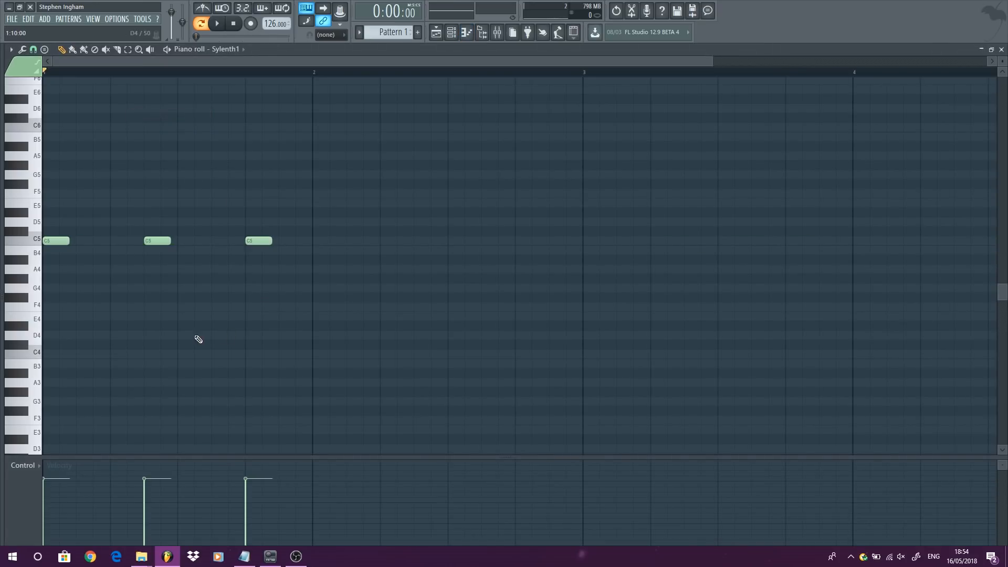
{"action": "key", "text": "ctrl+a"}
{"action": "left_click_drag", "start_coordinate": [430, 465], "coordinate": [76, 428]}
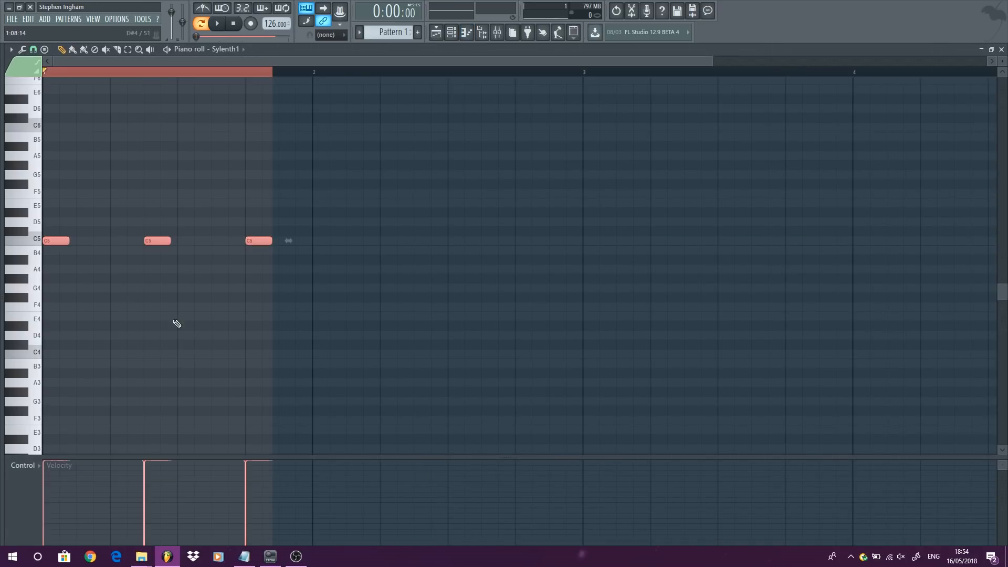
{"action": "key", "text": "ctrl+d"}
Add E5 above the first C5, delete the other two C5 notes, and copy the pair to beat 2
{"action": "left_click", "coordinate": [58, 238]}
{"action": "left_click", "coordinate": [56, 201]}
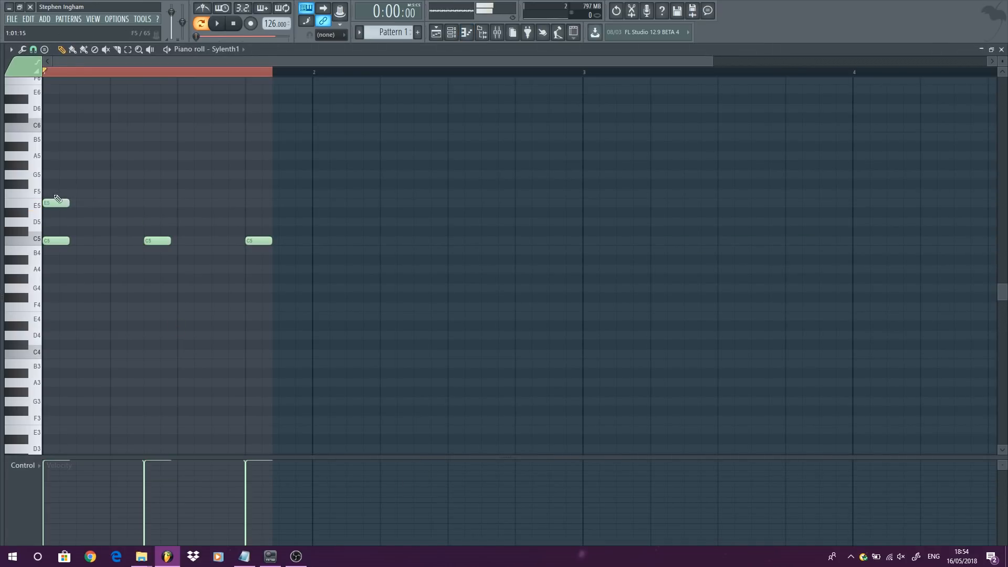
{"action": "right_click", "coordinate": [157, 241]}
{"action": "right_click", "coordinate": [260, 241]}
{"action": "left_click_drag", "start_coordinate": [119, 283], "coordinate": [132, 219]}
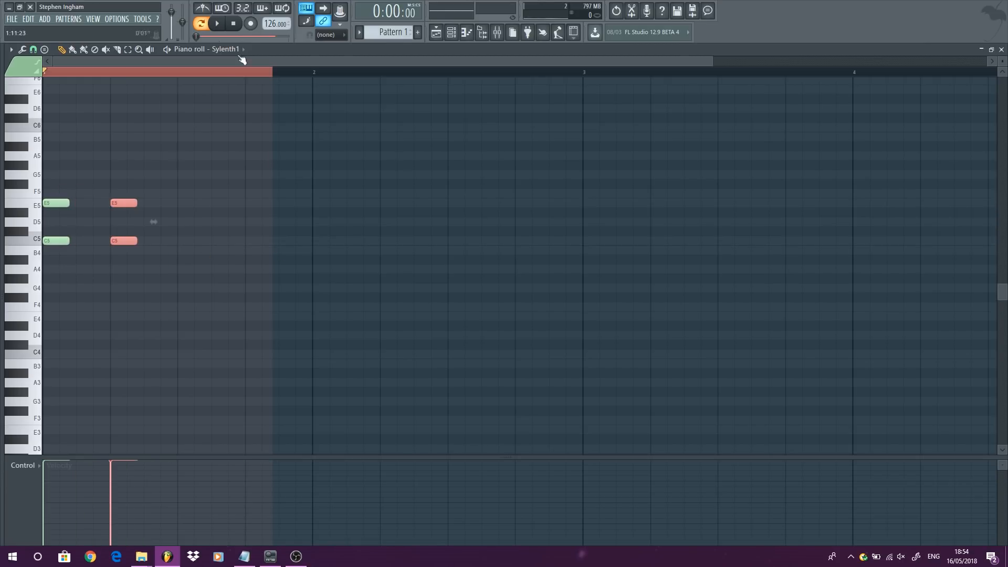
Audition the two-note chords at 111 BPM and set the tempo to 116 BPM
{"action": "left_click_drag", "start_coordinate": [271, 25], "coordinate": [272, 33]}
{"action": "left_click", "coordinate": [219, 24]}
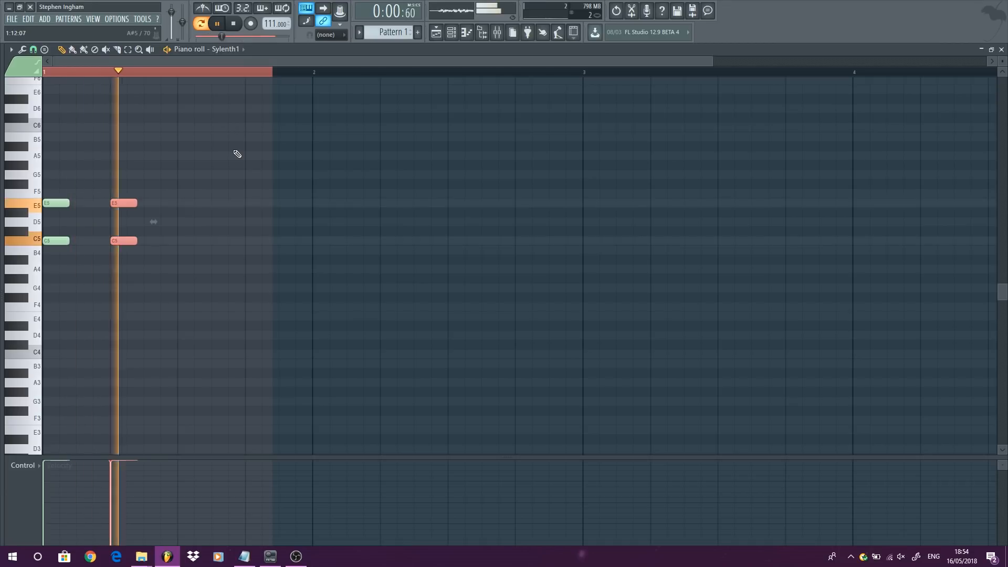
{"action": "key", "text": "space"}
{"action": "left_click", "coordinate": [182, 197]}
{"action": "left_click_drag", "start_coordinate": [276, 30], "coordinate": [268, 27]}
Move the second C5 and E5 chord to beat 3 and audition the rhythm
{"action": "left_click_drag", "start_coordinate": [144, 245], "coordinate": [186, 205]}
{"action": "key", "text": "ctrl+d"}
{"action": "key", "text": "space"}
{"action": "key", "text": "space"}
{"action": "left_click_drag", "start_coordinate": [248, 273], "coordinate": [182, 192]}
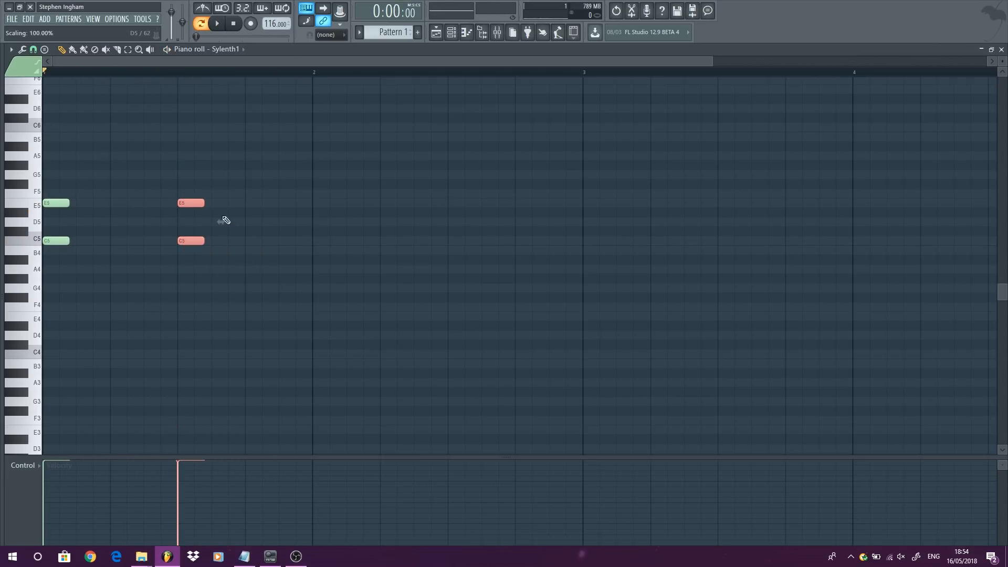
Add G5 to both chords, lower their E5 notes to D5, and play the pattern
{"action": "left_click", "coordinate": [62, 176]}
{"action": "left_click", "coordinate": [184, 176]}
{"action": "left_click_drag", "start_coordinate": [231, 217], "coordinate": [50, 223]}
{"action": "key", "text": "space"}
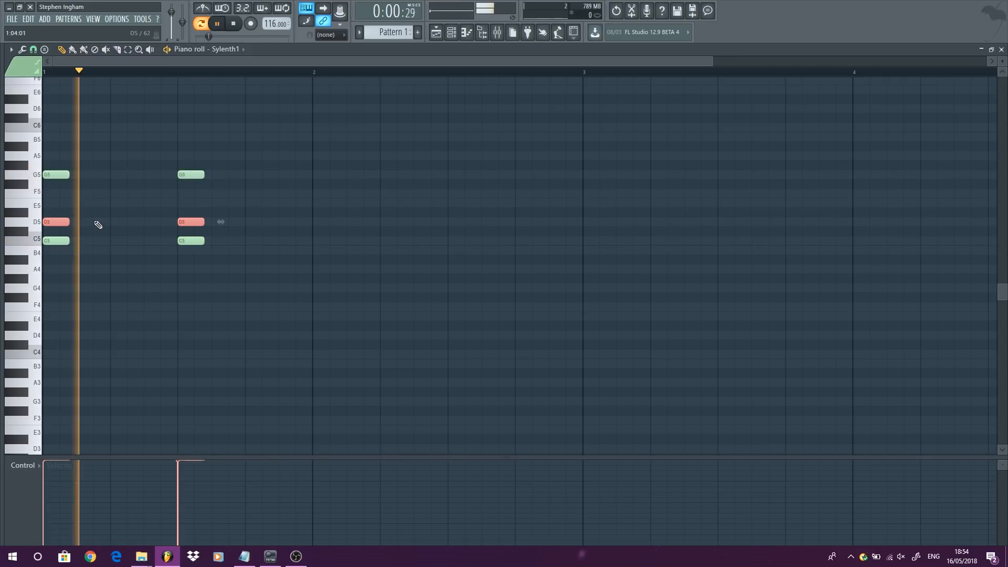
Lengthen all notes of both chords to about two and a half steps
{"action": "left_click_drag", "start_coordinate": [242, 264], "coordinate": [192, 180]}
{"action": "key", "text": "ctrl+a"}
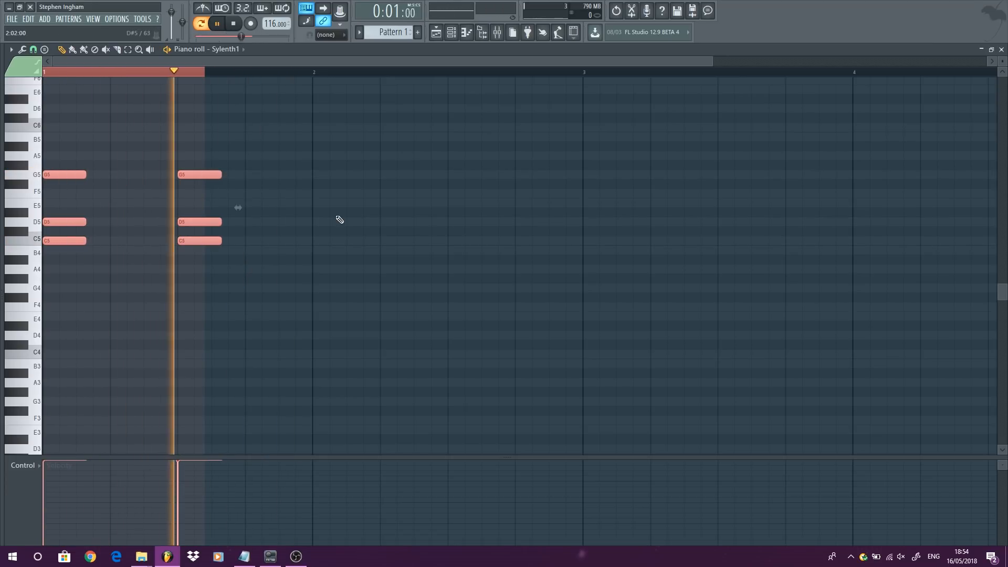
{"action": "key", "text": "ctrl+d"}
Duplicate the two chords into bar 2 and add an E5, G5 and B5 chord on its last beat
{"action": "mouse_move", "coordinate": [259, 272]}
{"action": "left_mouse_down"}
{"action": "mouse_move", "coordinate": [185, 174]}
{"action": "mouse_move", "coordinate": [461, 177]}
{"action": "left_mouse_up"}
{"action": "mouse_move", "coordinate": [540, 273]}
{"action": "left_mouse_down"}
{"action": "mouse_move", "coordinate": [535, 253]}
{"action": "mouse_move", "coordinate": [460, 166]}
{"action": "left_mouse_up"}
{"action": "left_click_drag", "start_coordinate": [461, 241], "coordinate": [531, 173]}
{"action": "key", "text": "ctrl+d"}
{"action": "scroll", "coordinate": [544, 233], "scroll_direction": "down", "scroll_amount": 1}
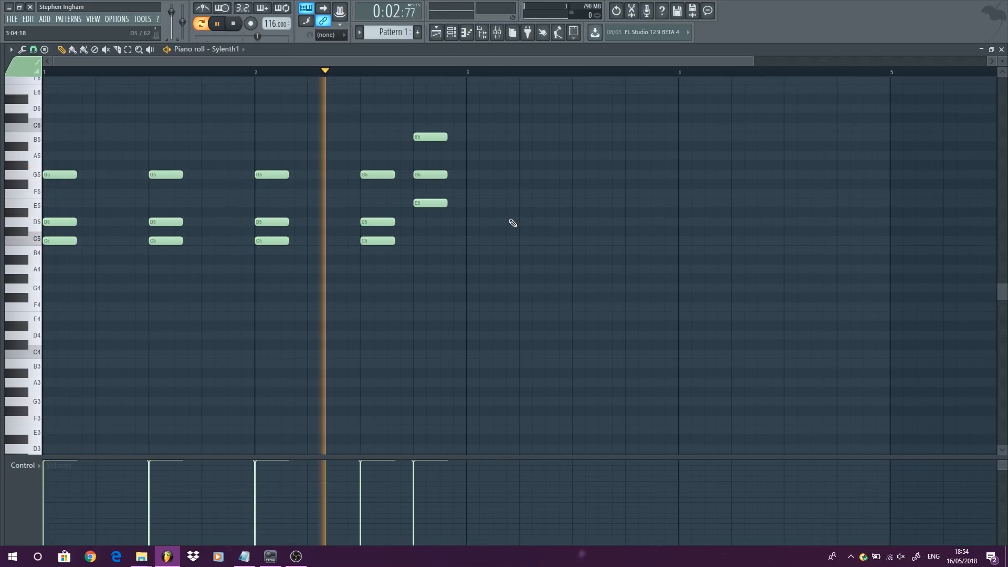
{"action": "key", "text": "space"}
Shorten the E5, G5 and B5 chord, duplicate it once before bar 3, and audition the pattern
{"action": "left_click_drag", "start_coordinate": [465, 208], "coordinate": [414, 115]}
{"action": "left_click_drag", "start_coordinate": [447, 174], "coordinate": [434, 174]}
{"action": "key", "text": "ctrl+b"}
{"action": "key", "text": "ctrl+d"}
{"action": "key", "text": "space"}
{"action": "scroll", "coordinate": [351, 274], "scroll_direction": "down", "scroll_amount": 1}
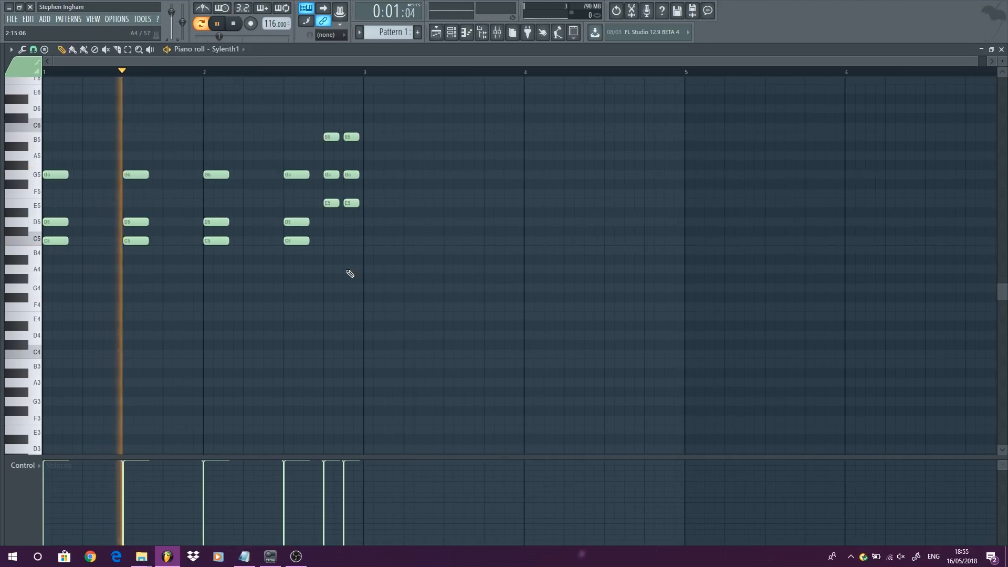
{"action": "key", "text": "space"}
Delete every chord except the first and lengthen its notes to almost six steps
{"action": "left_click_drag", "start_coordinate": [446, 308], "coordinate": [126, 128]}
{"action": "key", "text": "Delete"}
{"action": "key", "text": "ctrl+a"}
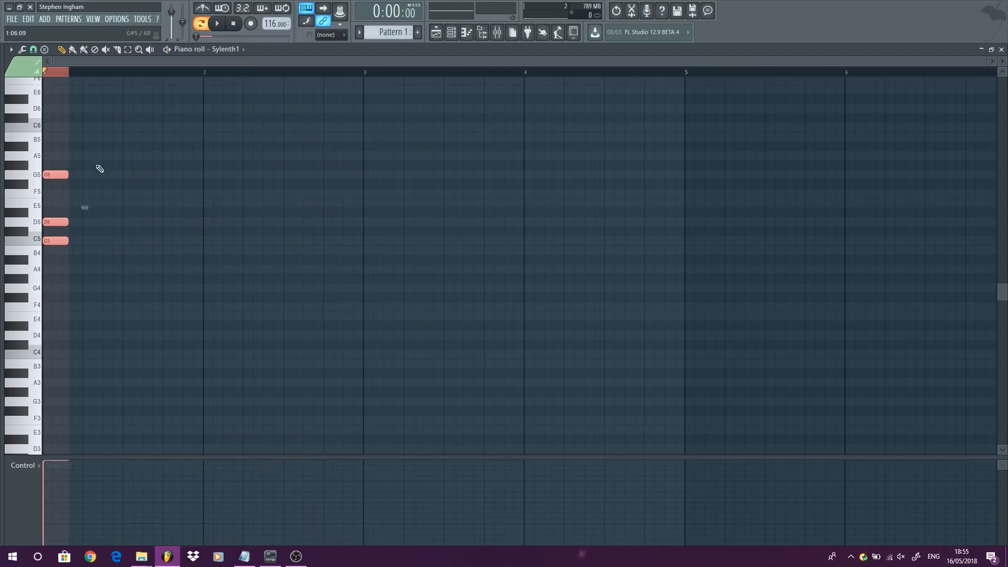
{"action": "left_click_drag", "start_coordinate": [69, 173], "coordinate": [97, 177]}
{"action": "key", "text": "ctrl+d"}
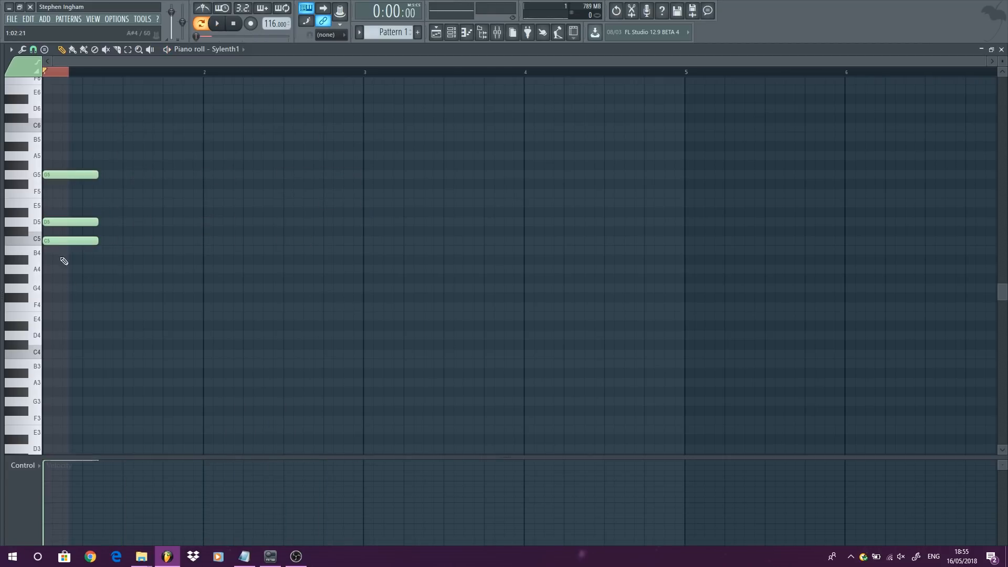
Try voicing the remaining chord as F4, A4 and C5
{"action": "key", "text": "ctrl+a"}
{"action": "left_click_drag", "start_coordinate": [58, 240], "coordinate": [62, 262]}
{"action": "key", "text": "ctrl+d"}
{"action": "key", "text": "ctrl+a"}
{"action": "key", "text": "ctrl+d"}
{"action": "key", "text": "ctrl+a"}
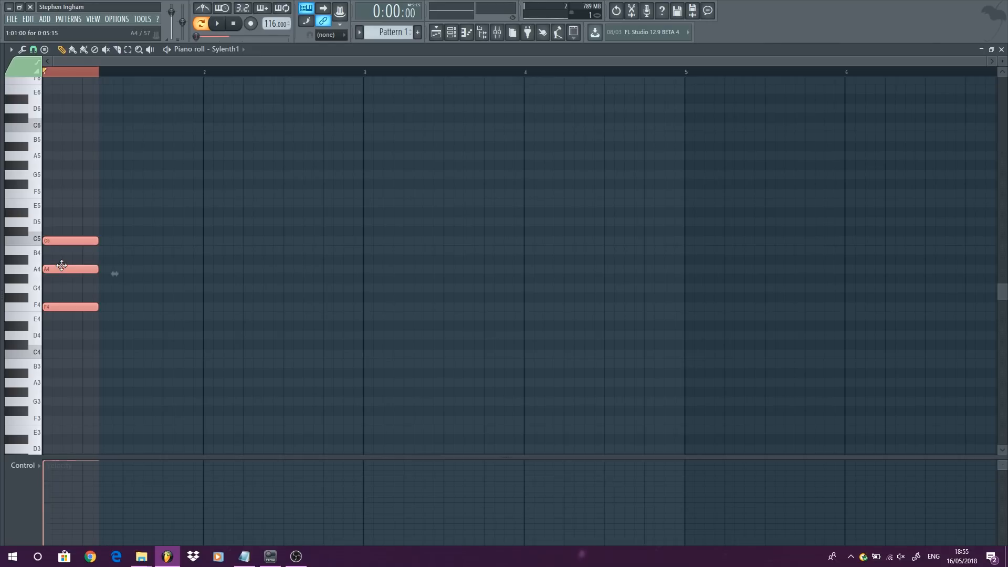
Revoice the chord as F4, F5, G5 and C6 and place a copy directly after it
{"action": "mouse_move", "coordinate": [58, 311]}
{"action": "left_mouse_down"}
{"action": "mouse_move", "coordinate": [58, 175]}
{"action": "mouse_move", "coordinate": [66, 197]}
{"action": "mouse_move", "coordinate": [51, 310]}
{"action": "left_mouse_up"}
{"action": "key", "text": "ctrl+d"}
{"action": "key", "text": "space"}
{"action": "left_click_drag", "start_coordinate": [71, 155], "coordinate": [72, 175]}
{"action": "mouse_move", "coordinate": [142, 349]}
{"action": "left_mouse_down"}
{"action": "mouse_move", "coordinate": [40, 125]}
{"action": "mouse_move", "coordinate": [115, 120]}
{"action": "mouse_move", "coordinate": [126, 133]}
{"action": "left_mouse_up"}
{"action": "right_click", "coordinate": [116, 120]}
{"action": "key", "text": "ctrl+a"}
{"action": "left_click", "coordinate": [205, 329]}
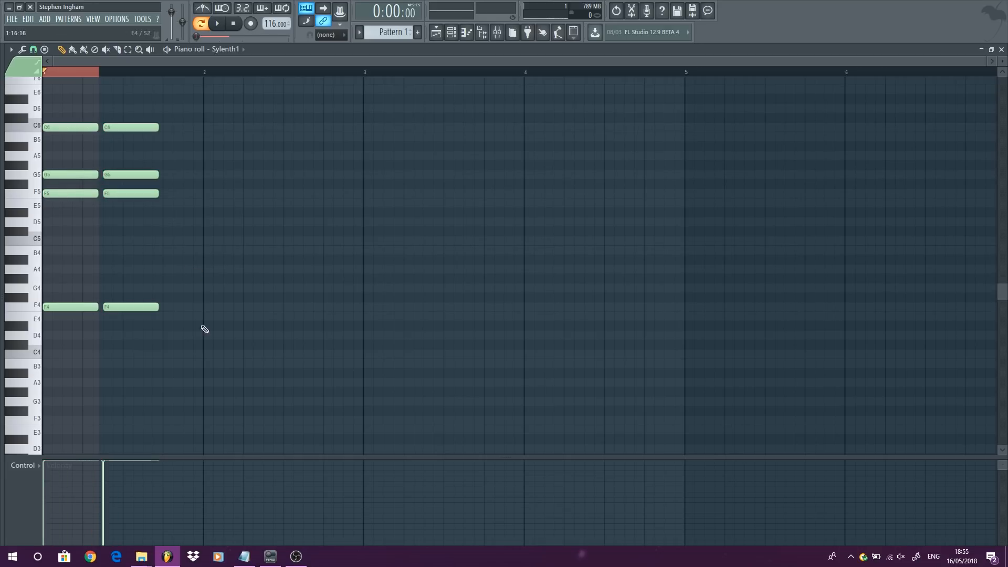
Replace F5 with C5 in both chords so each is voiced F4, C5, G5 and C6
{"action": "left_click_drag", "start_coordinate": [203, 336], "coordinate": [112, 189], "text": "ctrl"}
{"action": "left_click", "coordinate": [135, 239]}
{"action": "left_click_drag", "start_coordinate": [133, 231], "coordinate": [65, 193], "text": "ctrl"}
{"action": "key", "text": "ctrl+a"}
{"action": "left_click_drag", "start_coordinate": [70, 305], "coordinate": [63, 234]}
{"action": "left_click_drag", "start_coordinate": [142, 159], "coordinate": [64, 175]}
{"action": "key", "text": "ctrl+a"}
{"action": "left_click_drag", "start_coordinate": [52, 239], "coordinate": [35, 307]}
{"action": "left_click", "coordinate": [96, 261], "text": "ctrl"}
{"action": "left_click", "coordinate": [108, 240]}
Raise the second chord's two lowest notes to A4 and E5
{"action": "left_click_drag", "start_coordinate": [181, 336], "coordinate": [117, 215]}
{"action": "left_click_drag", "start_coordinate": [117, 306], "coordinate": [118, 273]}
{"action": "left_click_drag", "start_coordinate": [196, 330], "coordinate": [112, 115]}
{"action": "left_click", "coordinate": [116, 119]}
{"action": "right_click", "coordinate": [117, 119]}
Duplicate the second chord after itself and lower the copy's two lowest notes to G4 and D5
{"action": "left_click_drag", "start_coordinate": [244, 325], "coordinate": [106, 131]}
{"action": "key", "text": "ctrl+b"}
{"action": "key", "text": "ctrl+d"}
{"action": "left_click_drag", "start_coordinate": [246, 320], "coordinate": [181, 198]}
{"action": "left_click_drag", "start_coordinate": [176, 268], "coordinate": [175, 288]}
Extend the third chord to the end of bar 2 and audition the progression
{"action": "left_click_drag", "start_coordinate": [263, 342], "coordinate": [353, 127]}
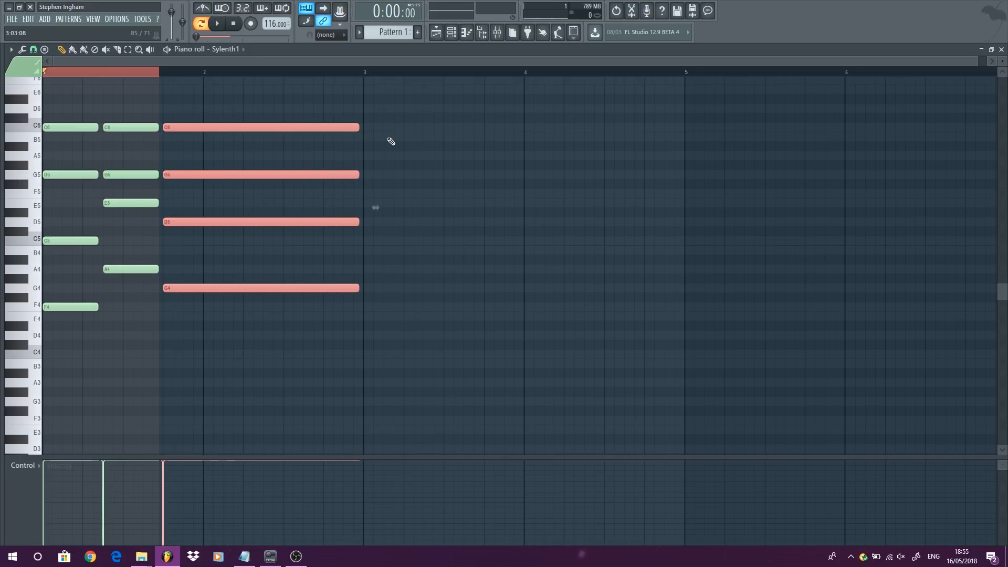
{"action": "key", "text": "ctrl+d"}
{"action": "key", "text": "space"}
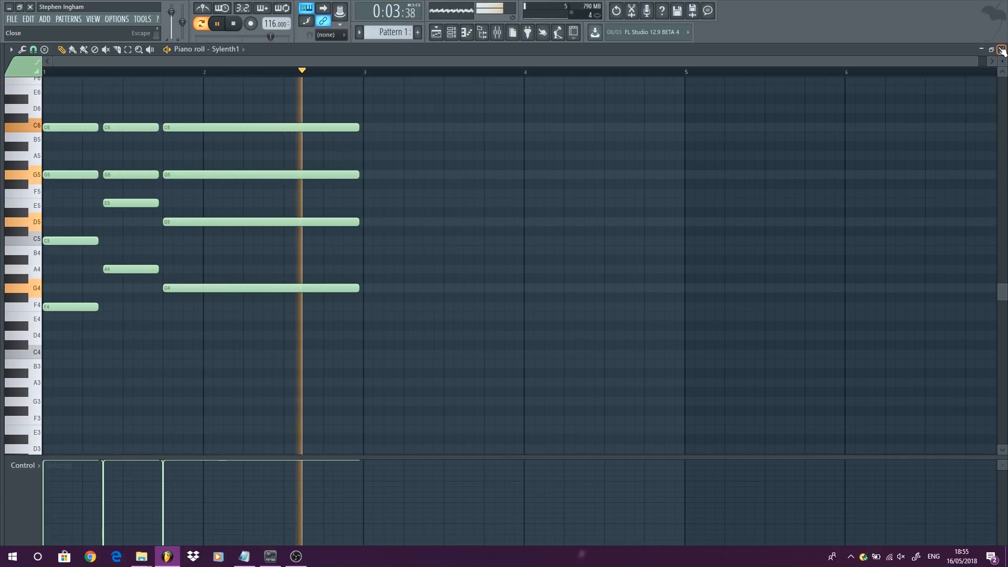
{"action": "key", "text": "space"}
Copy the long third chord to the start of bar 3 and shorten the copy to almost six steps
{"action": "left_click_drag", "start_coordinate": [68, 331], "coordinate": [51, 104]}
{"action": "left_click_drag", "start_coordinate": [257, 370], "coordinate": [248, 123]}
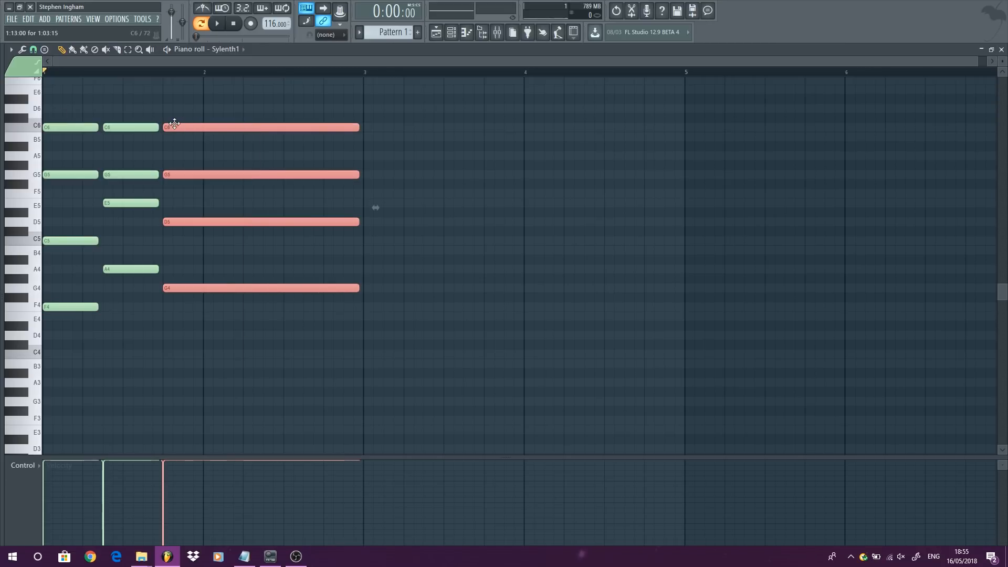
{"action": "left_click_drag", "start_coordinate": [176, 126], "coordinate": [376, 128]}
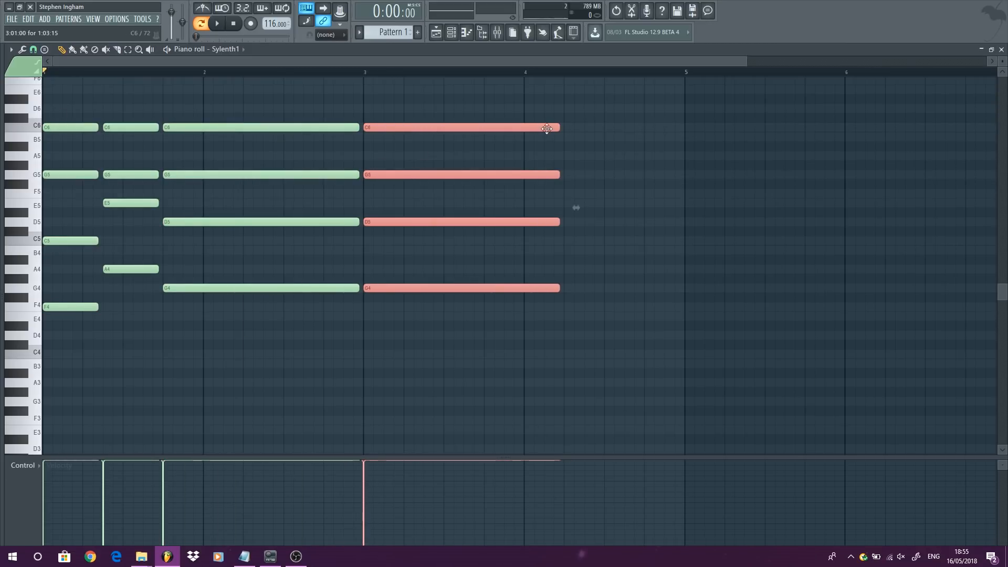
{"action": "left_click_drag", "start_coordinate": [558, 128], "coordinate": [420, 127]}
Duplicate the short bar 3 chord after itself and lower the copy's two lowest notes to E4 and B4
{"action": "left_click_drag", "start_coordinate": [448, 339], "coordinate": [383, 108]}
{"action": "left_click_drag", "start_coordinate": [378, 288], "coordinate": [438, 286]}
{"action": "key", "text": "ctrl+d"}
{"action": "left_click_drag", "start_coordinate": [538, 346], "coordinate": [441, 220]}
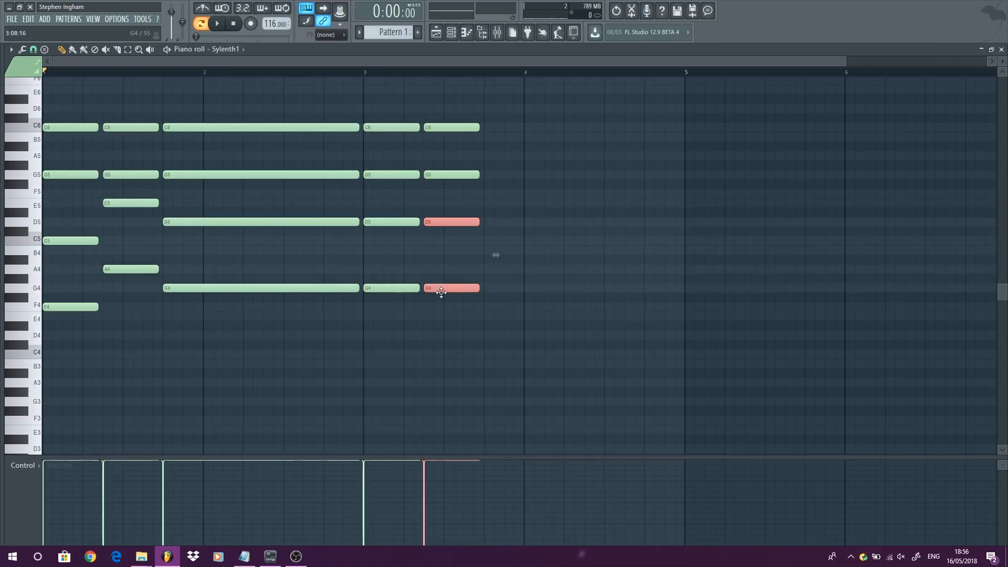
{"action": "left_click_drag", "start_coordinate": [441, 290], "coordinate": [443, 319]}
Add a long F4, C5, G5 and C6 chord up to the end of bar 4, close the piano roll and start playback
{"action": "left_click_drag", "start_coordinate": [81, 325], "coordinate": [681, 133]}
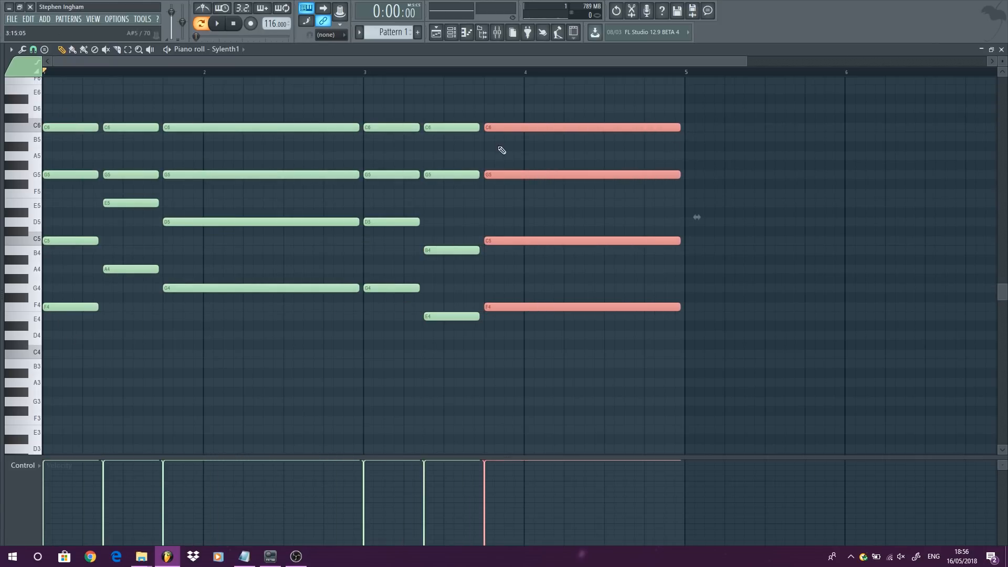
{"action": "key", "text": "ctrl+d"}
{"action": "left_click_drag", "start_coordinate": [452, 128], "coordinate": [449, 138]}
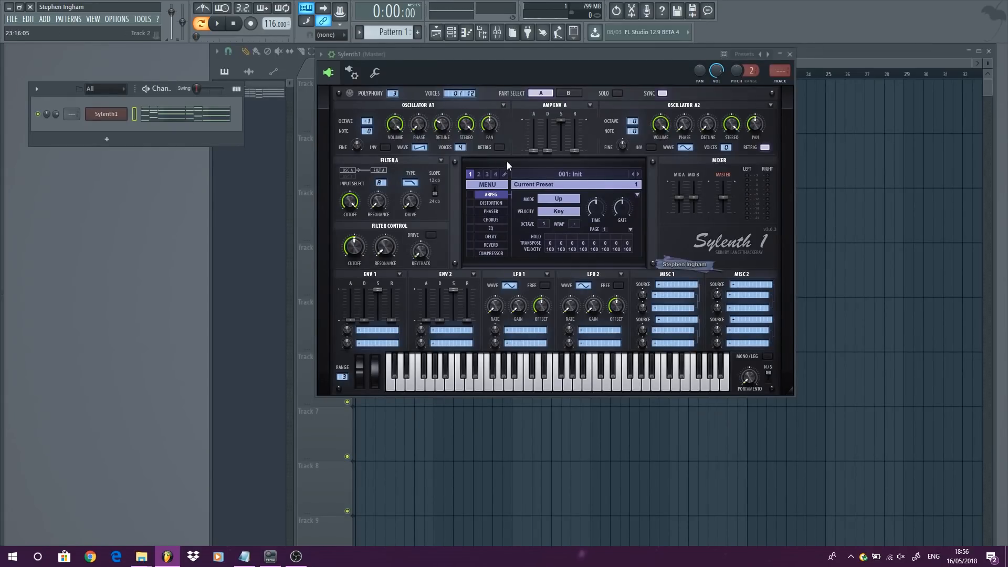
{"action": "key", "text": "space"}
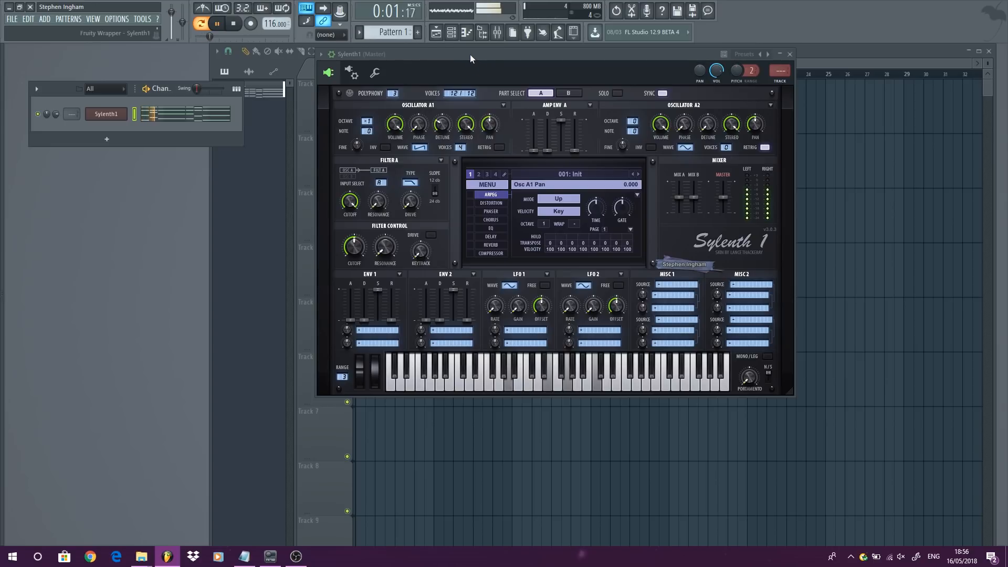
Reopen Sylenth1's piano roll while the progression plays
{"action": "left_click_drag", "start_coordinate": [471, 54], "coordinate": [469, 77]}
{"action": "right_click", "coordinate": [125, 111]}
{"action": "left_click", "coordinate": [136, 114]}
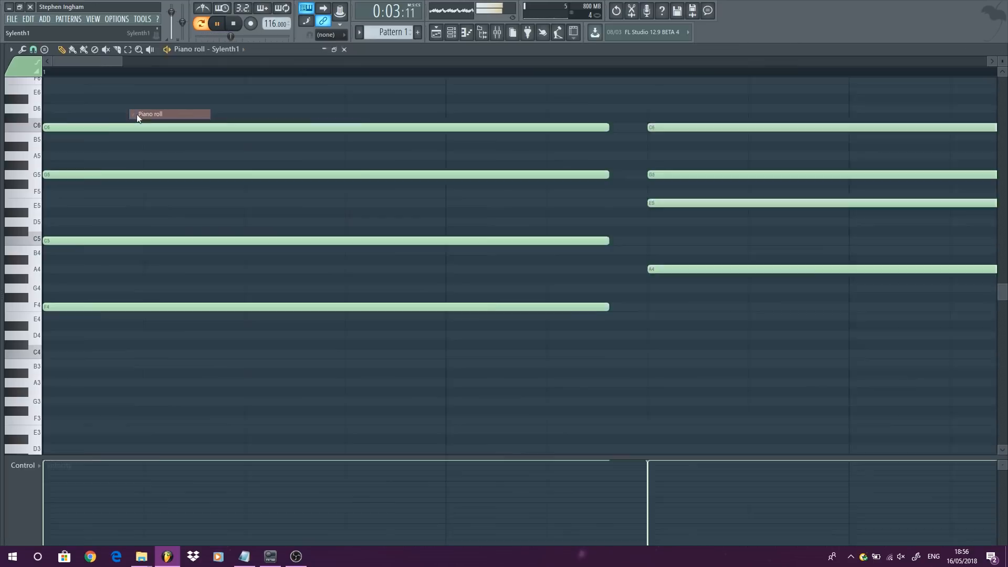
Lengthen all chord notes slightly to close the gaps between chords, close the piano roll and stop playback
{"action": "scroll", "coordinate": [378, 163], "scroll_direction": "down", "scroll_amount": 5}
{"action": "key", "text": "ctrl+a"}
{"action": "scroll", "coordinate": [735, 190], "scroll_direction": "up", "scroll_amount": 3}
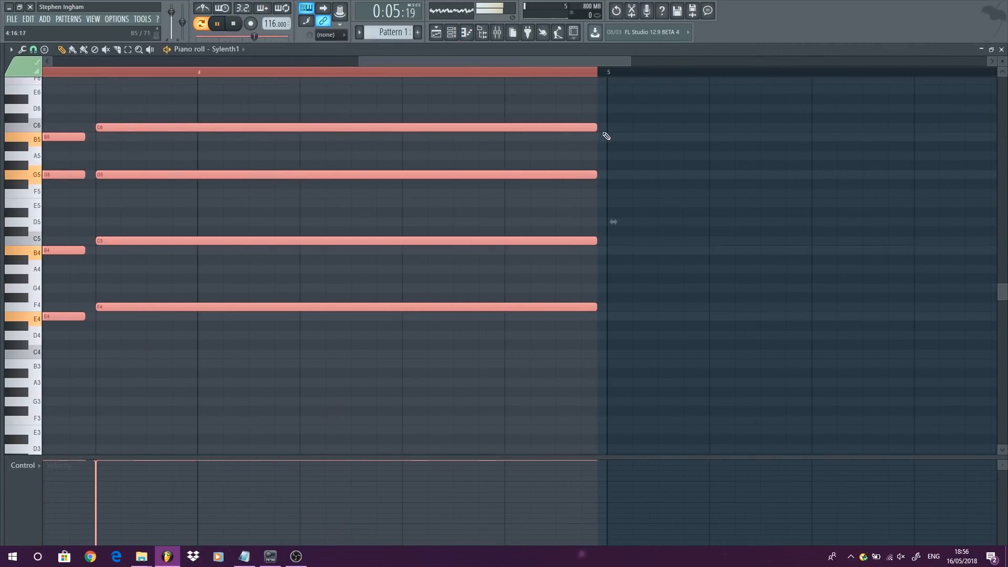
{"action": "left_click_drag", "start_coordinate": [598, 128], "coordinate": [605, 127]}
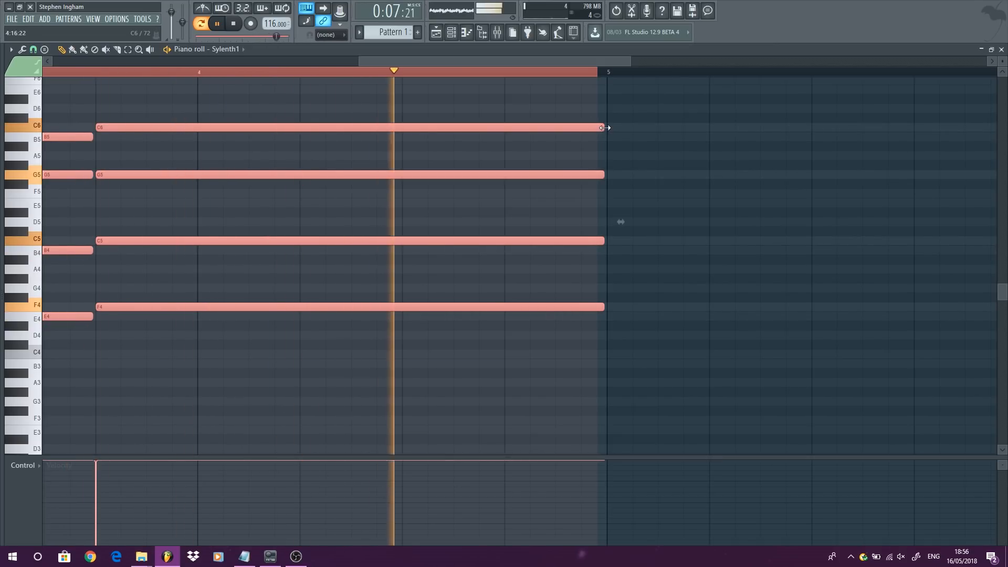
{"action": "scroll", "coordinate": [736, 168], "scroll_direction": "down", "scroll_amount": 4}
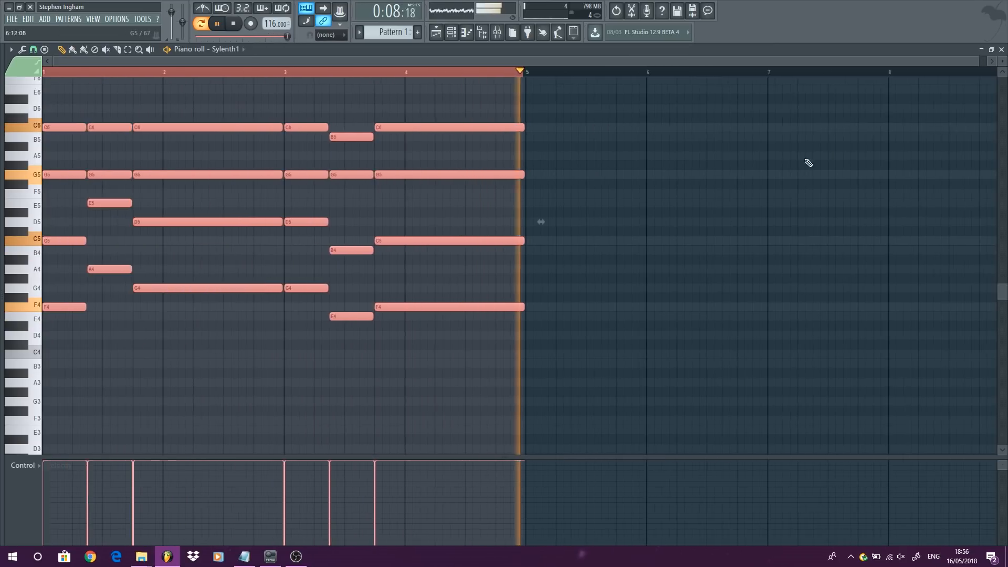
{"action": "left_click", "coordinate": [1001, 50]}
{"action": "key", "text": "space"}
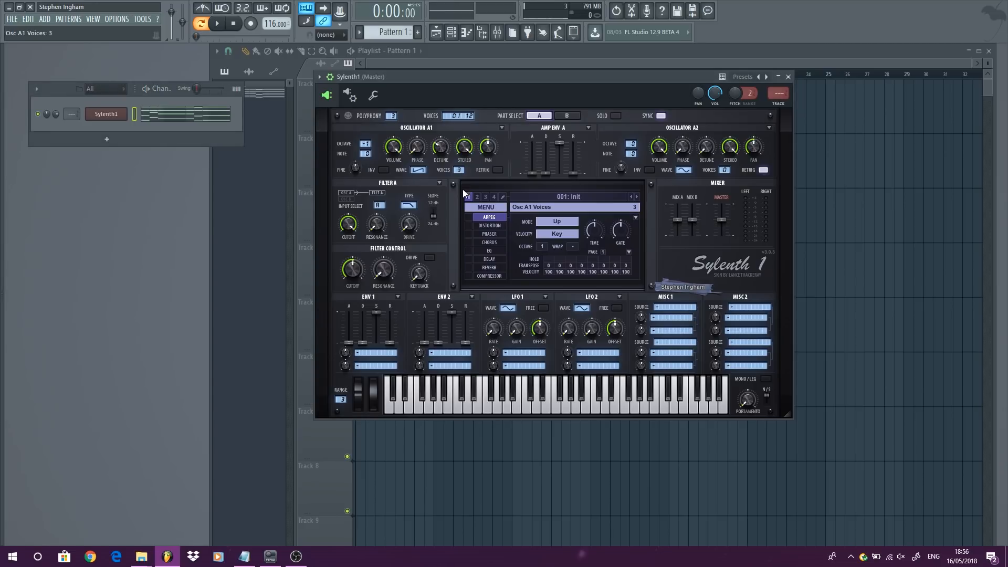
Raise Sylenth1's Oscillator A1 to 8 voices and set its detune to about 2.73 while auditioning the chords
{"action": "key", "text": "space"}
{"action": "left_click_drag", "start_coordinate": [460, 170], "coordinate": [452, 116]}
{"action": "key", "text": "space"}
{"action": "left_click_drag", "start_coordinate": [477, 84], "coordinate": [445, 96]}
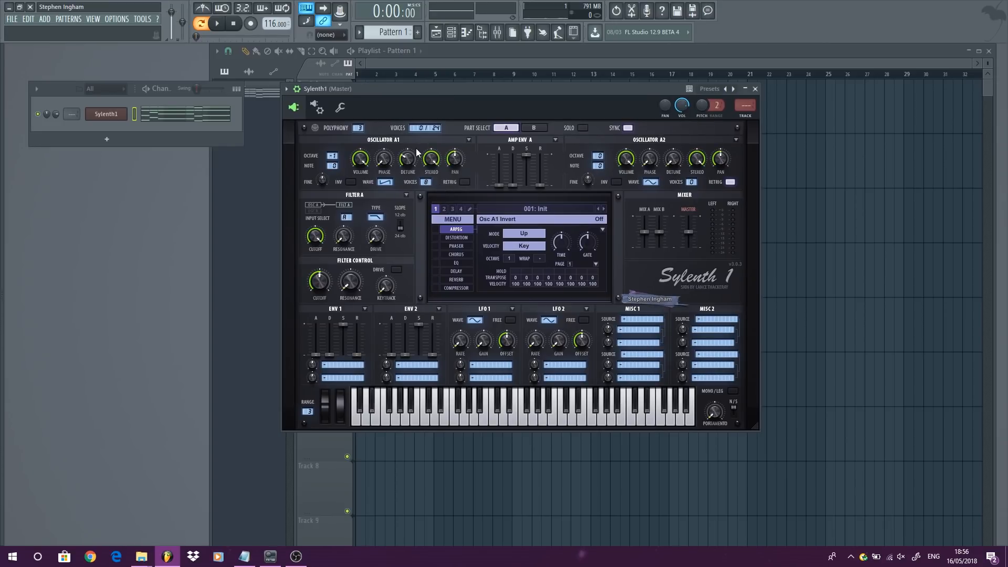
{"action": "key", "text": "space"}
{"action": "left_click_drag", "start_coordinate": [386, 161], "coordinate": [408, 187]}
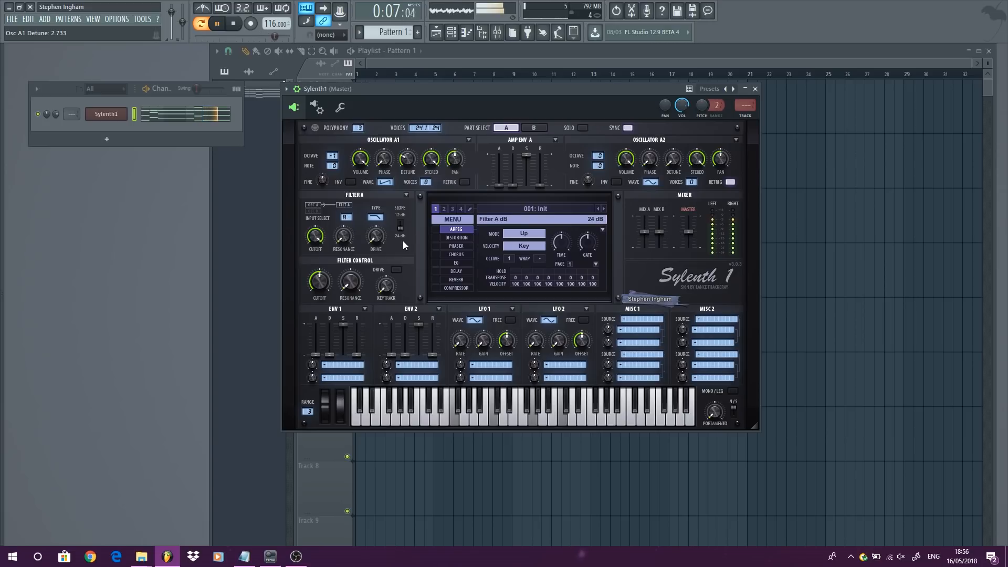
Audition the BitCrush distortion with a raised amount on the chords and switch the distortion back off
{"action": "left_click", "coordinate": [438, 239]}
{"action": "key", "text": "space"}
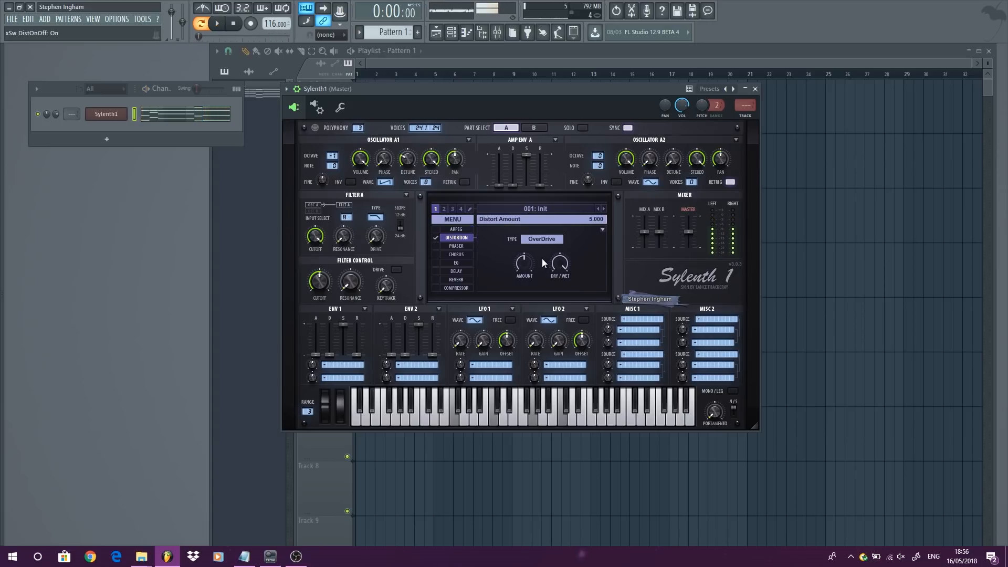
{"action": "left_click", "coordinate": [546, 240]}
{"action": "left_click", "coordinate": [546, 288]}
{"action": "key", "text": "space"}
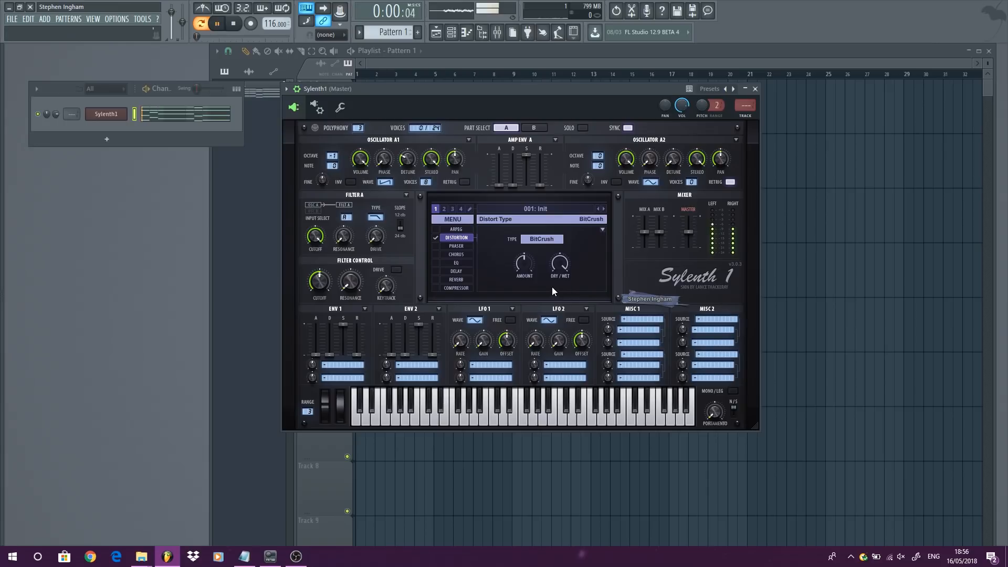
{"action": "left_click_drag", "start_coordinate": [521, 278], "coordinate": [511, 215]}
{"action": "key", "text": "space"}
{"action": "left_click", "coordinate": [436, 238]}
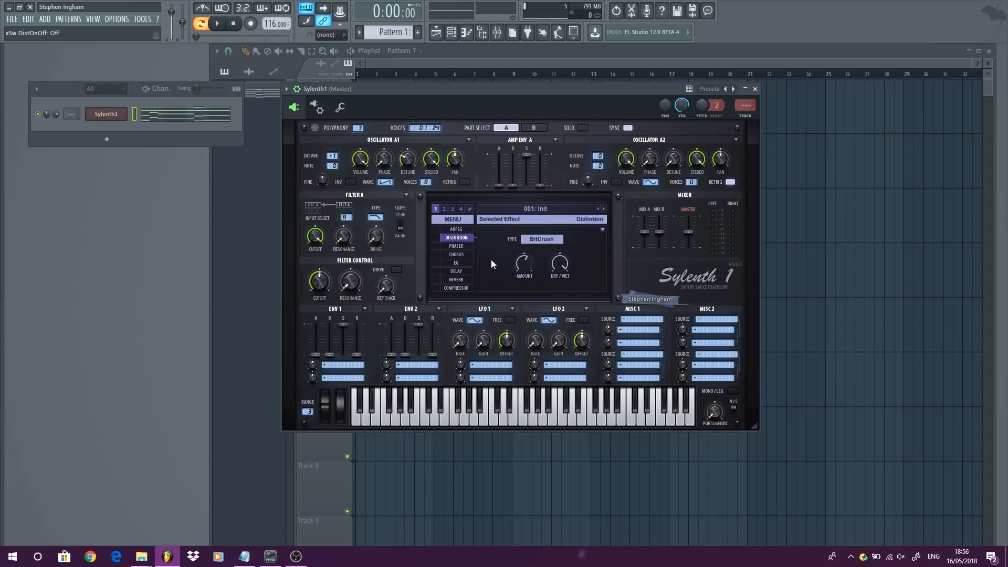
Play the undistorted chords and raise Amp Env A's release to about 4.46
{"action": "key", "text": "space"}
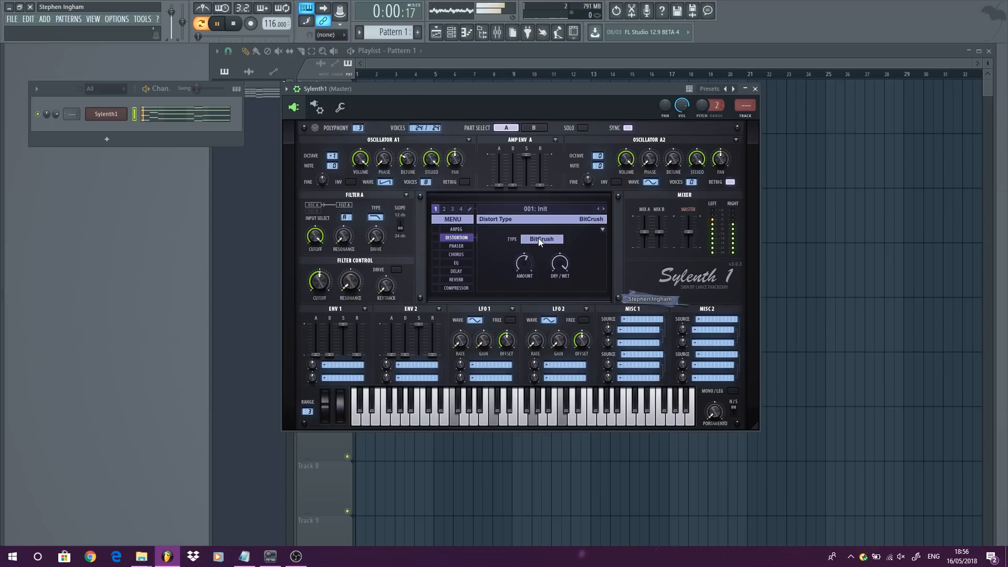
{"action": "key", "text": "space"}
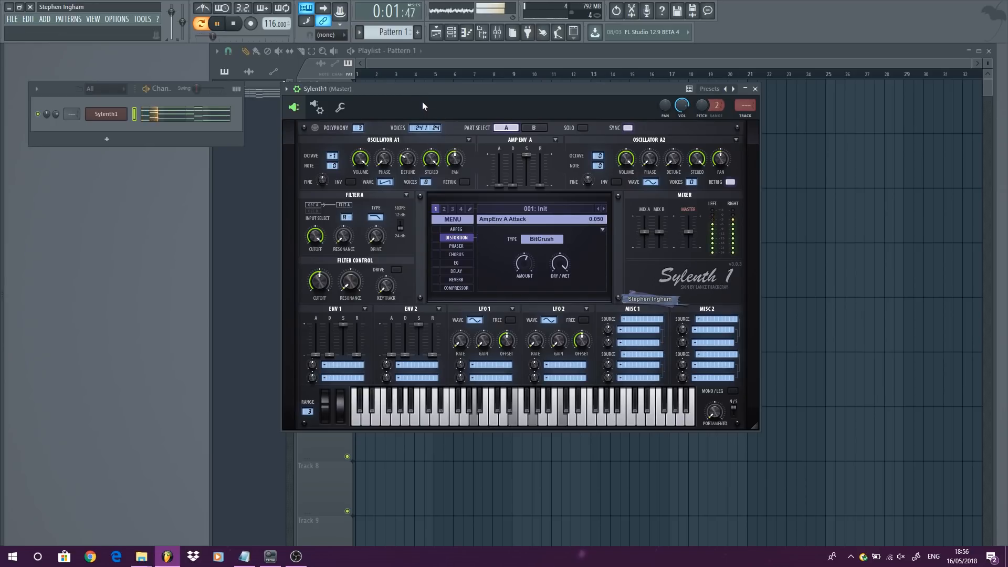
{"action": "key", "text": "space"}
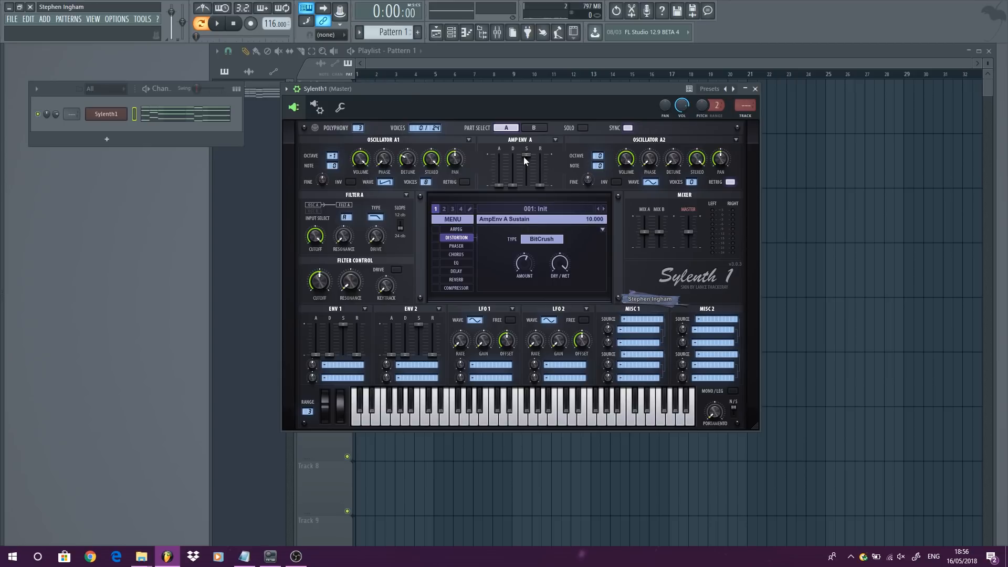
{"action": "left_click_drag", "start_coordinate": [543, 185], "coordinate": [541, 140]}
{"action": "key", "text": "space"}
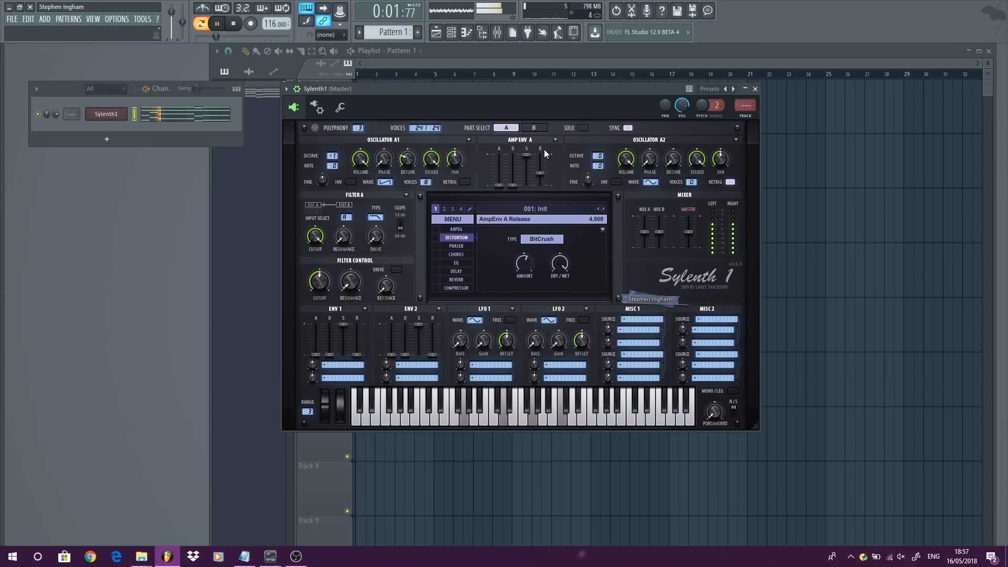
{"action": "left_click_drag", "start_coordinate": [546, 173], "coordinate": [543, 171]}
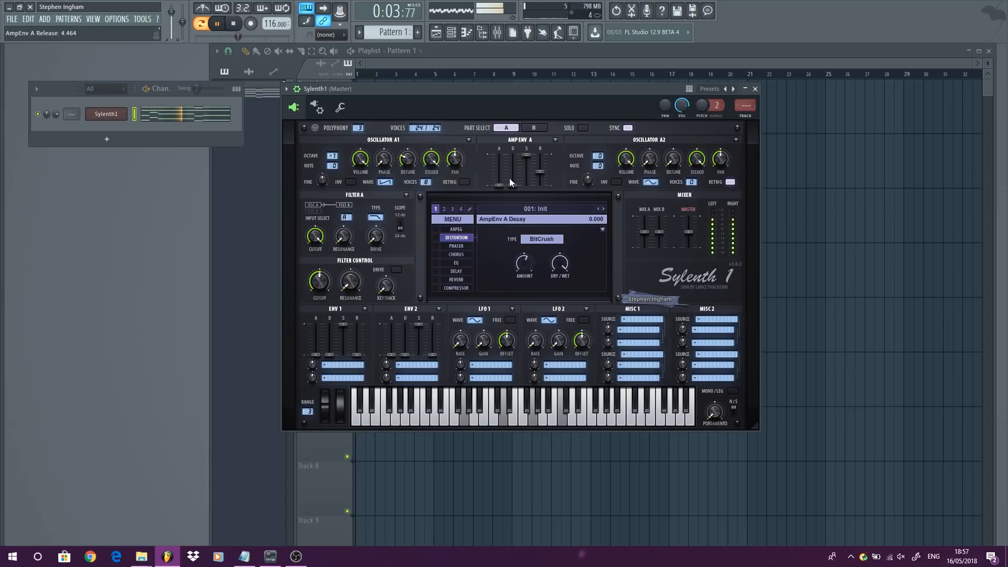
{"action": "key", "text": "space"}
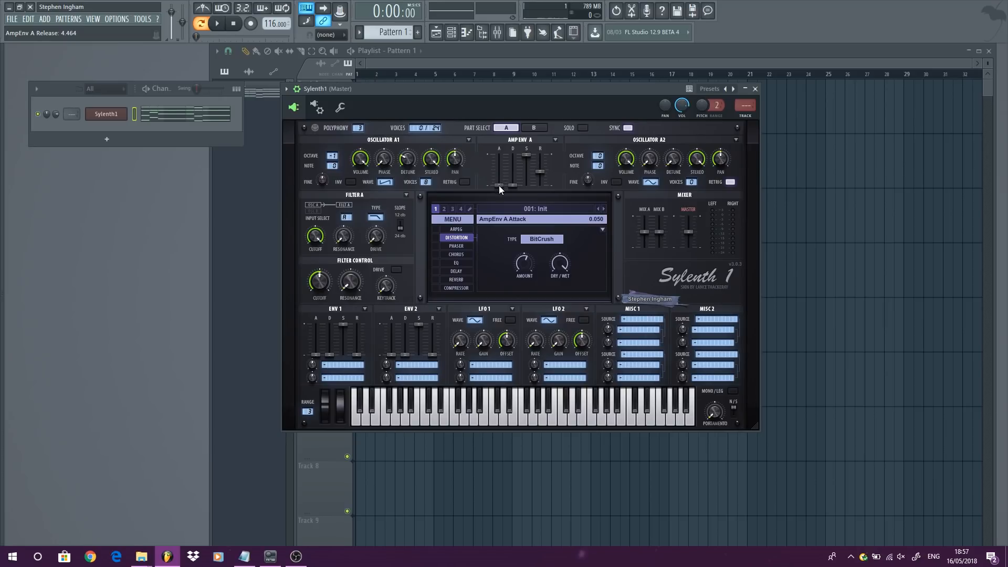
Set Amp Env A's attack to about 1.32, raise its decay to maximum and lengthen its release while the chords play
{"action": "left_click_drag", "start_coordinate": [502, 184], "coordinate": [500, 172]}
{"action": "key", "text": "space"}
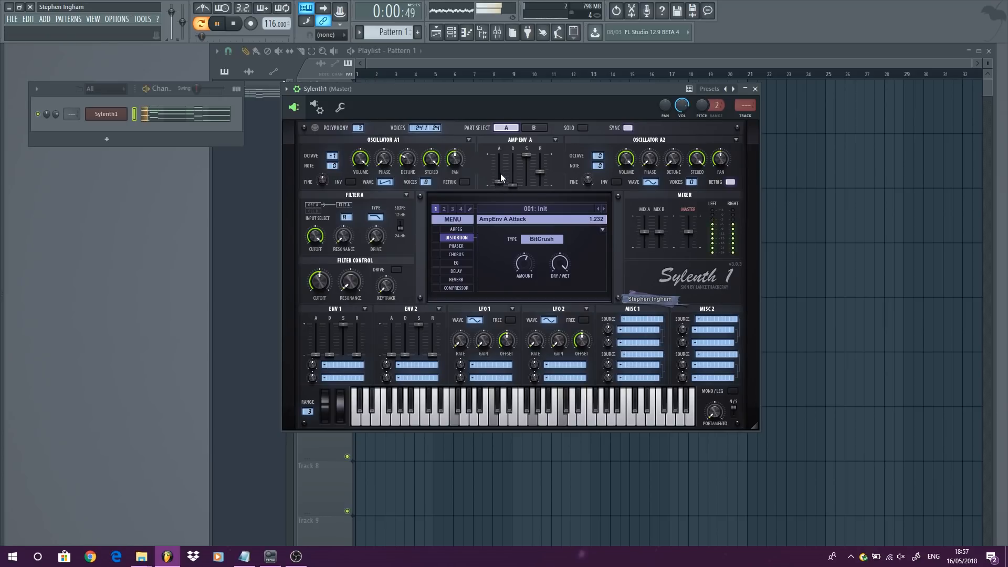
{"action": "scroll", "coordinate": [501, 175], "scroll_direction": "up", "scroll_amount": 5}
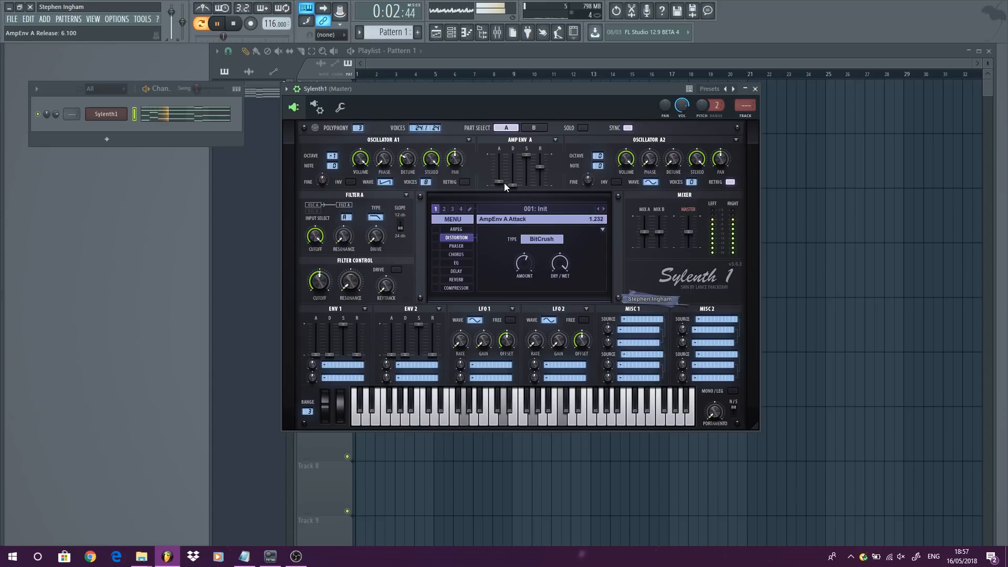
{"action": "scroll", "coordinate": [501, 178], "scroll_direction": "up", "scroll_amount": 5}
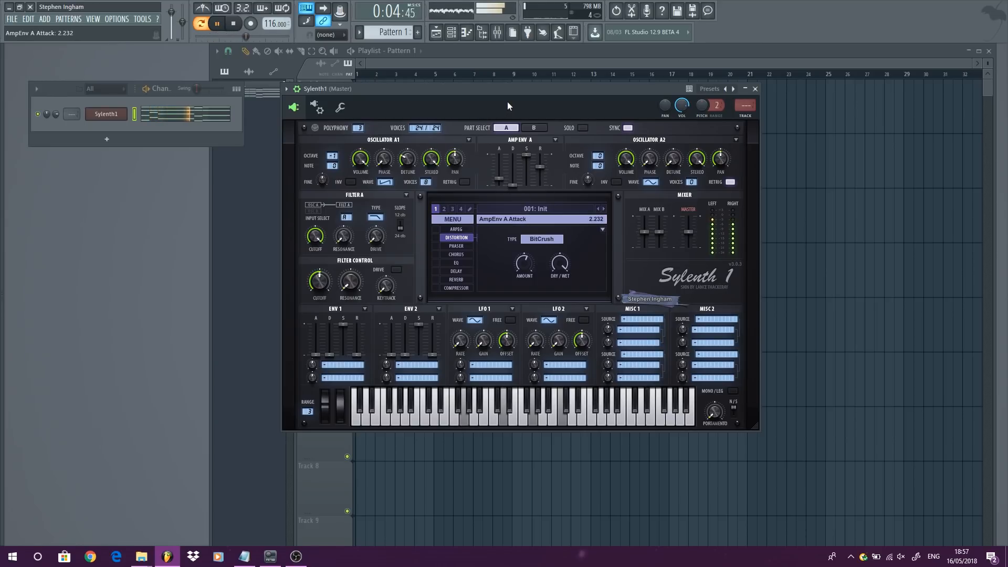
{"action": "left_click_drag", "start_coordinate": [499, 174], "coordinate": [504, 77]}
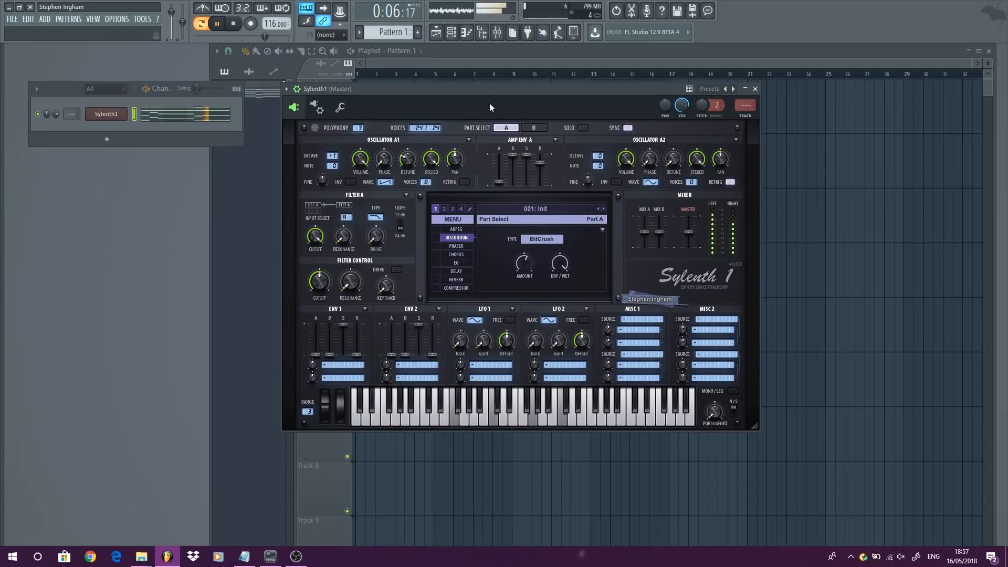
{"action": "key", "text": "space"}
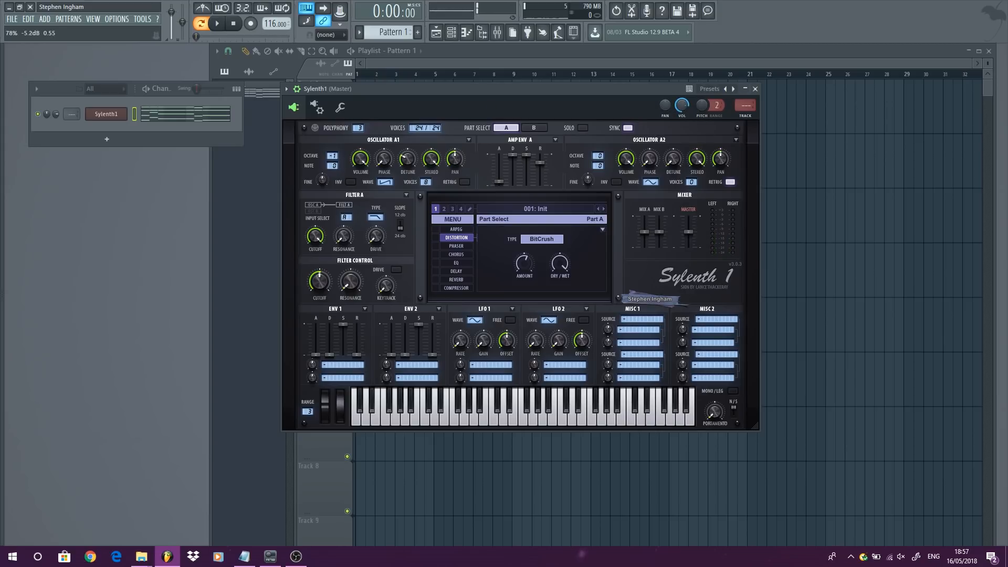
Place Pattern 1 at bar 1 of playlist Track 1 and route the Sylenth1 channel to mixer insert 5
{"action": "left_click", "coordinate": [755, 88]}
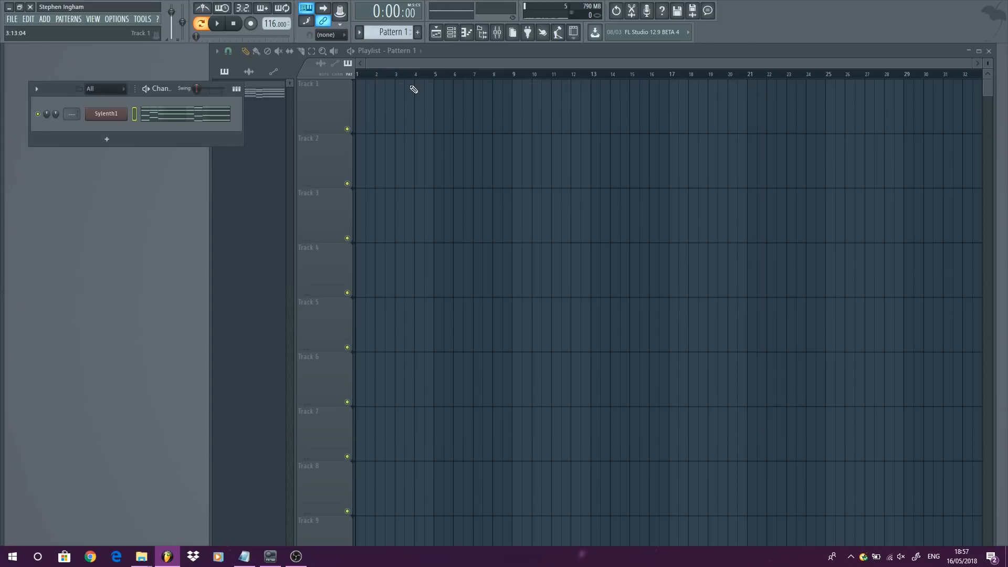
{"action": "left_click", "coordinate": [368, 92]}
{"action": "key", "text": "space"}
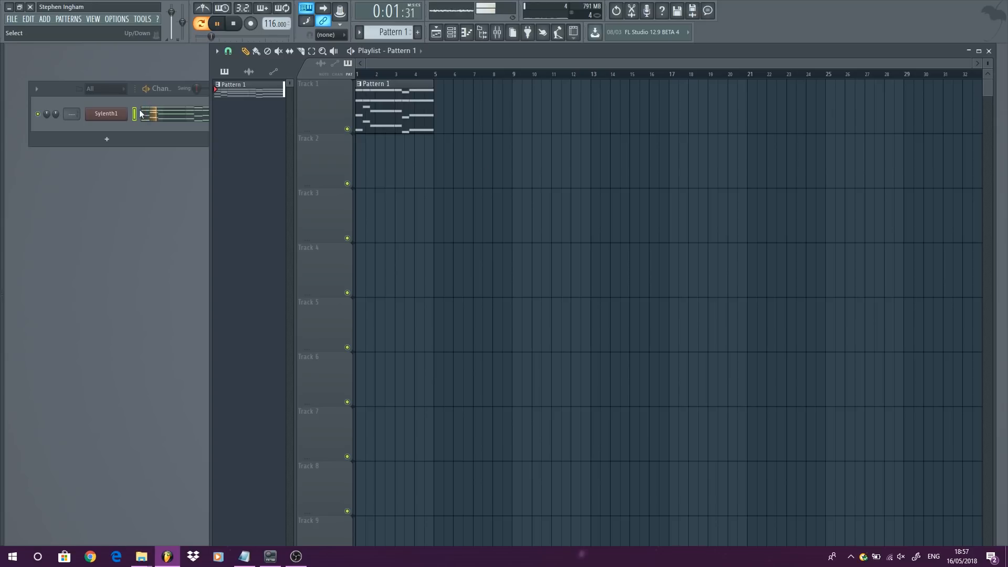
{"action": "left_click_drag", "start_coordinate": [72, 114], "coordinate": [71, 99]}
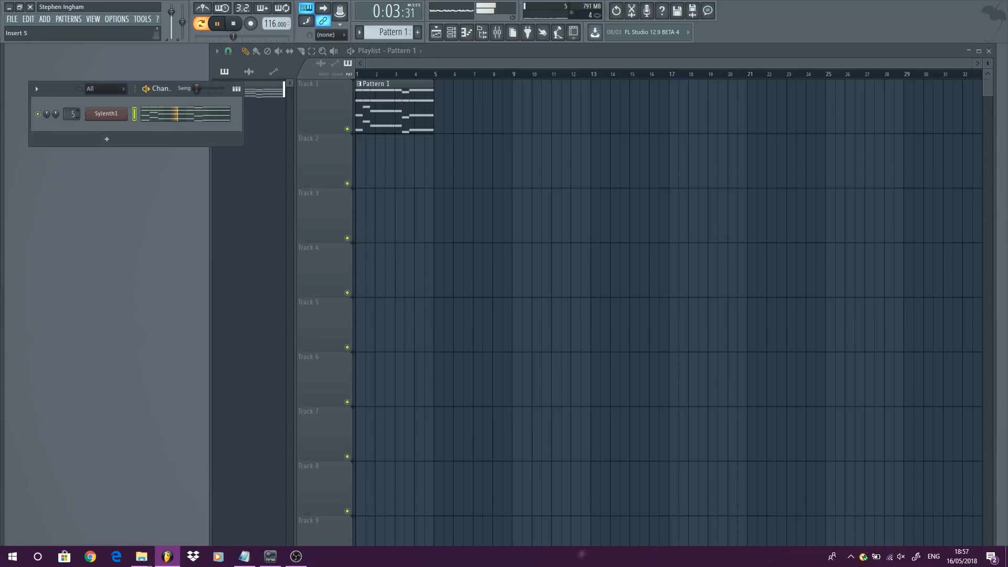
Raise Sylenth1's master level and audition a Filter A cutoff sweep, ending at 10
{"action": "left_click", "coordinate": [104, 116]}
{"action": "left_click_drag", "start_coordinate": [690, 231], "coordinate": [691, 187]}
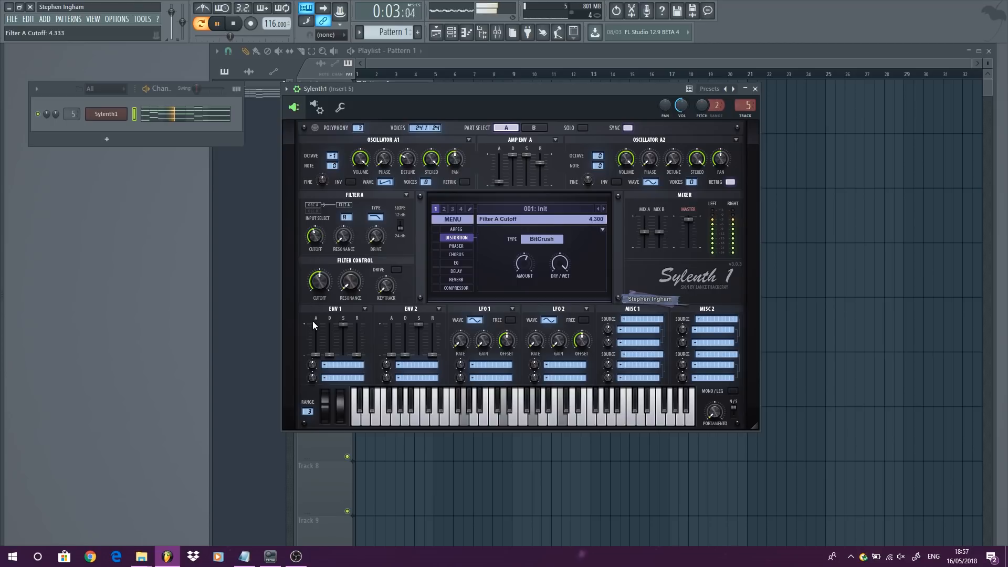
{"action": "left_click_drag", "start_coordinate": [307, 289], "coordinate": [286, 150]}
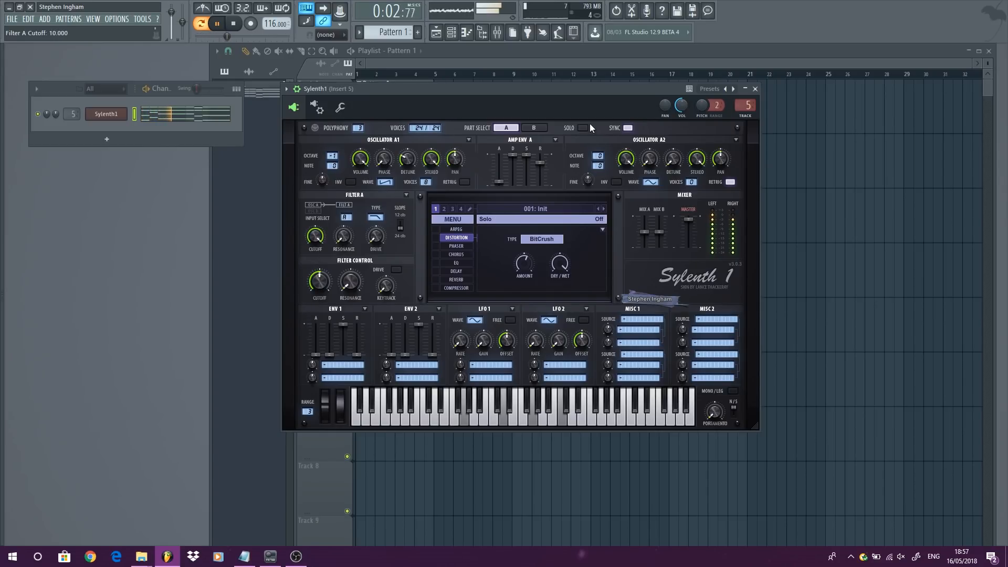
{"action": "key", "text": "space"}
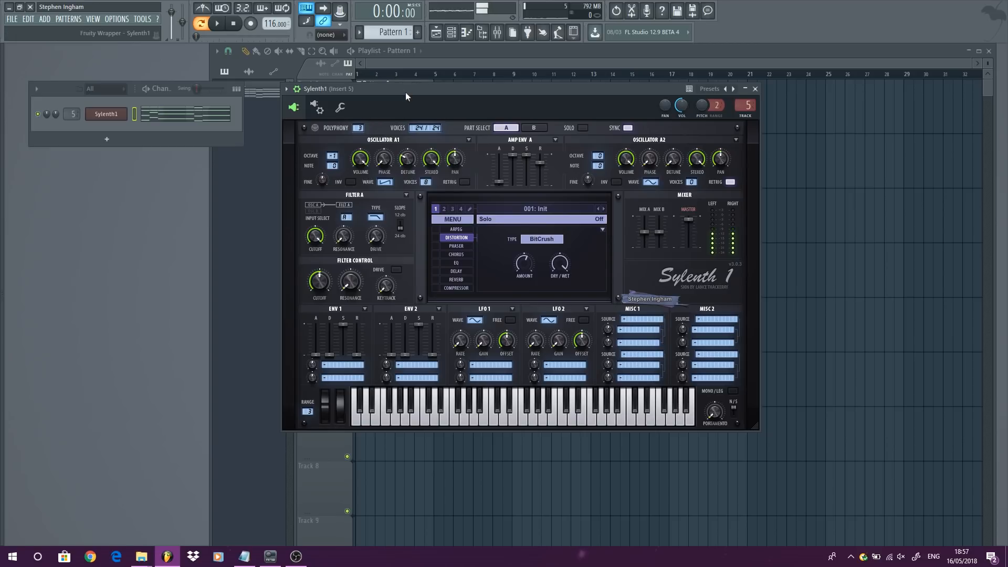
Clone the Sylenth1 channel and replace the clone with Serum
{"action": "left_click_drag", "start_coordinate": [405, 92], "coordinate": [458, 84]}
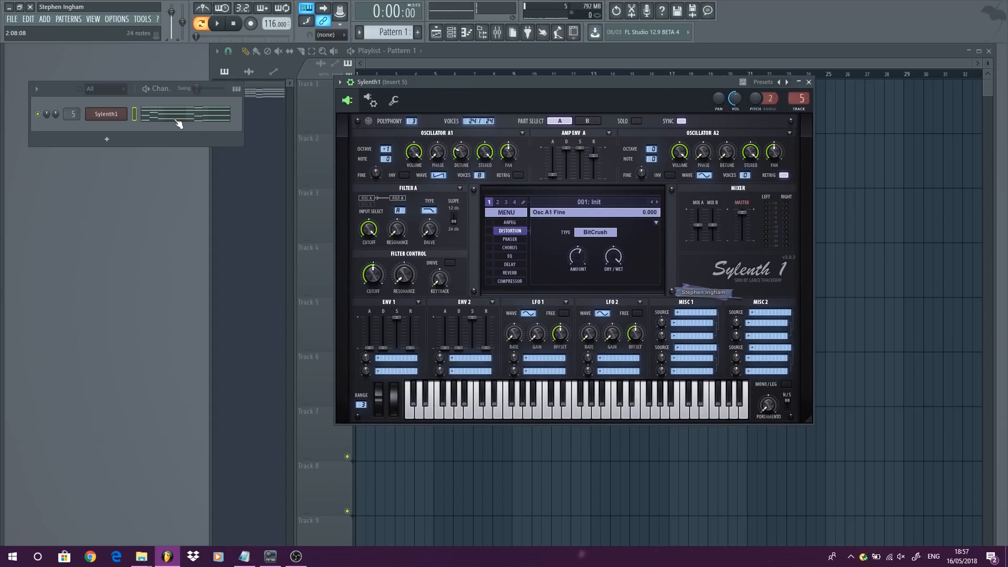
{"action": "right_click", "coordinate": [117, 113]}
{"action": "left_click", "coordinate": [162, 198]}
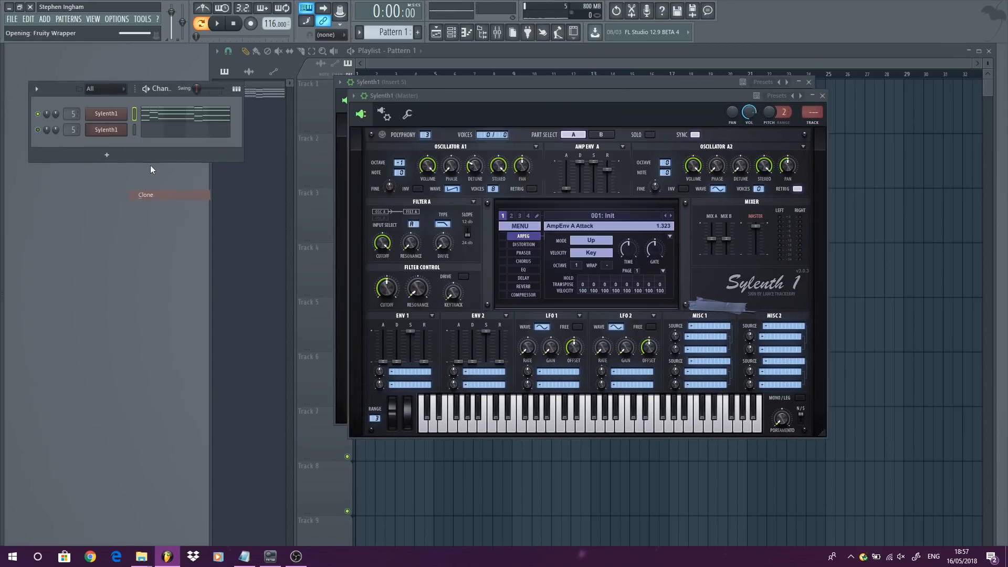
{"action": "right_click", "coordinate": [124, 130]}
{"action": "mouse_move", "coordinate": [181, 199]}
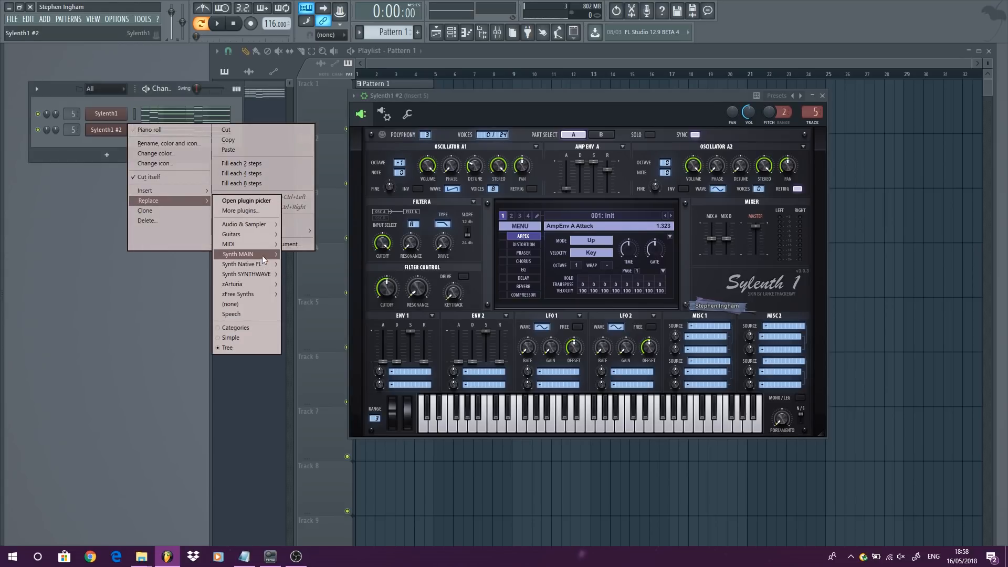
{"action": "mouse_move", "coordinate": [262, 255]}
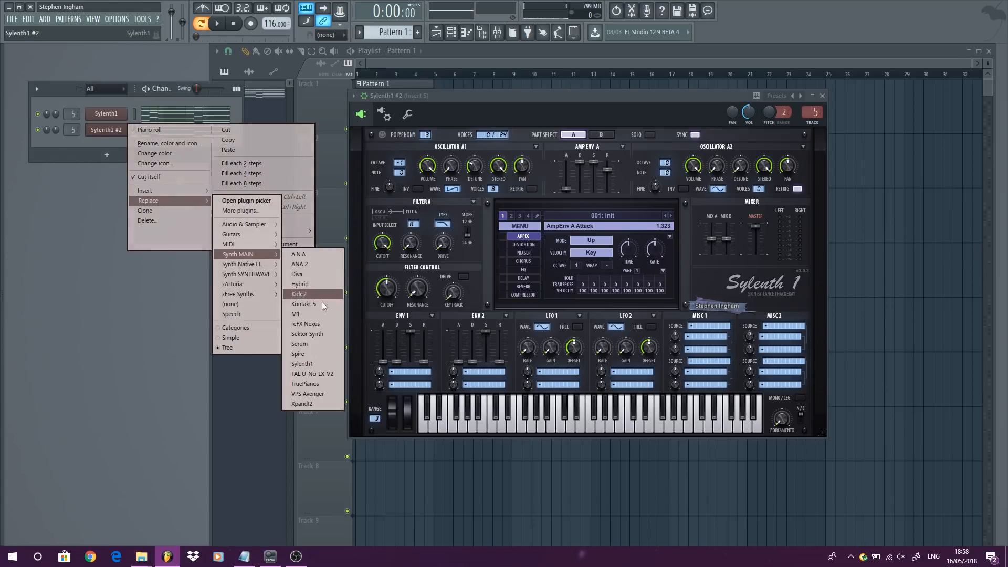
{"action": "left_click", "coordinate": [332, 342]}
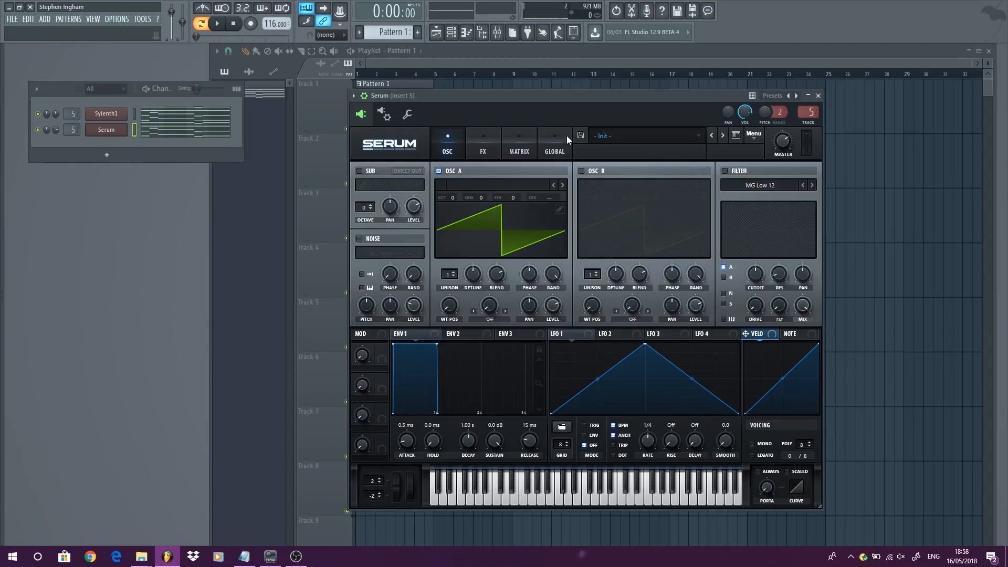
Lower the Serum channel's volume to about 51% and compare its interface with Sylenth1's
{"action": "left_click_drag", "start_coordinate": [56, 129], "coordinate": [55, 149]}
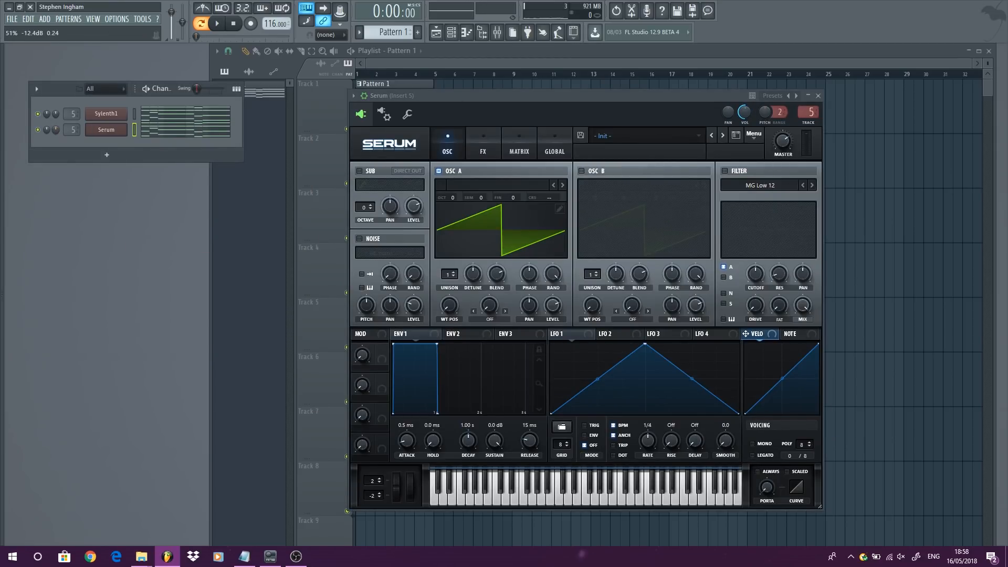
{"action": "left_click", "coordinate": [109, 116]}
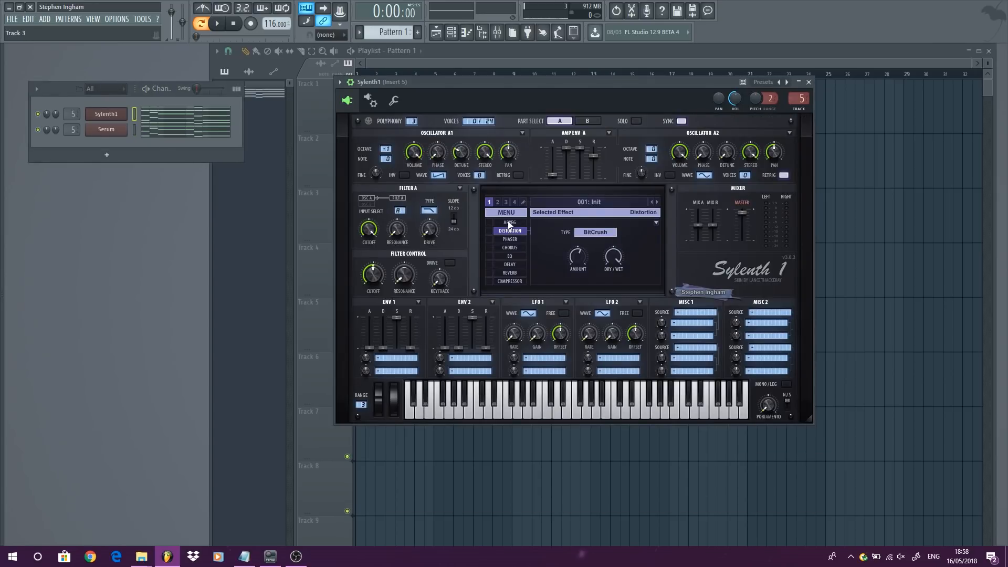
{"action": "left_click", "coordinate": [123, 129]}
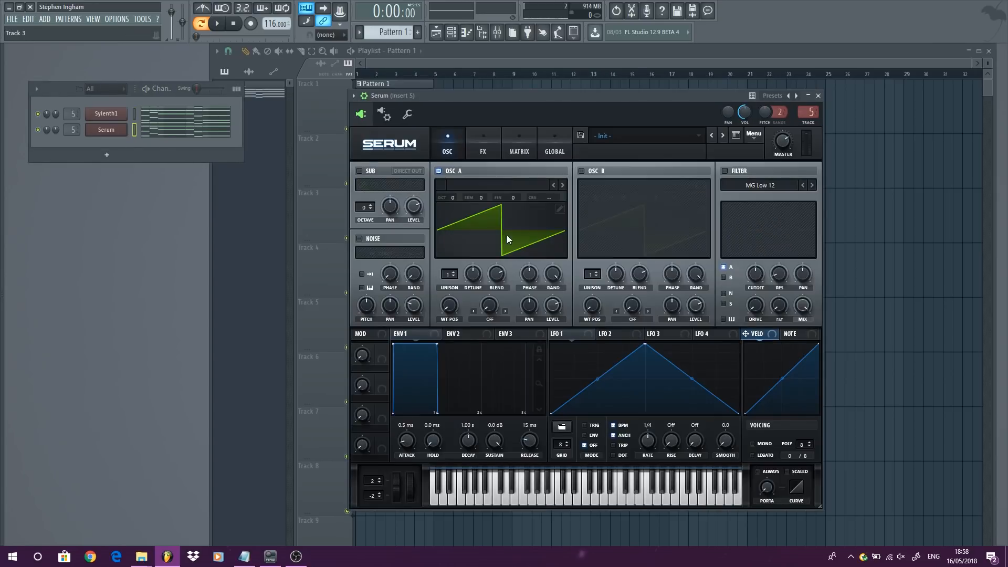
Set Serum's OSC A unison to 8 voices and play the chords with the Sylenth1 channel muted
{"action": "left_click_drag", "start_coordinate": [449, 279], "coordinate": [443, 211]}
{"action": "left_click", "coordinate": [37, 113]}
{"action": "left_click", "coordinate": [217, 23]}
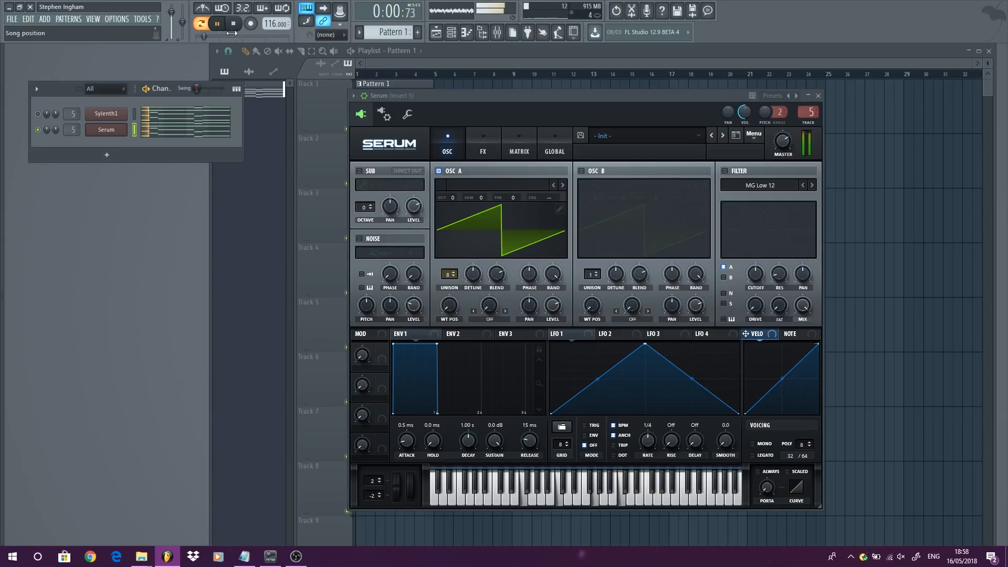
Set the octave of Serum's OSC A to -1 and audition the chords
{"action": "key", "text": "space"}
{"action": "left_click_drag", "start_coordinate": [456, 198], "coordinate": [452, 212]}
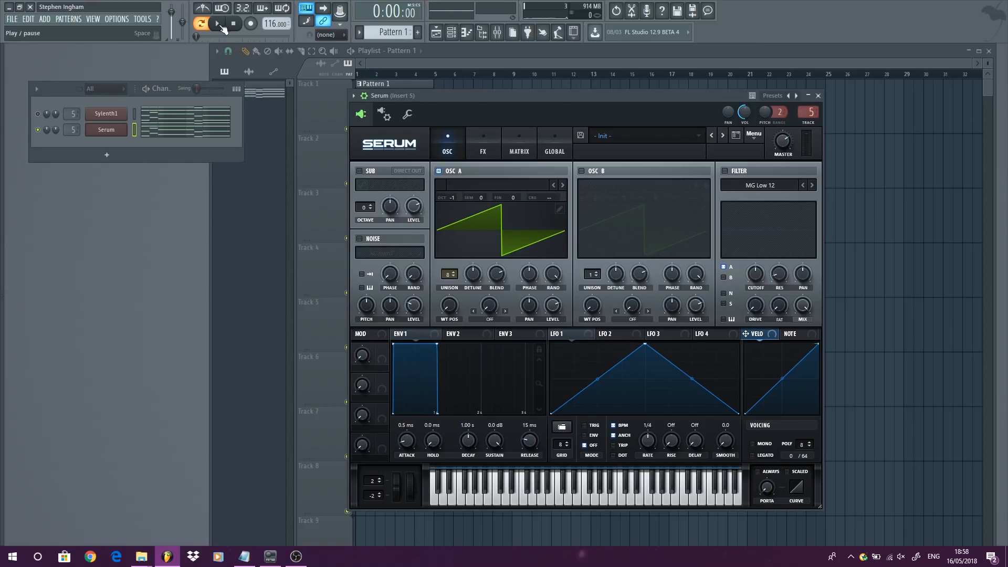
{"action": "key", "text": "space"}
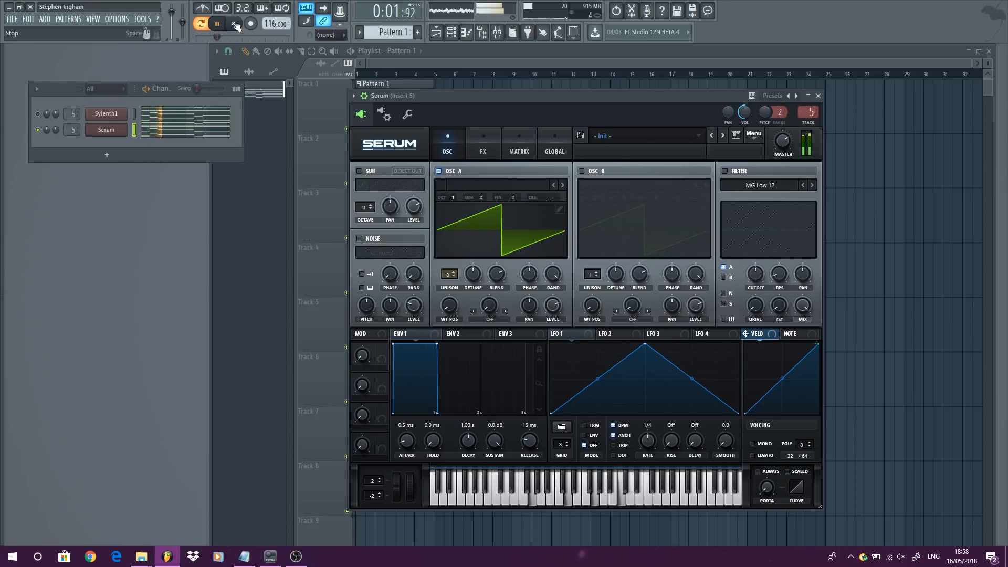
{"action": "key", "text": "space"}
Check Sylenth1's oscillator settings for reference, lower the detune of Serum's OSC A slightly, and audition the chords
{"action": "left_click", "coordinate": [106, 114]}
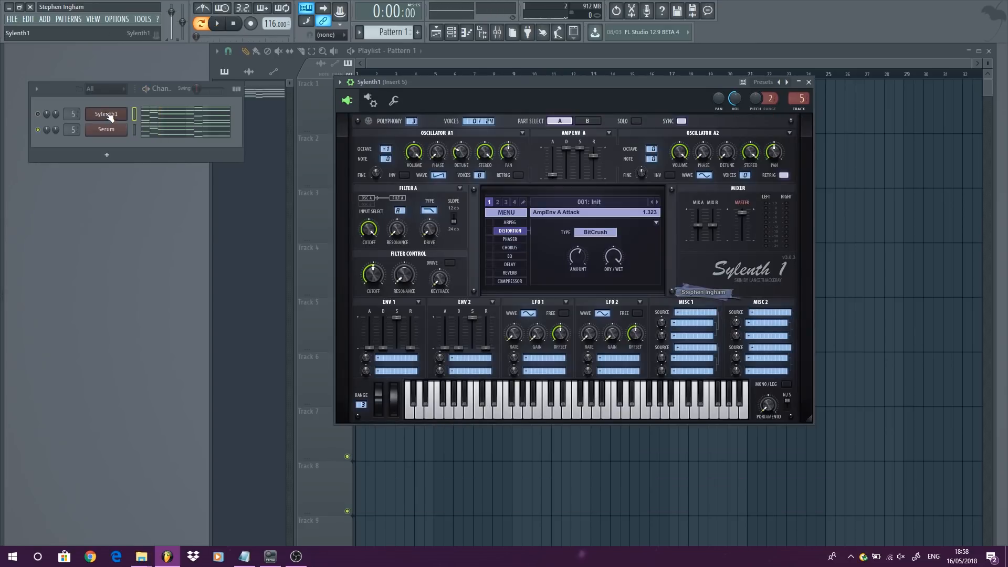
{"action": "left_click", "coordinate": [106, 129]}
{"action": "left_click_drag", "start_coordinate": [476, 277], "coordinate": [476, 292]}
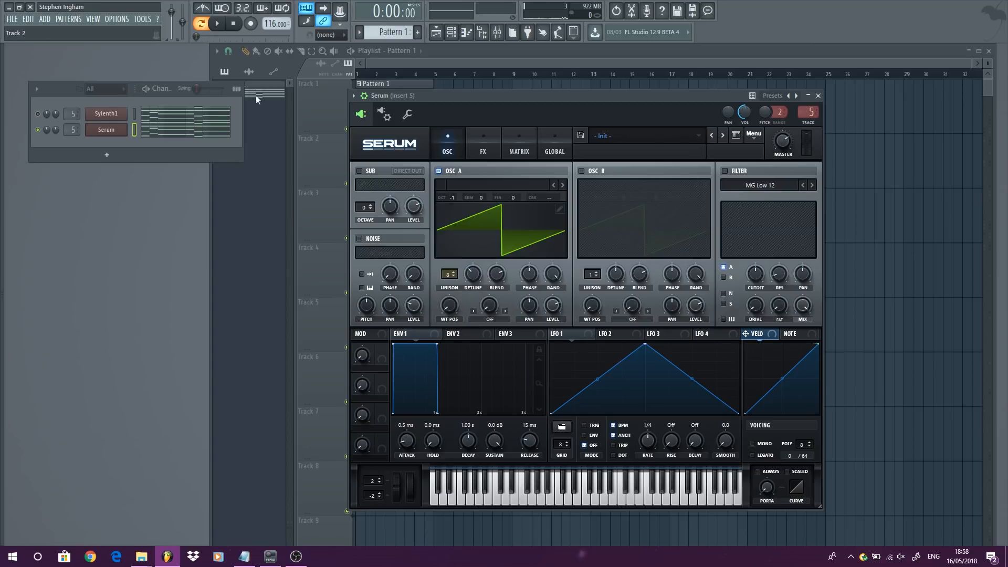
{"action": "left_click", "coordinate": [216, 23]}
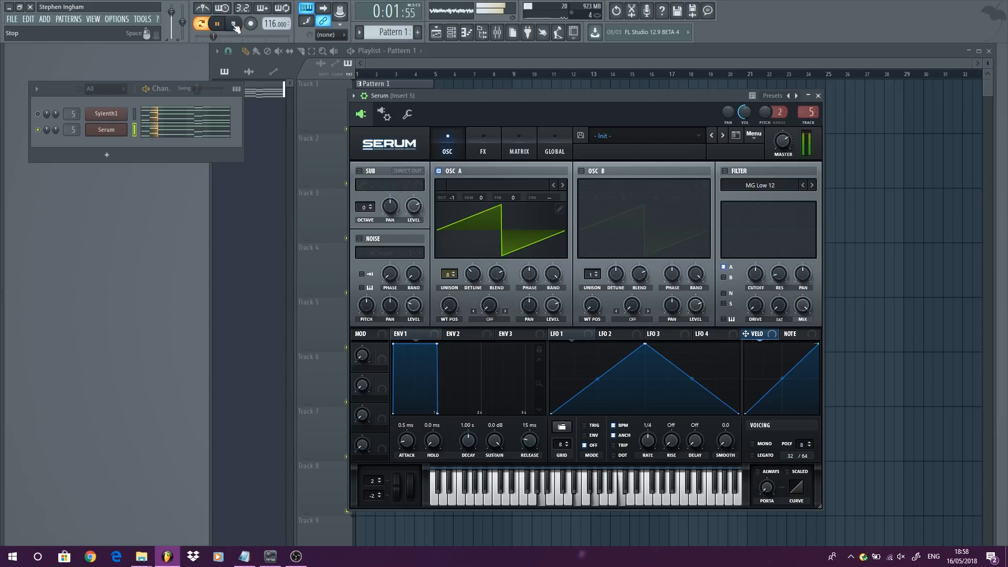
{"action": "left_click", "coordinate": [234, 24]}
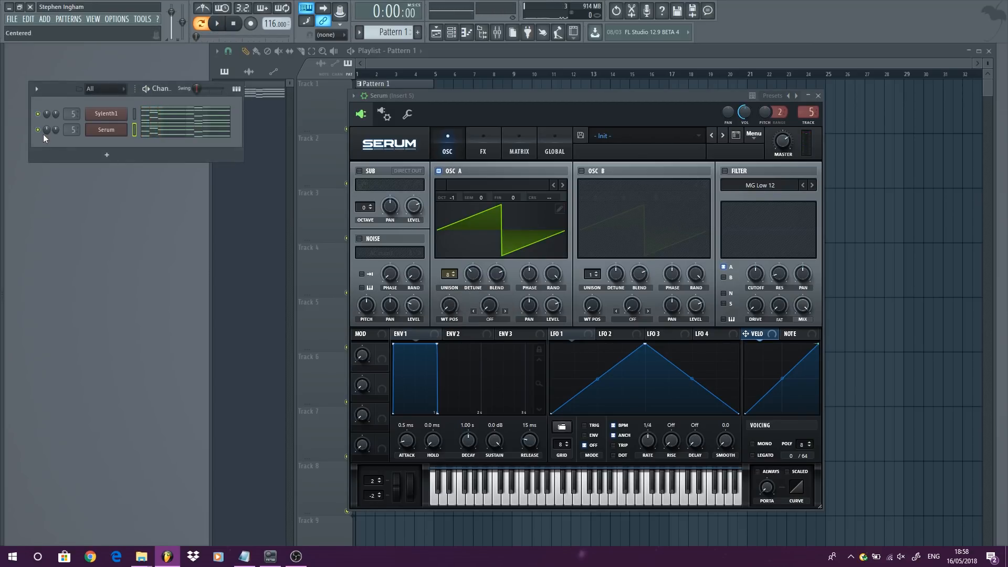
Play the chords with both channels on, and compare the synths by alternately soloing Serum and Sylenth1
{"action": "key", "text": "space"}
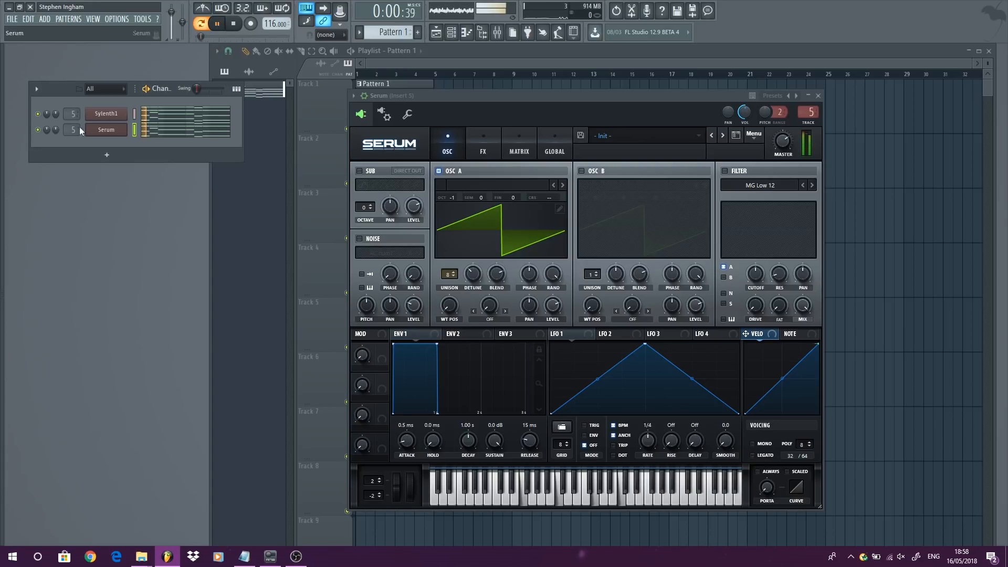
{"action": "right_click", "coordinate": [38, 130]}
{"action": "left_click", "coordinate": [52, 130]}
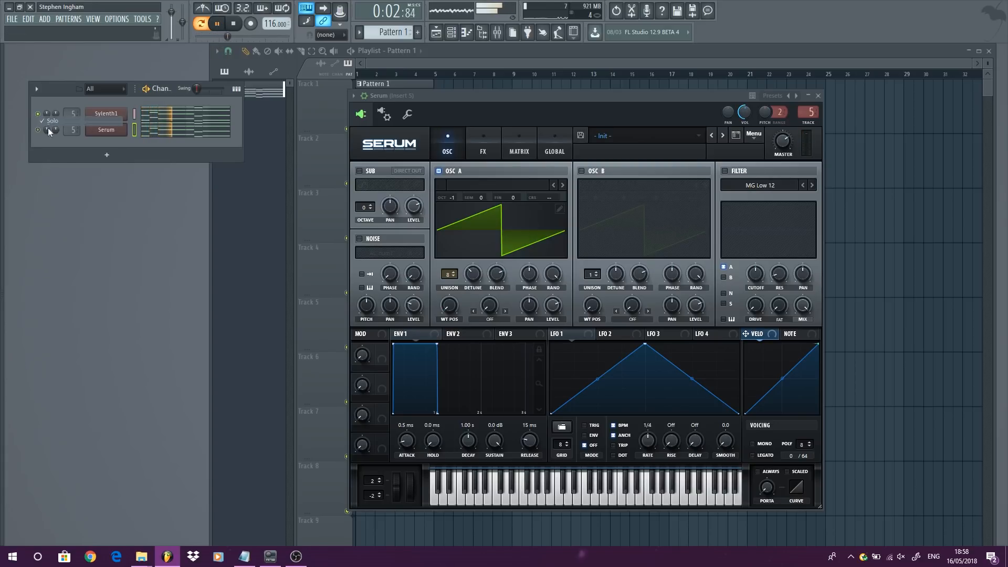
{"action": "right_click", "coordinate": [37, 130]}
{"action": "left_click", "coordinate": [45, 137]}
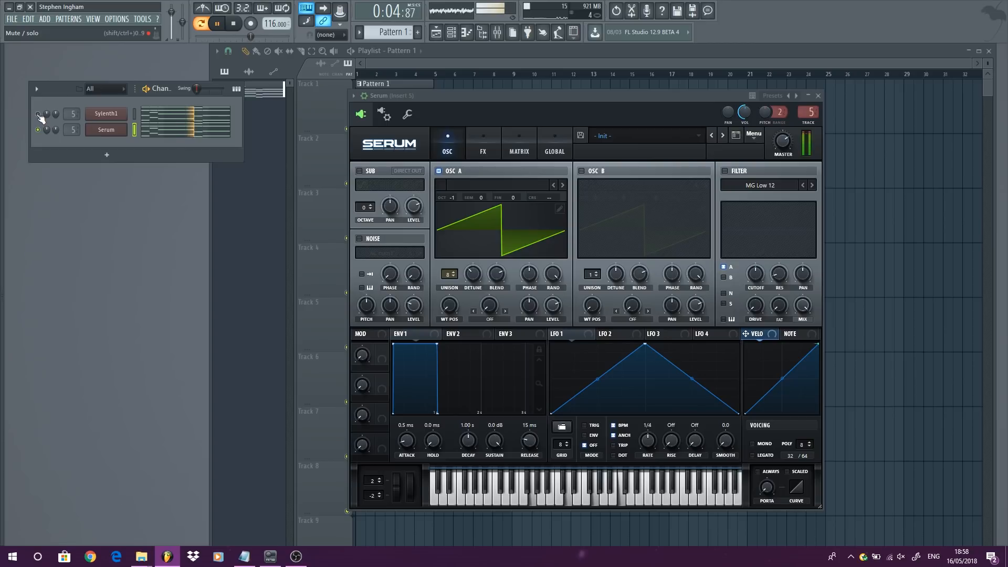
{"action": "right_click", "coordinate": [38, 115]}
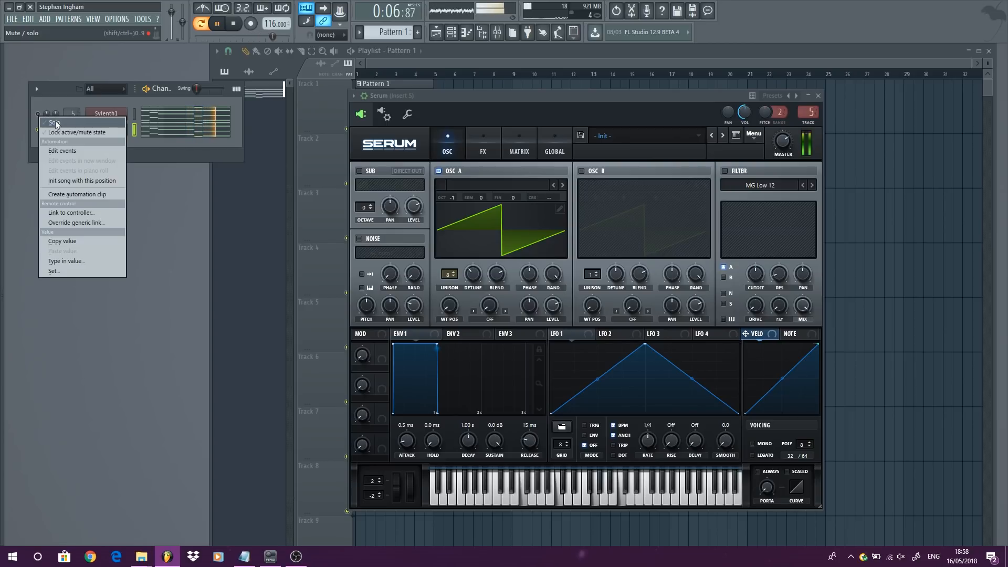
{"action": "left_click", "coordinate": [56, 121]}
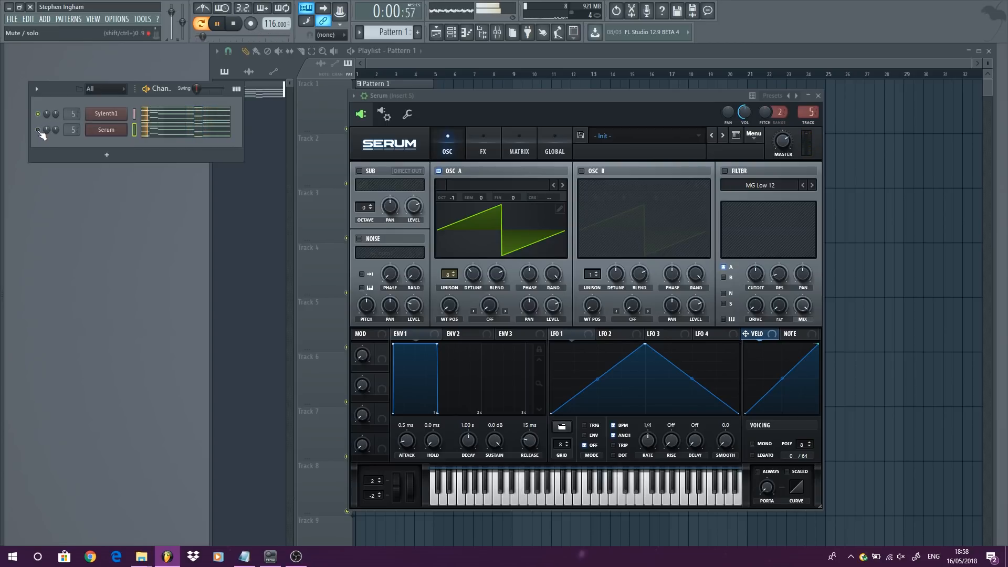
{"action": "right_click", "coordinate": [38, 131]}
{"action": "left_click", "coordinate": [48, 137]}
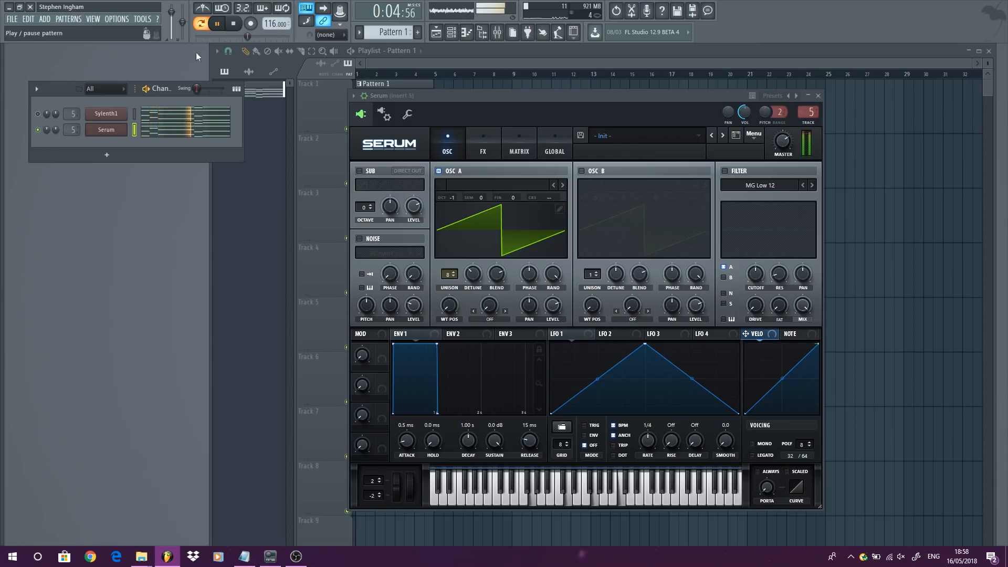
{"action": "key", "text": "space"}
View the Sylenth1 and Serum editors in turn, and solo the Serum channel for a short playback
{"action": "left_click", "coordinate": [102, 133]}
{"action": "left_click", "coordinate": [114, 131]}
{"action": "left_click", "coordinate": [116, 116]}
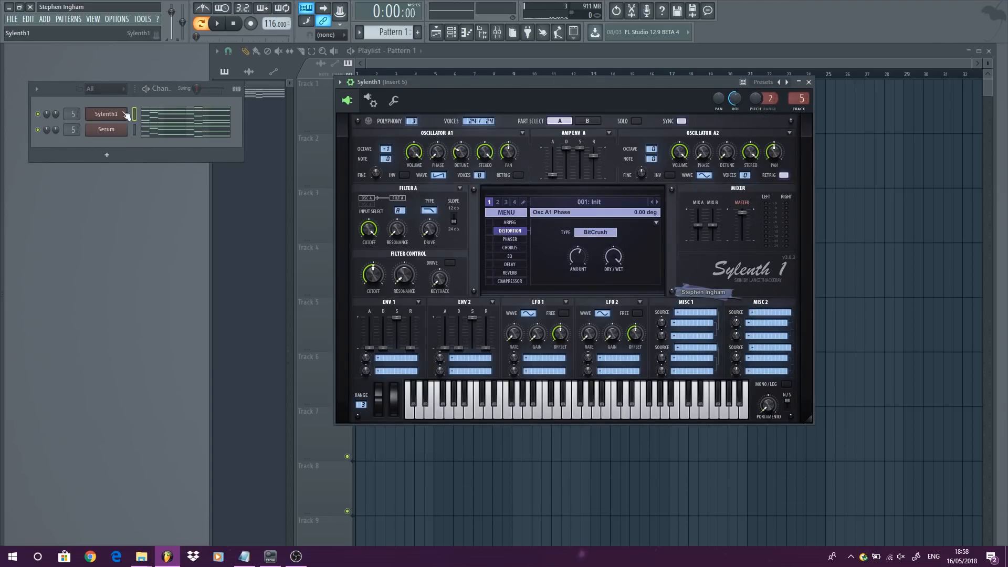
{"action": "left_click", "coordinate": [105, 128]}
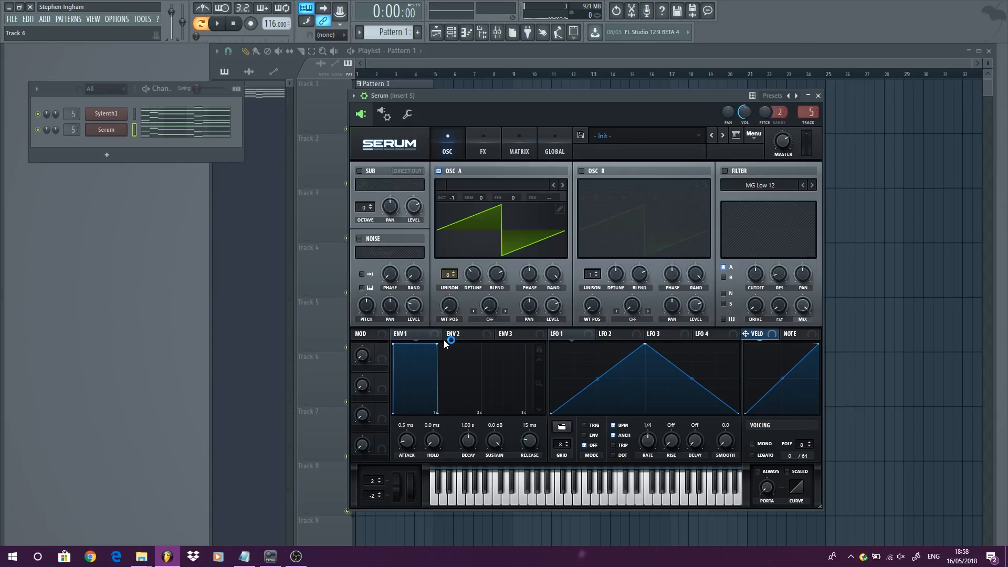
{"action": "right_click", "coordinate": [39, 131]}
{"action": "left_click", "coordinate": [50, 137]}
{"action": "key", "text": "space"}
{"action": "key", "text": "space"}
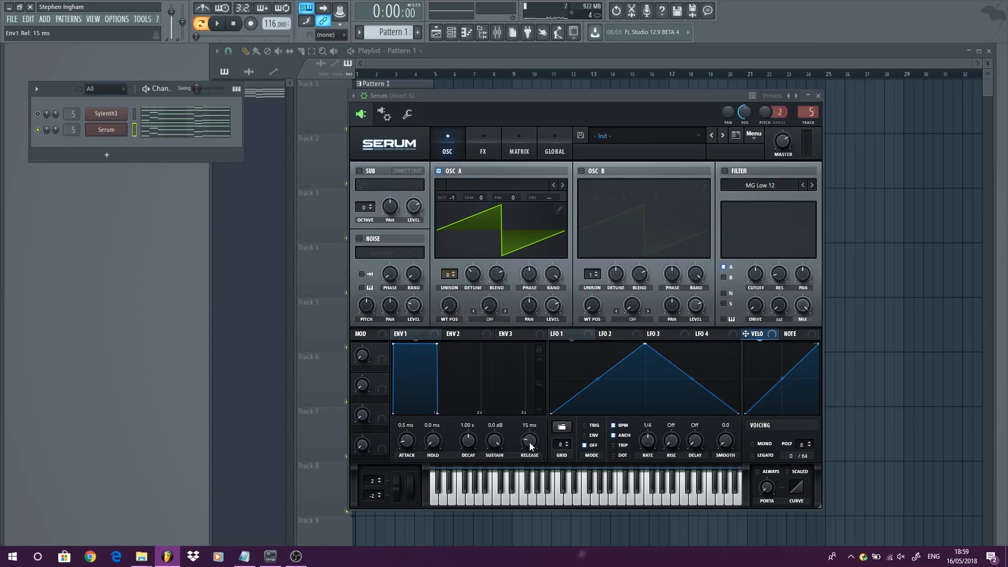
Set Serum's ENV 1 release to 663 ms, raise its attack slightly, and audition the chords
{"action": "left_click_drag", "start_coordinate": [530, 407], "coordinate": [529, 412]}
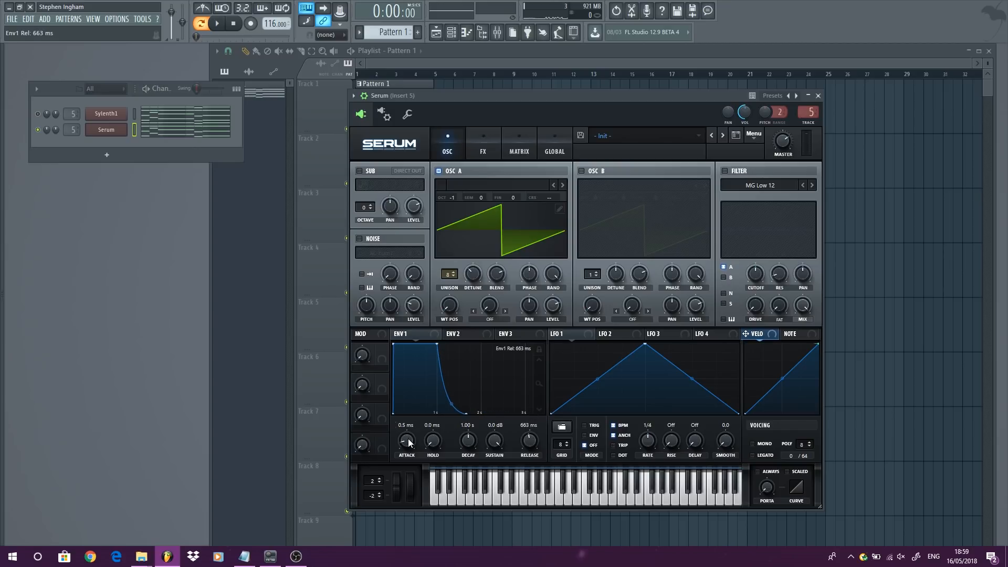
{"action": "left_click_drag", "start_coordinate": [407, 432], "coordinate": [405, 425]}
{"action": "left_click", "coordinate": [218, 23]}
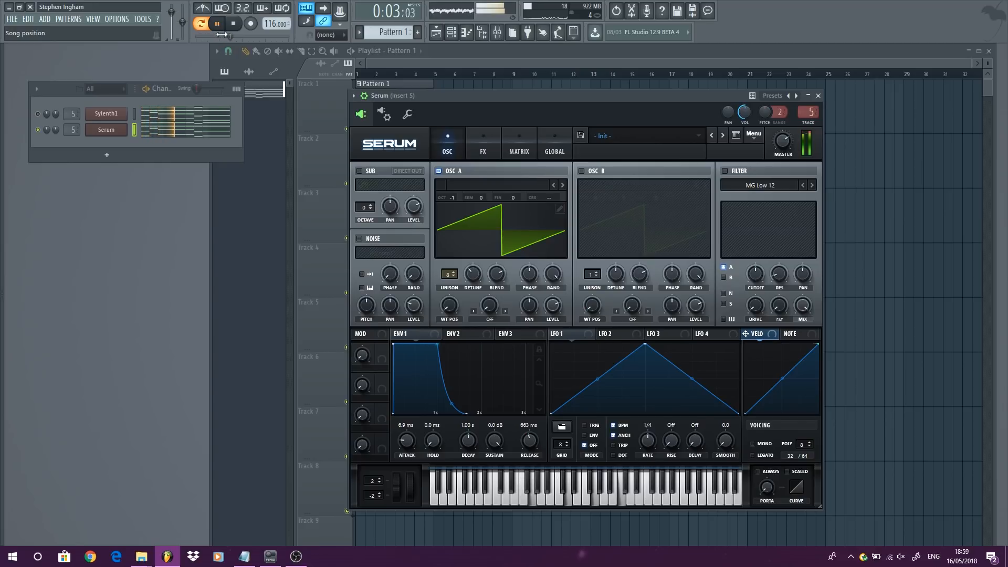
Close the Serum editor and make a playlist time selection spanning bars 1 to 4 of Pattern 1
{"action": "left_click", "coordinate": [818, 96]}
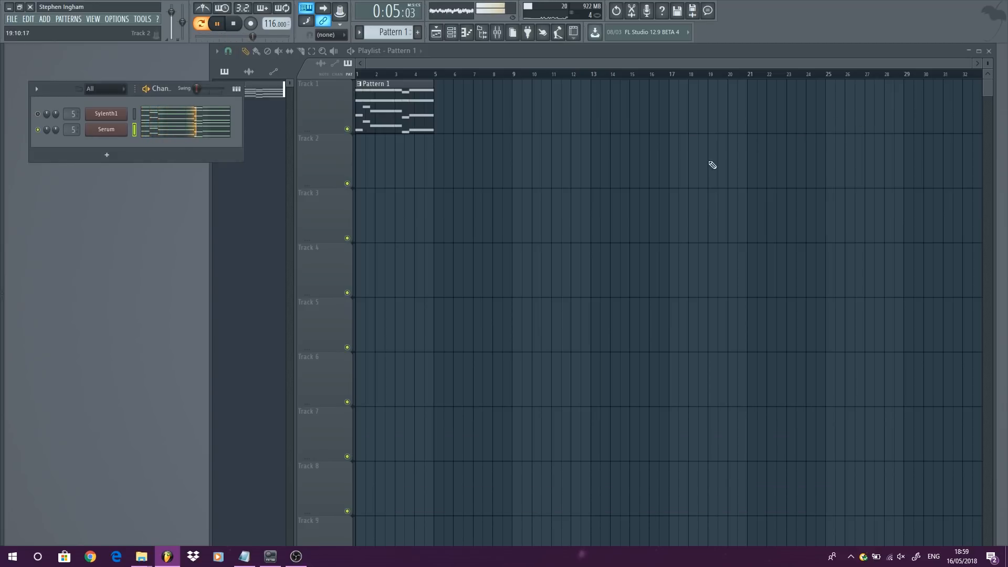
{"action": "scroll", "coordinate": [355, 131], "scroll_direction": "up", "scroll_amount": 4, "text": "ctrl"}
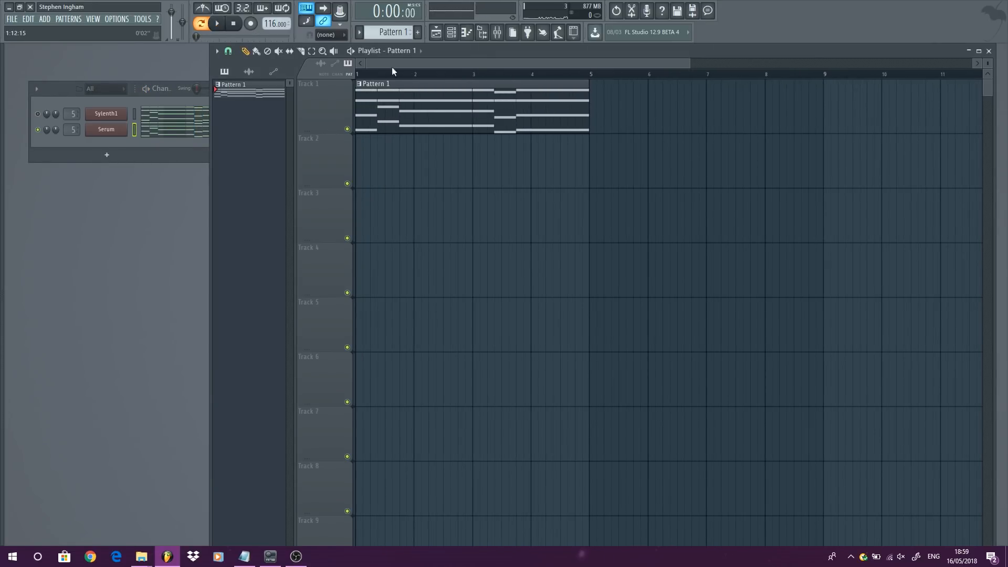
{"action": "left_click_drag", "start_coordinate": [358, 76], "coordinate": [586, 119]}
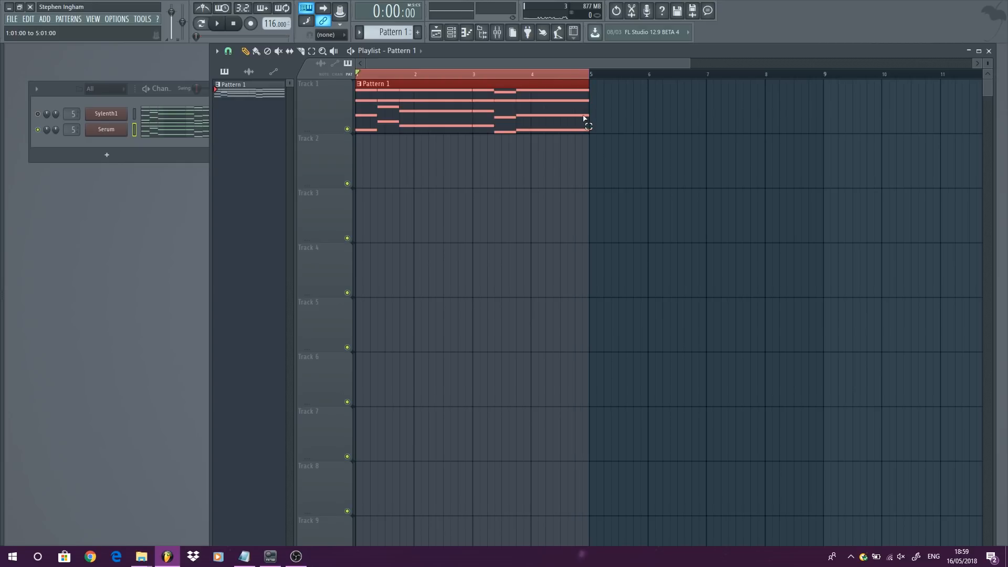
{"action": "left_click", "coordinate": [644, 176]}
Load dblue Glitch v1.3 into effect slot 3 of mixer Insert 5
{"action": "left_click", "coordinate": [95, 20]}
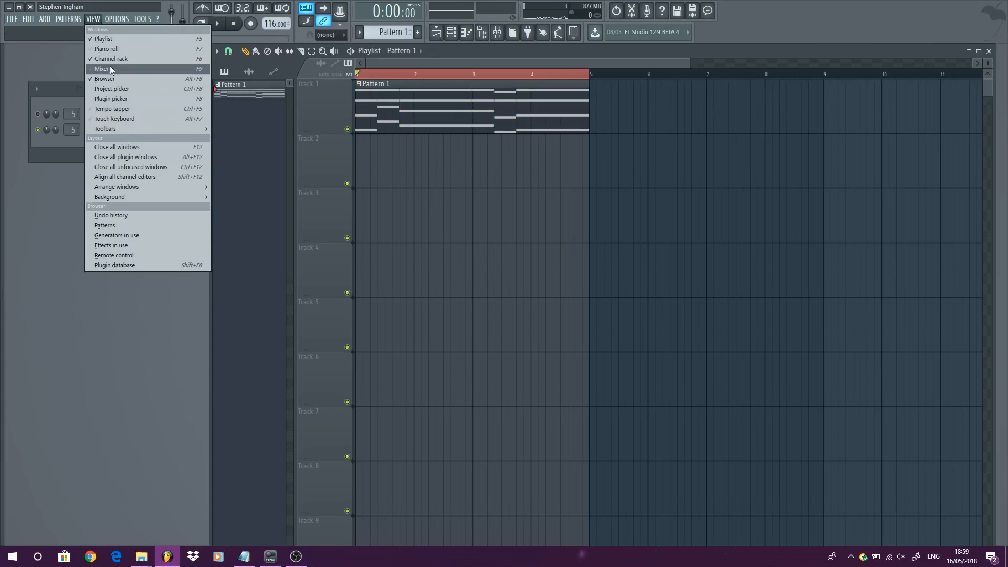
{"action": "left_click", "coordinate": [115, 70]}
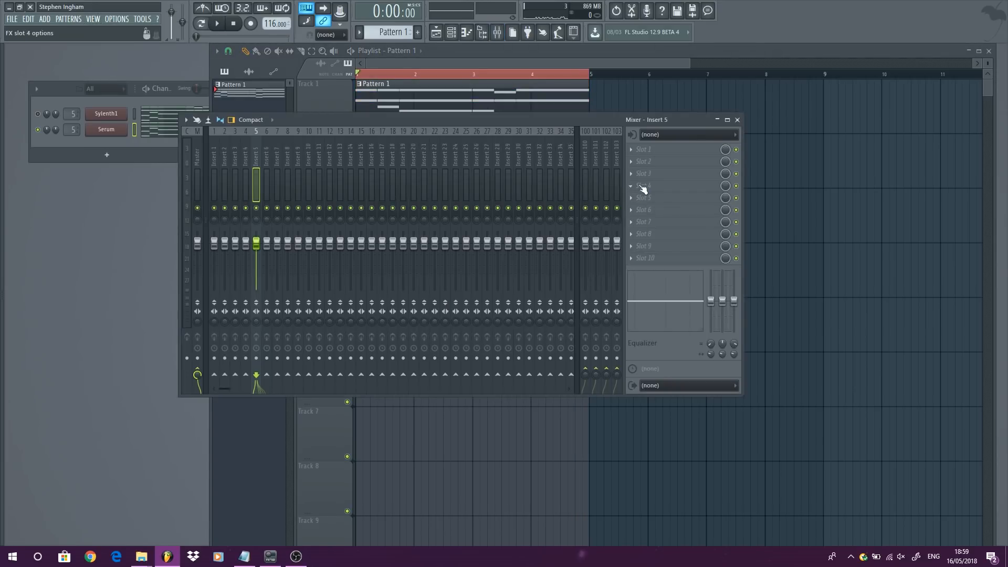
{"action": "left_click", "coordinate": [653, 174]}
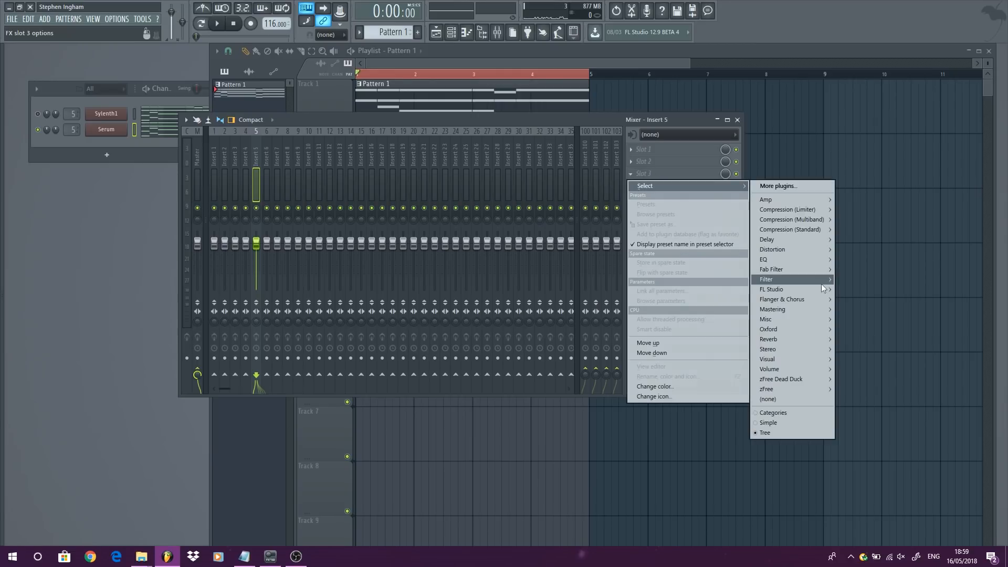
{"action": "mouse_move", "coordinate": [805, 317]}
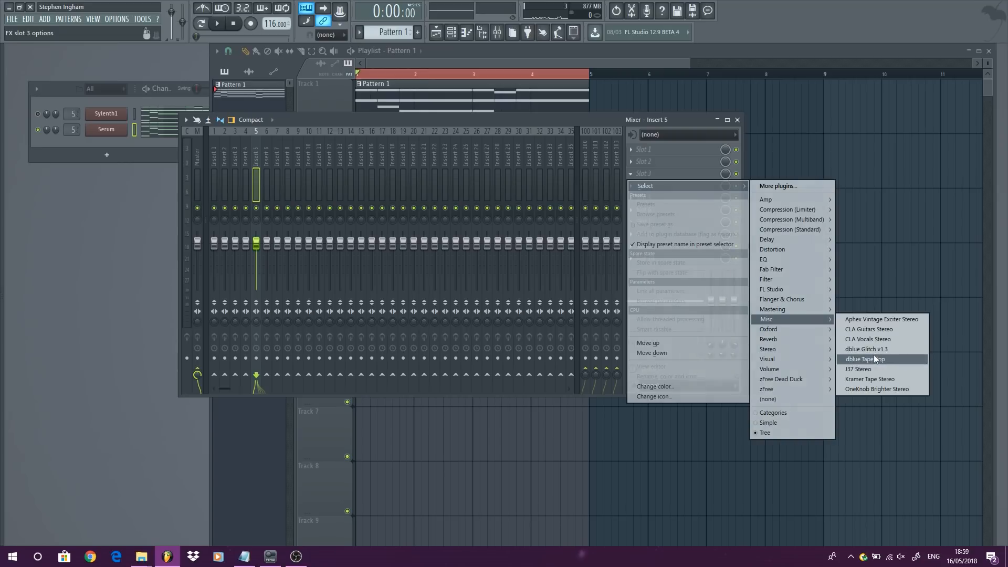
{"action": "left_click", "coordinate": [873, 351]}
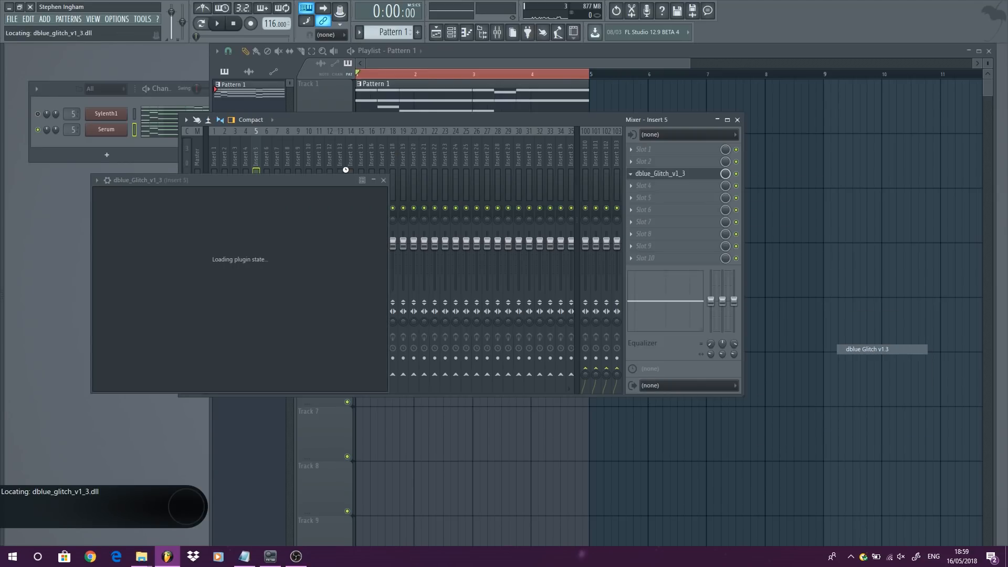
Fill the whole Glitch step sequence with the Crusher effect and set the Crusher amount to 8
{"action": "left_click_drag", "start_coordinate": [346, 172], "coordinate": [398, 93]}
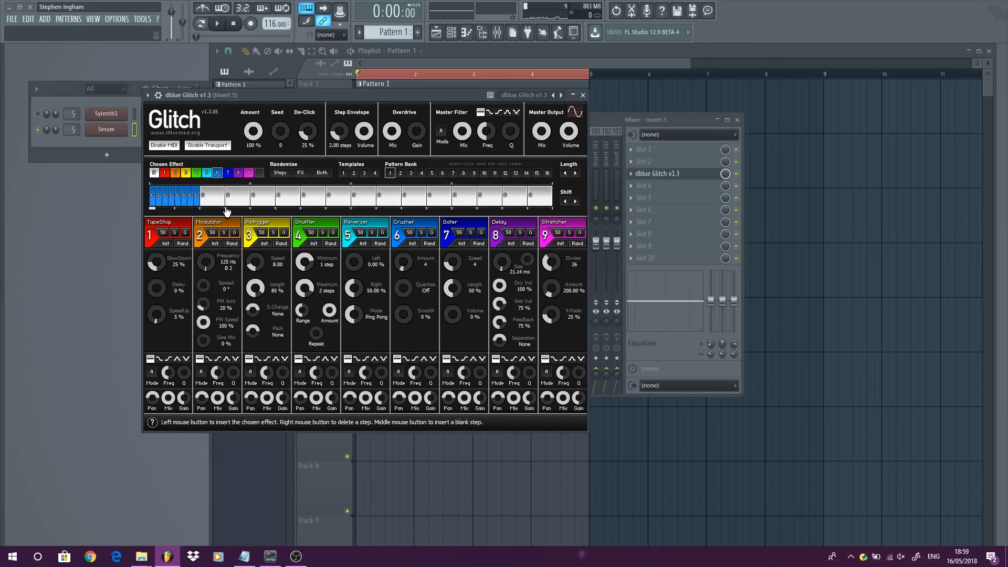
{"action": "left_click_drag", "start_coordinate": [227, 211], "coordinate": [558, 233]}
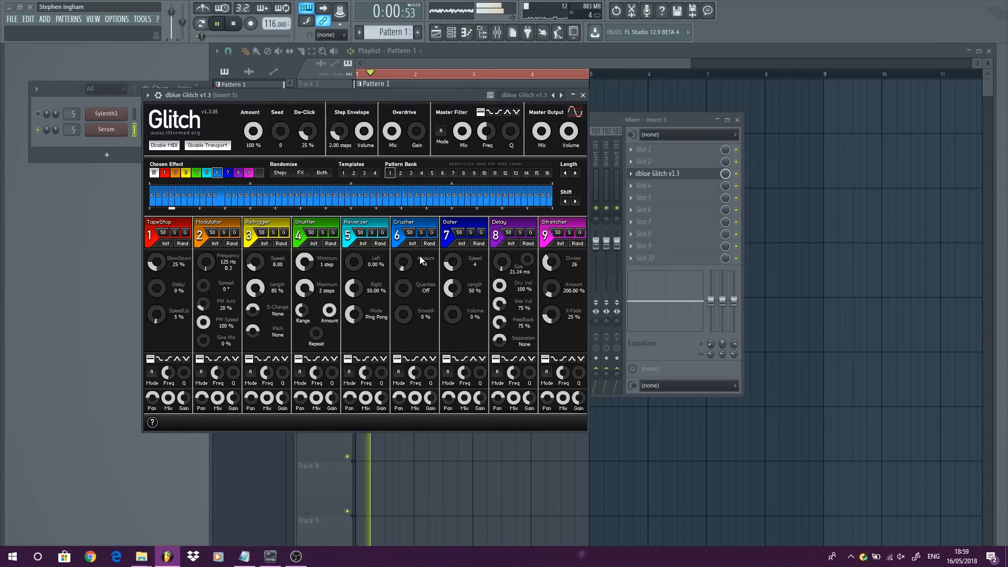
{"action": "left_click_drag", "start_coordinate": [403, 261], "coordinate": [403, 247]}
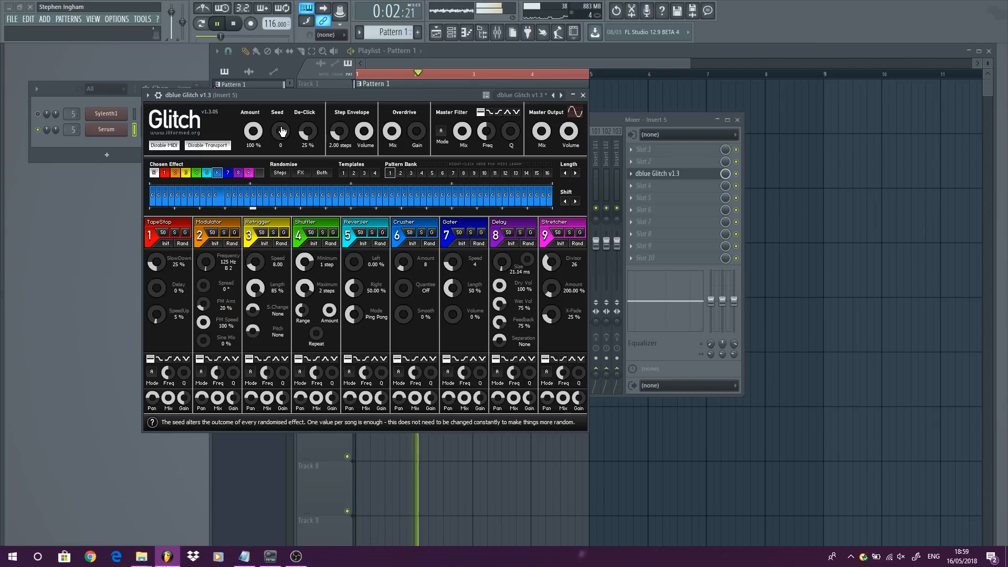
Set Glitch's overall amount to 99% and audition its master output mix between 0% and full, settling at about 59%
{"action": "left_click_drag", "start_coordinate": [252, 131], "coordinate": [252, 133]}
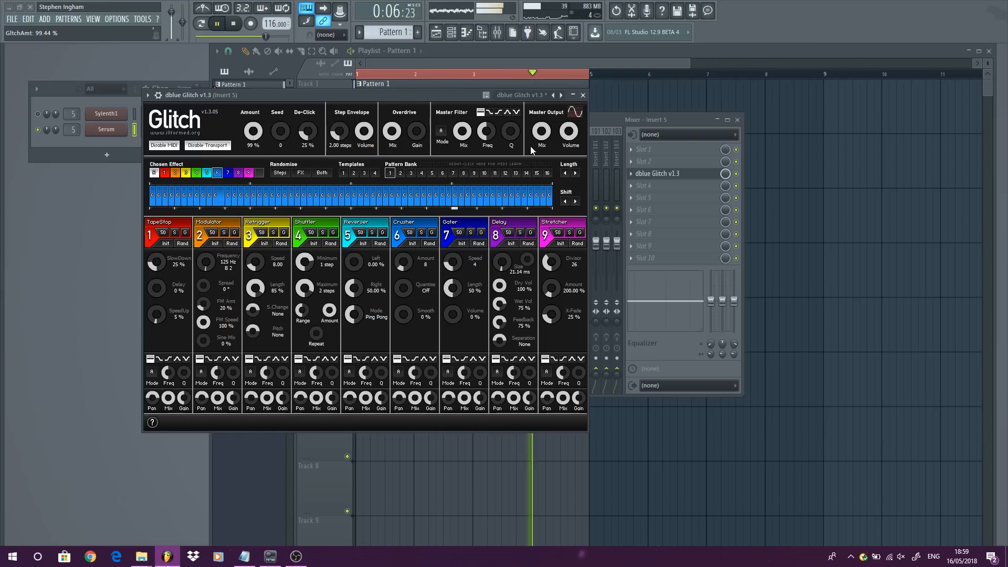
{"action": "left_click_drag", "start_coordinate": [541, 132], "coordinate": [541, 225]}
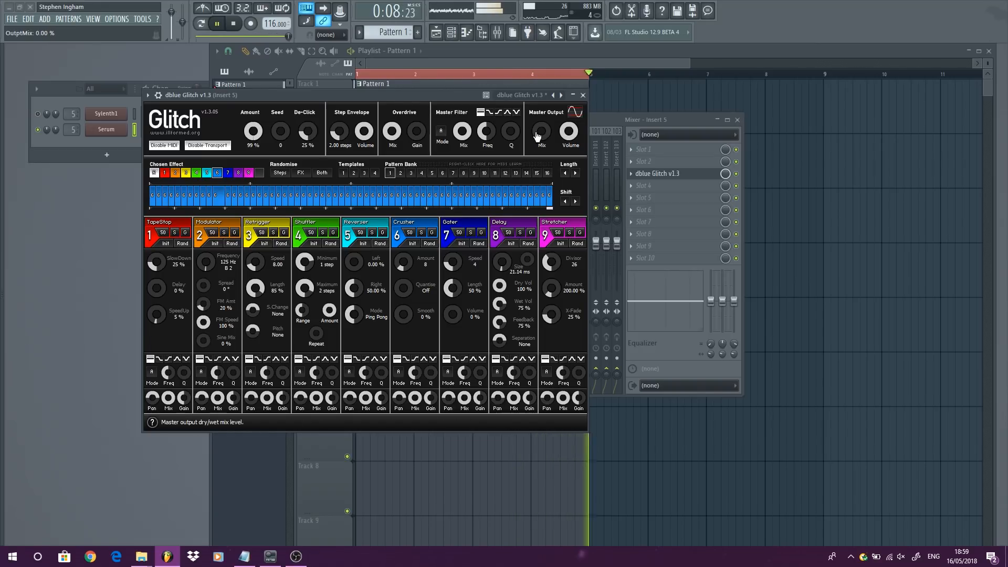
{"action": "left_click_drag", "start_coordinate": [537, 136], "coordinate": [536, 47]}
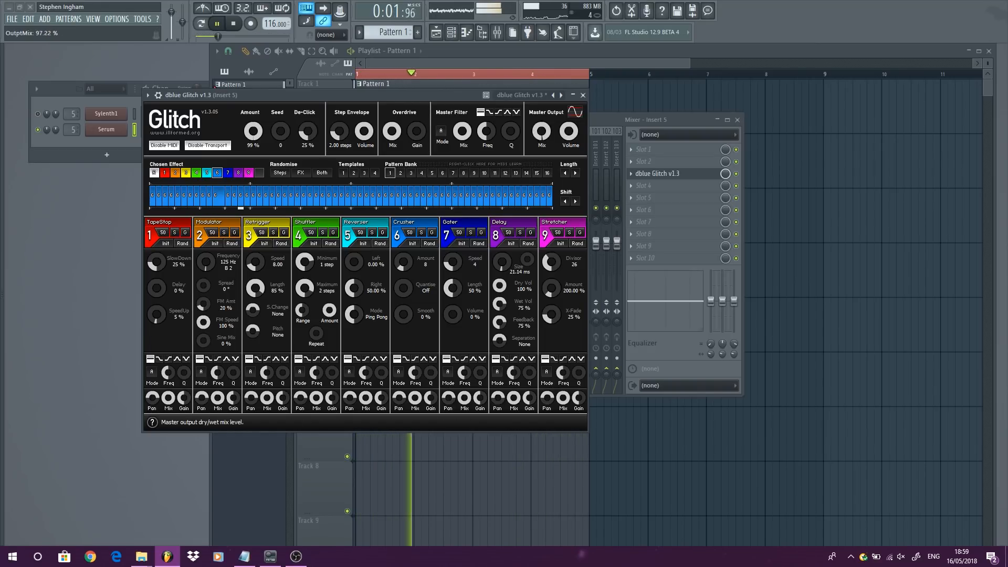
{"action": "mouse_move", "coordinate": [542, 131]}
{"action": "left_mouse_down"}
{"action": "mouse_move", "coordinate": [541, 140]}
{"action": "mouse_move", "coordinate": [564, 137]}
{"action": "mouse_move", "coordinate": [564, 126]}
{"action": "mouse_move", "coordinate": [542, 147]}
{"action": "mouse_move", "coordinate": [541, 136]}
{"action": "left_mouse_up"}
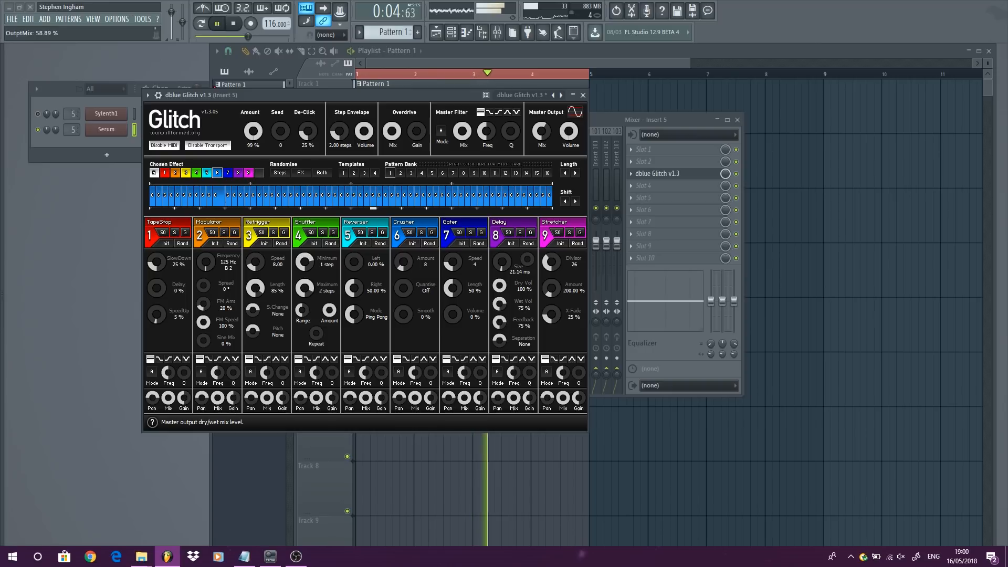
{"action": "left_click", "coordinate": [583, 95]}
{"action": "left_click", "coordinate": [737, 120]}
{"action": "key", "text": "space"}
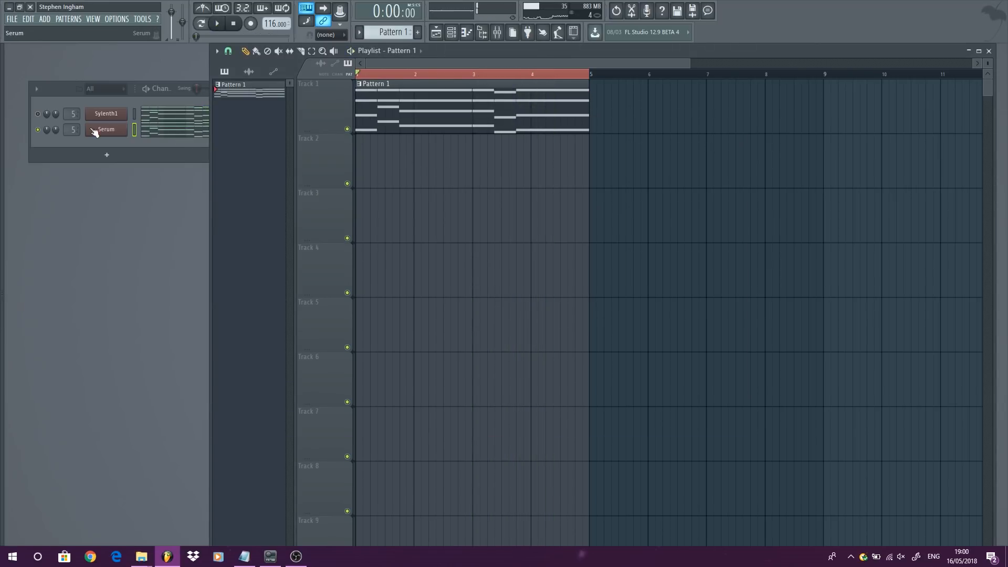
Reopen dblue Glitch v1.3 on mixer Insert 5 and lower its Crusher amount to about 6.76
{"action": "left_click", "coordinate": [93, 19]}
{"action": "left_click", "coordinate": [112, 71]}
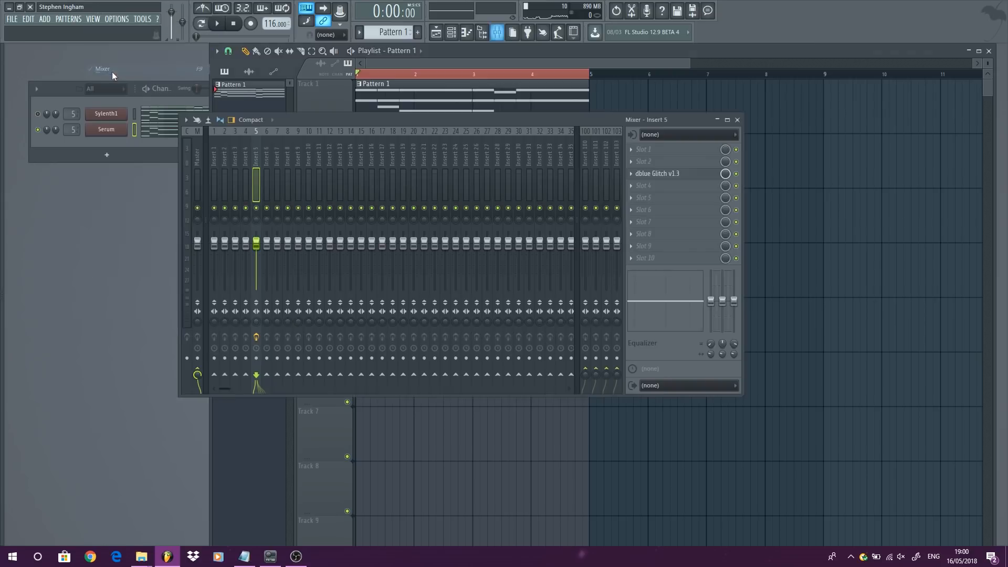
{"action": "left_click", "coordinate": [690, 174]}
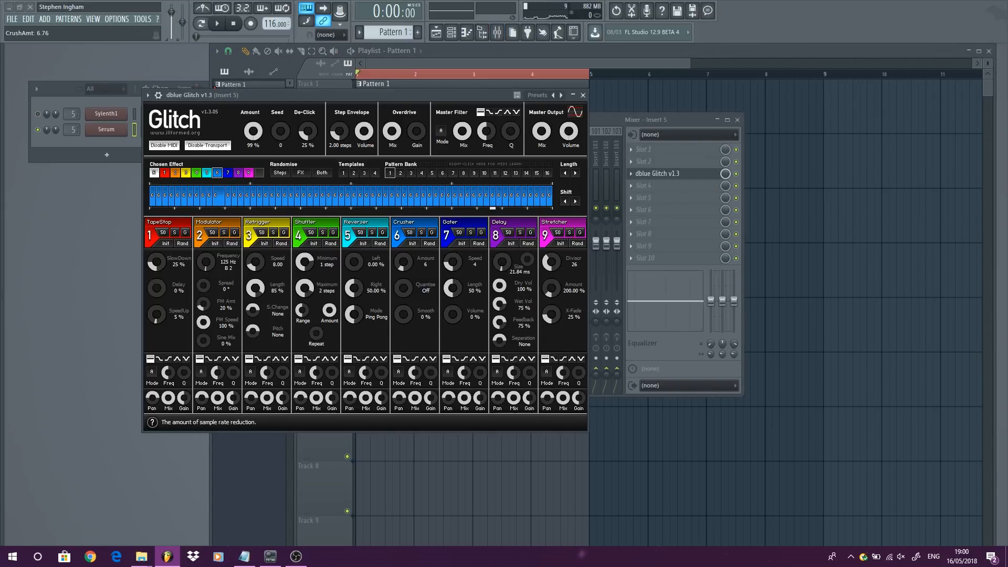
Lower Glitch's Crusher amount to about 4.98 while the chords play, then stop playback and close the plugin
{"action": "left_click", "coordinate": [218, 24]}
{"action": "mouse_move", "coordinate": [403, 314]}
{"action": "left_mouse_down"}
{"action": "mouse_move", "coordinate": [403, 283]}
{"action": "mouse_move", "coordinate": [403, 315]}
{"action": "left_mouse_up"}
{"action": "left_click_drag", "start_coordinate": [404, 263], "coordinate": [402, 269]}
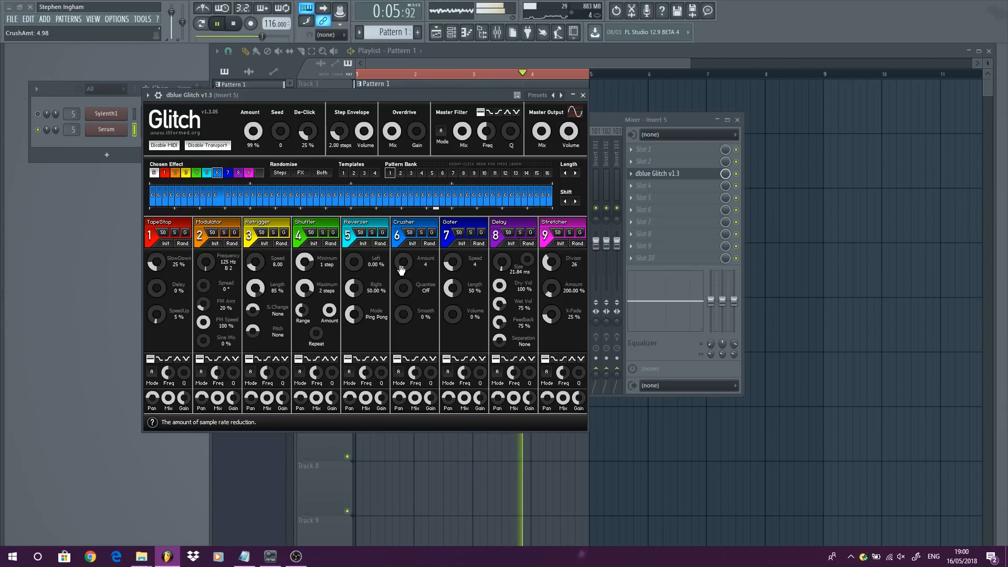
{"action": "left_click", "coordinate": [583, 95]}
{"action": "key", "text": "space"}
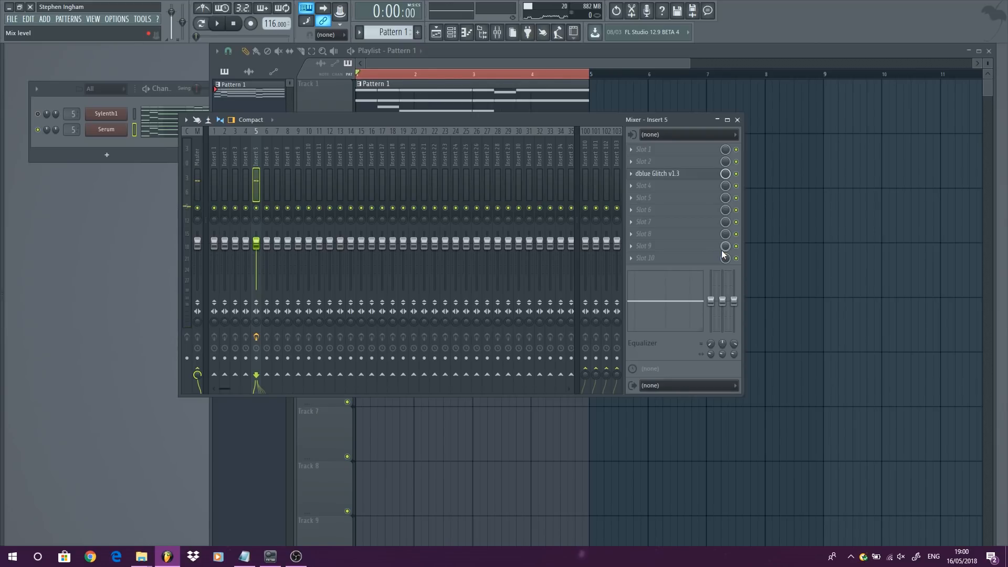
Load Fruity Flanger into effect slot 5 of mixer Insert 5, audition it on the chords, and bypass it
{"action": "left_click", "coordinate": [660, 198]}
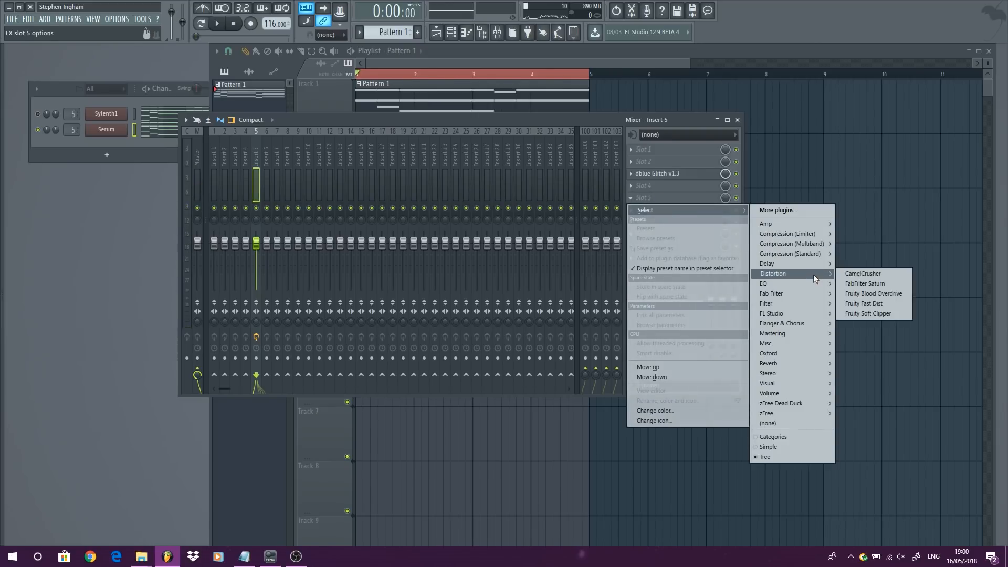
{"action": "mouse_move", "coordinate": [817, 325]}
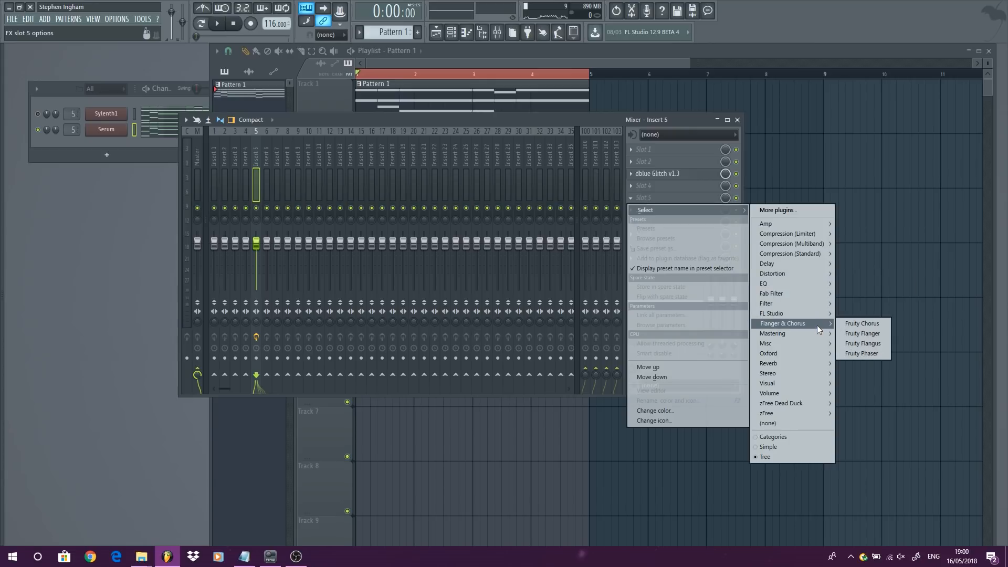
{"action": "left_click", "coordinate": [857, 332]}
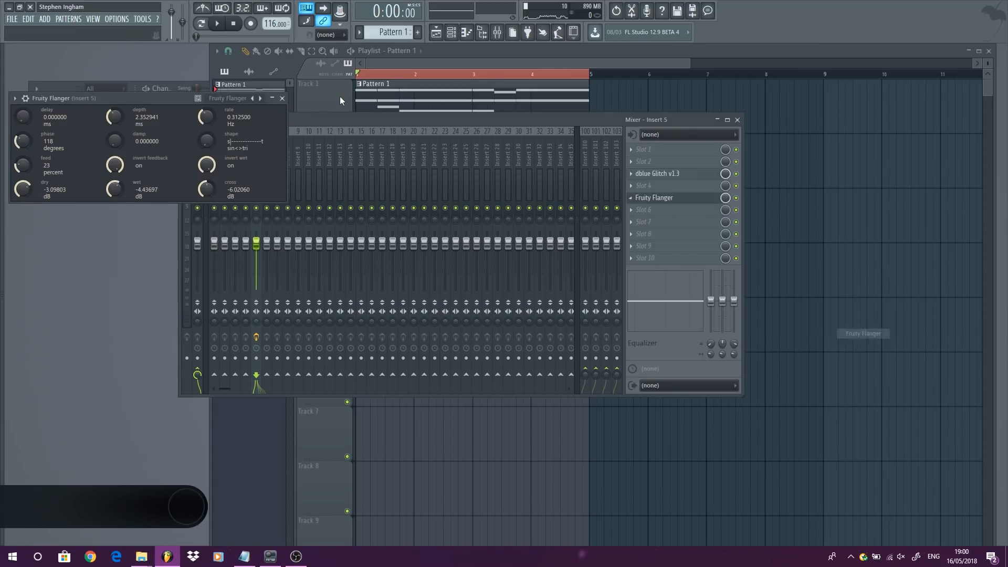
{"action": "left_click_drag", "start_coordinate": [158, 96], "coordinate": [341, 184]}
{"action": "key", "text": "space"}
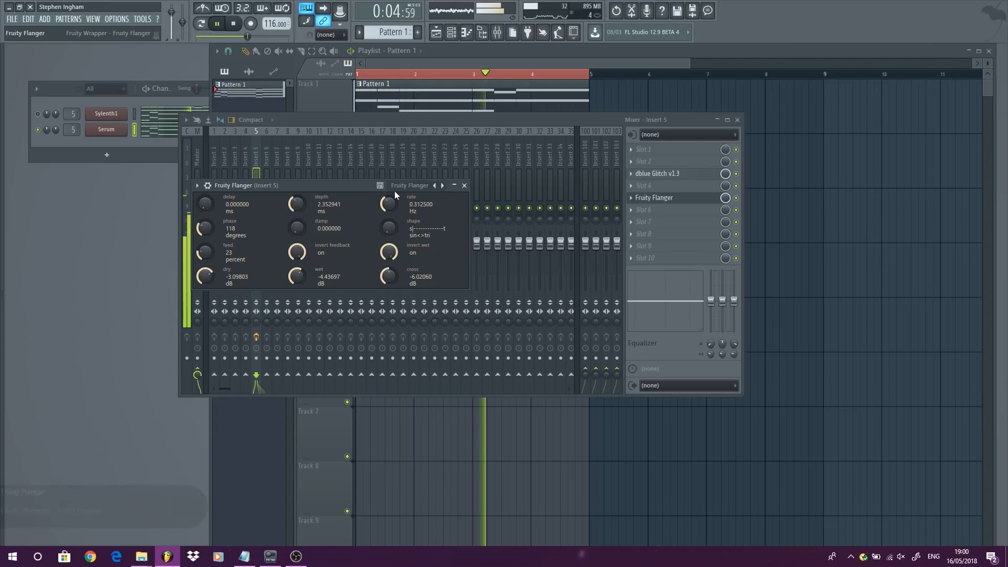
{"action": "left_click", "coordinate": [464, 185]}
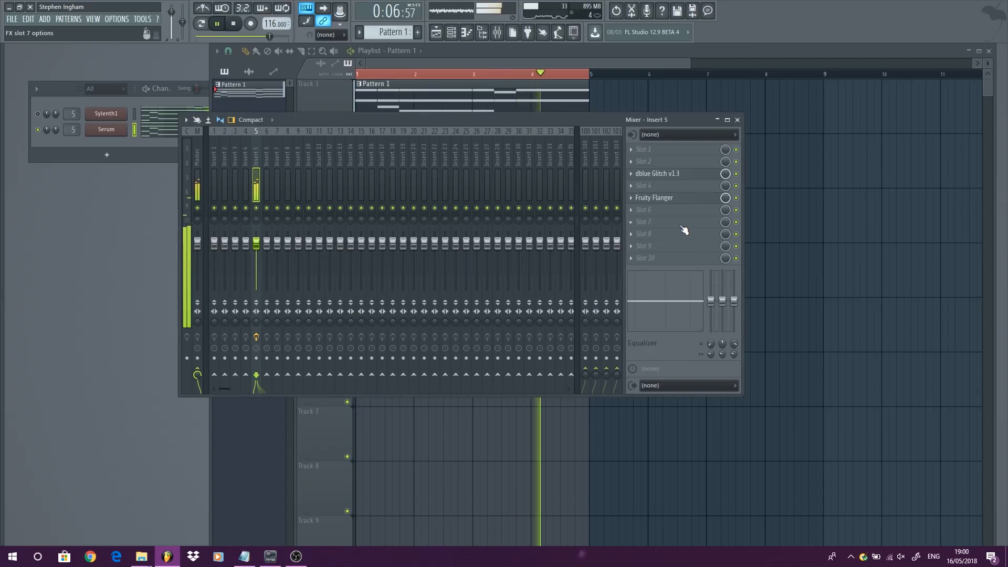
{"action": "key", "text": "space"}
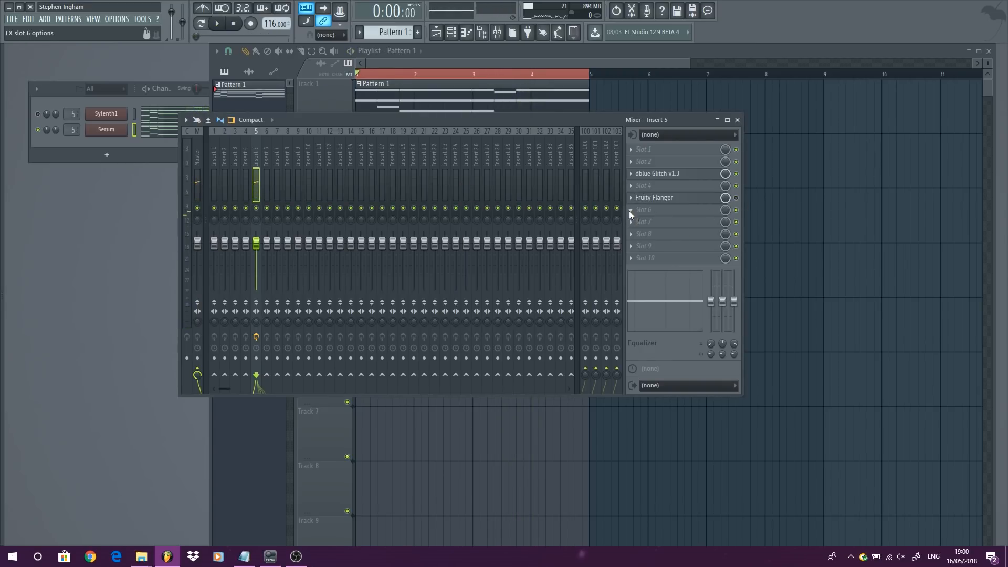
Load Fruity Phaser into effect slot 6 of Insert 5 and play the chords through it with the mixer closed
{"action": "left_click", "coordinate": [630, 211]}
{"action": "mouse_move", "coordinate": [808, 338]}
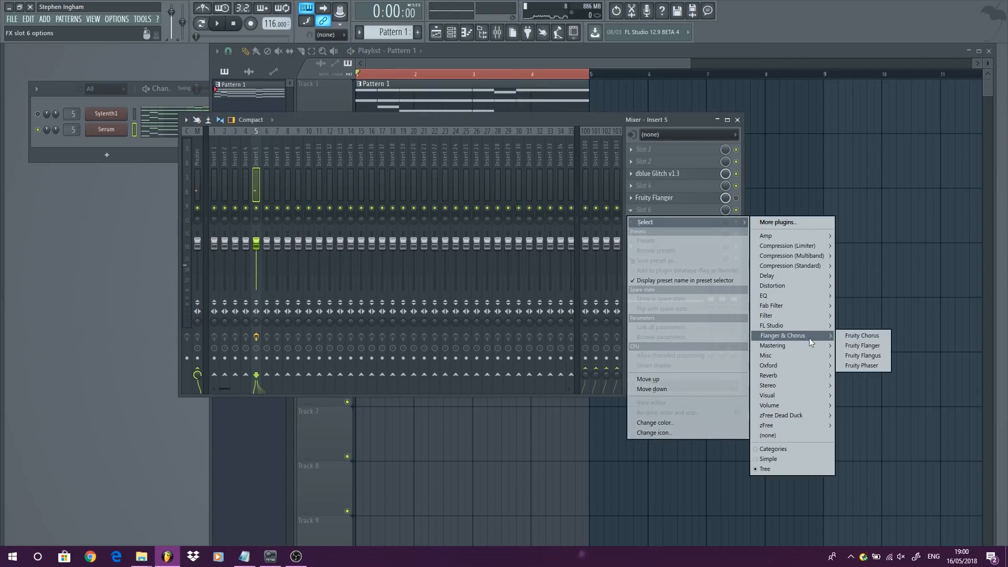
{"action": "left_click", "coordinate": [862, 366]}
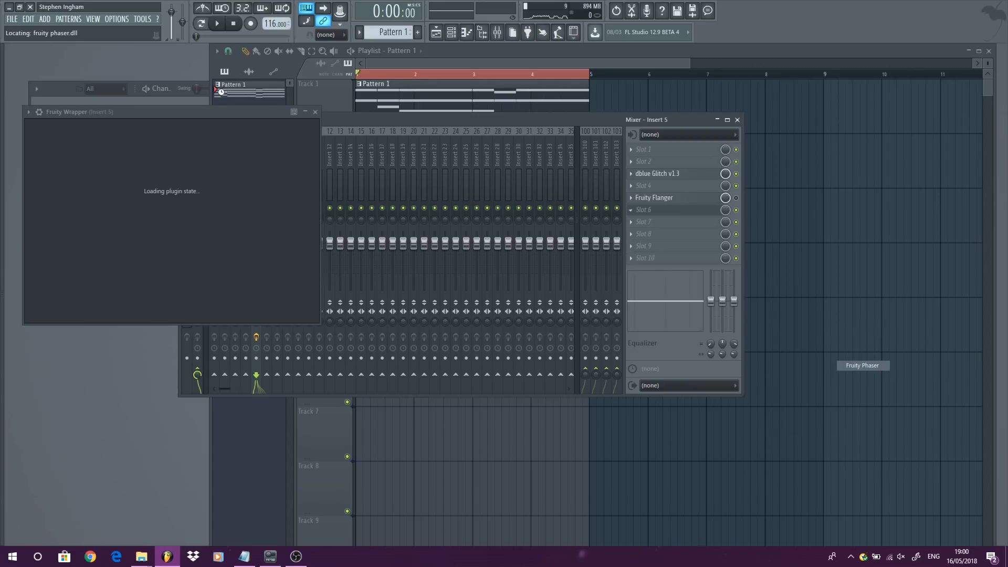
{"action": "key", "text": "space"}
{"action": "left_click_drag", "start_coordinate": [166, 111], "coordinate": [427, 237]}
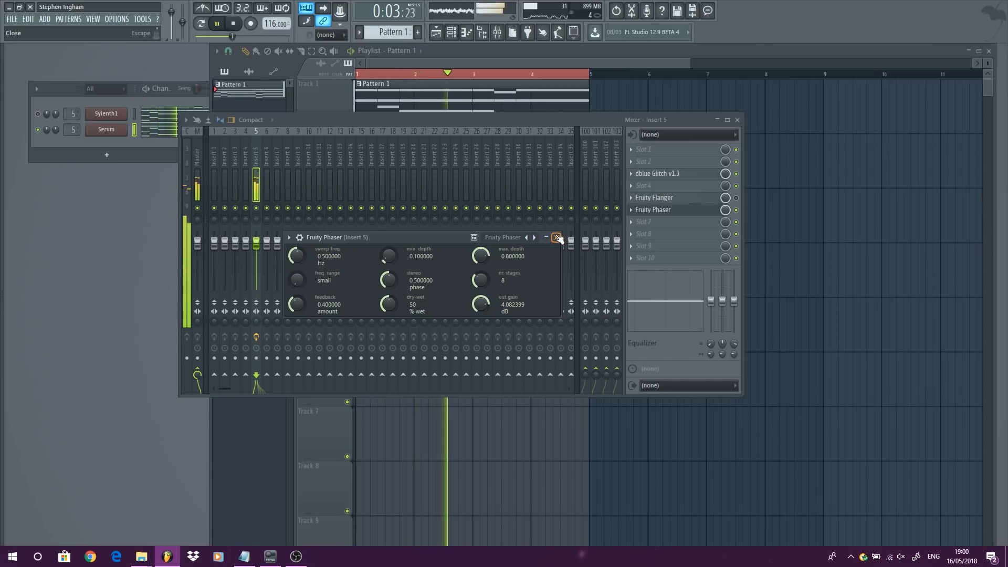
{"action": "left_click", "coordinate": [737, 120]}
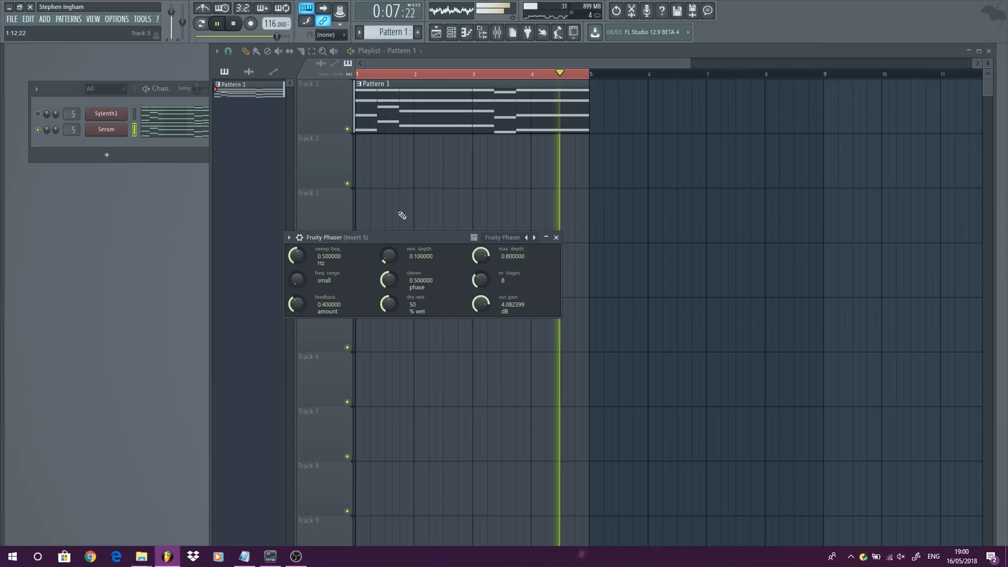
Set the Fruity Phaser's dry-wet to 86% wet and its stereo phase to about 0.82, then close it and stop playback
{"action": "mouse_move", "coordinate": [395, 311]}
{"action": "left_mouse_down"}
{"action": "mouse_move", "coordinate": [395, 290]}
{"action": "mouse_move", "coordinate": [387, 309]}
{"action": "left_mouse_up"}
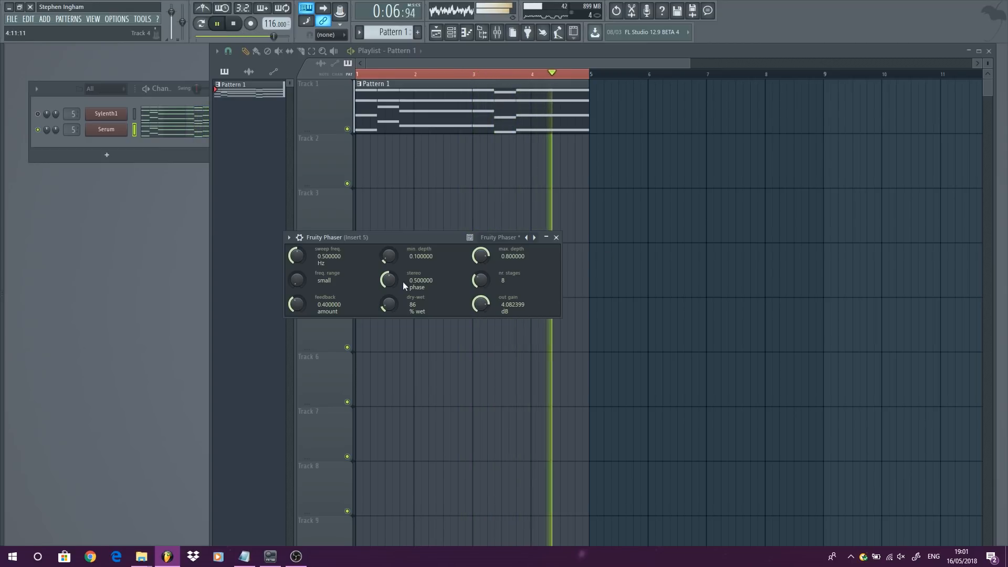
{"action": "mouse_move", "coordinate": [389, 280]}
{"action": "left_mouse_down"}
{"action": "mouse_move", "coordinate": [389, 265]}
{"action": "mouse_move", "coordinate": [390, 286]}
{"action": "left_mouse_up"}
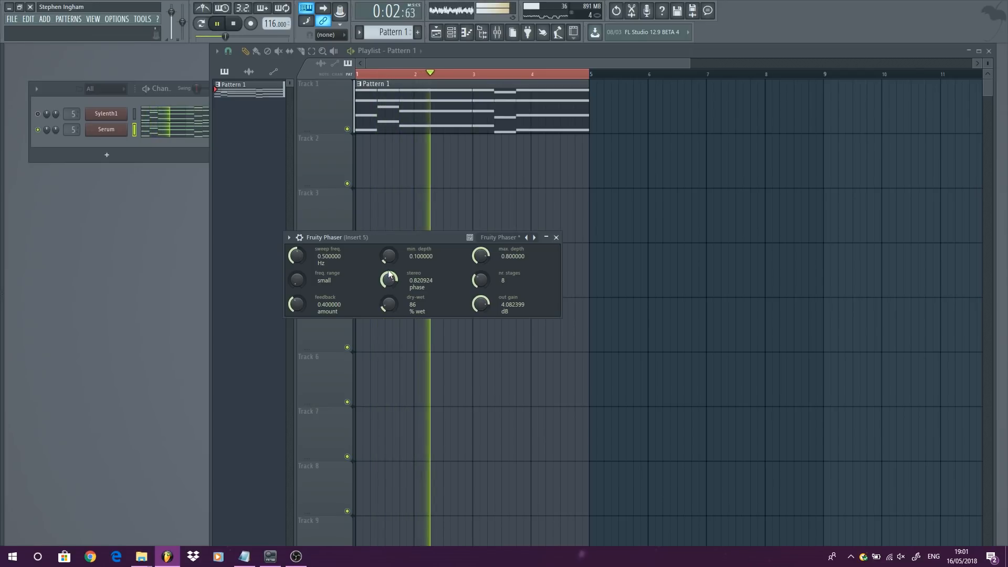
{"action": "left_click", "coordinate": [556, 238]}
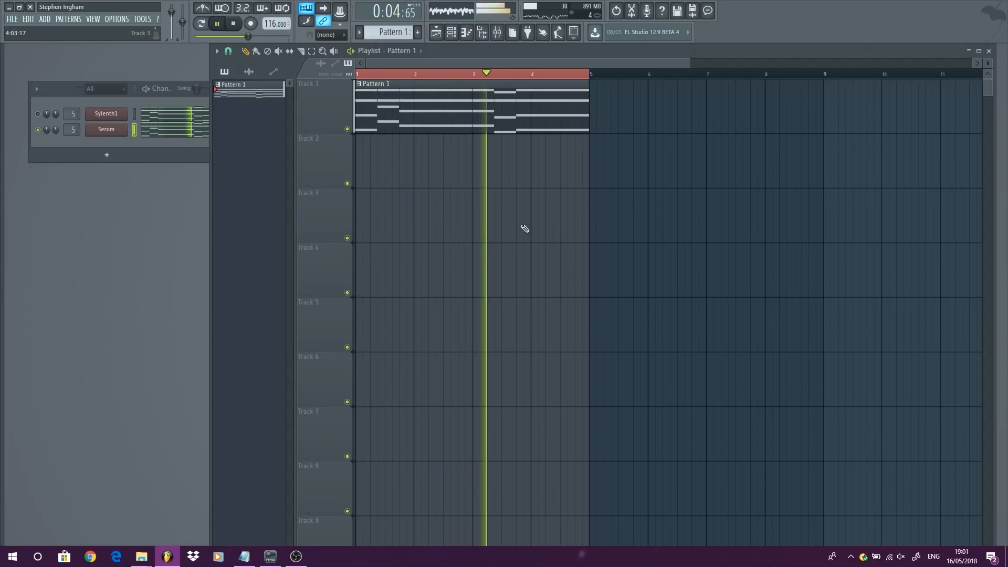
{"action": "scroll", "coordinate": [411, 187], "scroll_direction": "down", "scroll_amount": 2}
{"action": "key", "text": "space"}
Reopen the mixer and load Fruity Filter into effect slot 8 of Insert 5
{"action": "left_click", "coordinate": [93, 20]}
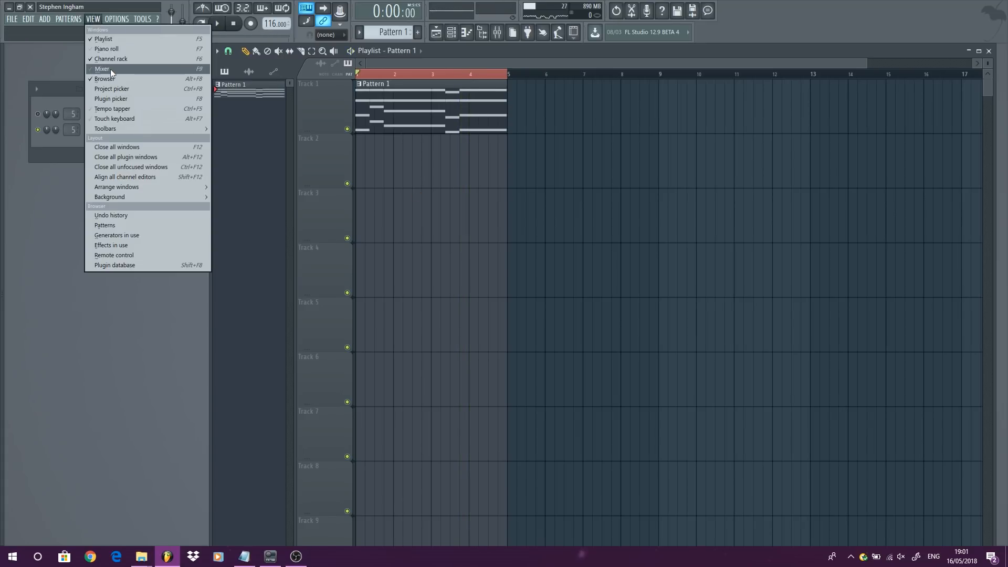
{"action": "left_click", "coordinate": [110, 69]}
{"action": "left_click", "coordinate": [675, 234]}
{"action": "mouse_move", "coordinate": [672, 246]}
{"action": "mouse_move", "coordinate": [811, 333]}
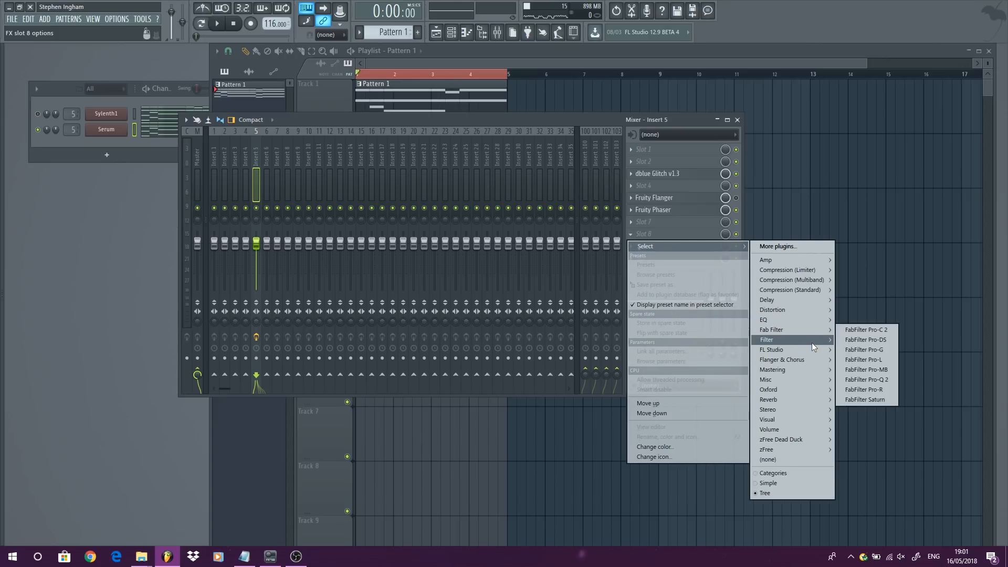
{"action": "left_click", "coordinate": [854, 341]}
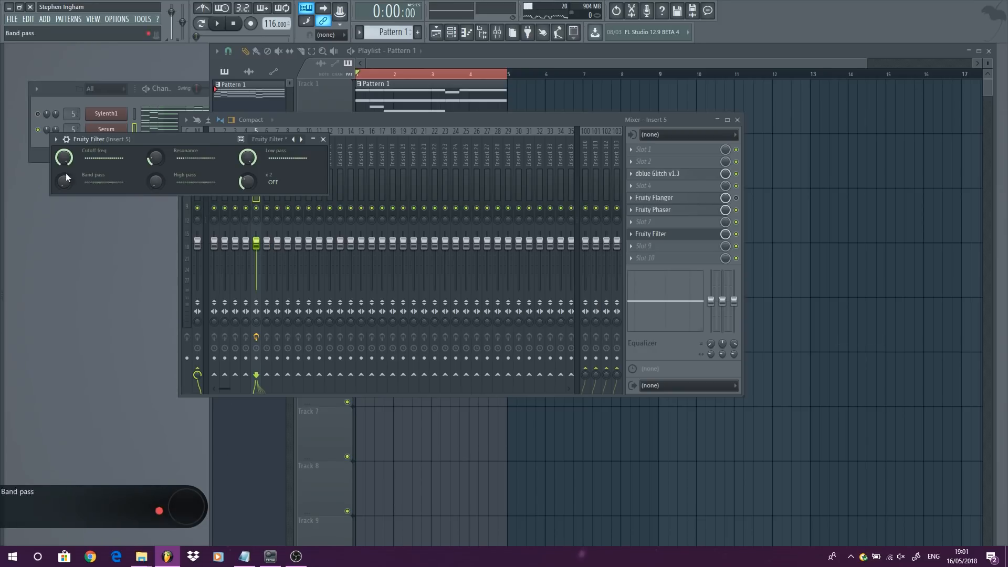
Create an automation clip for the Fruity Filter's cutoff frequency and close the mixer and filter windows
{"action": "right_click", "coordinate": [63, 158]}
{"action": "left_click", "coordinate": [109, 224]}
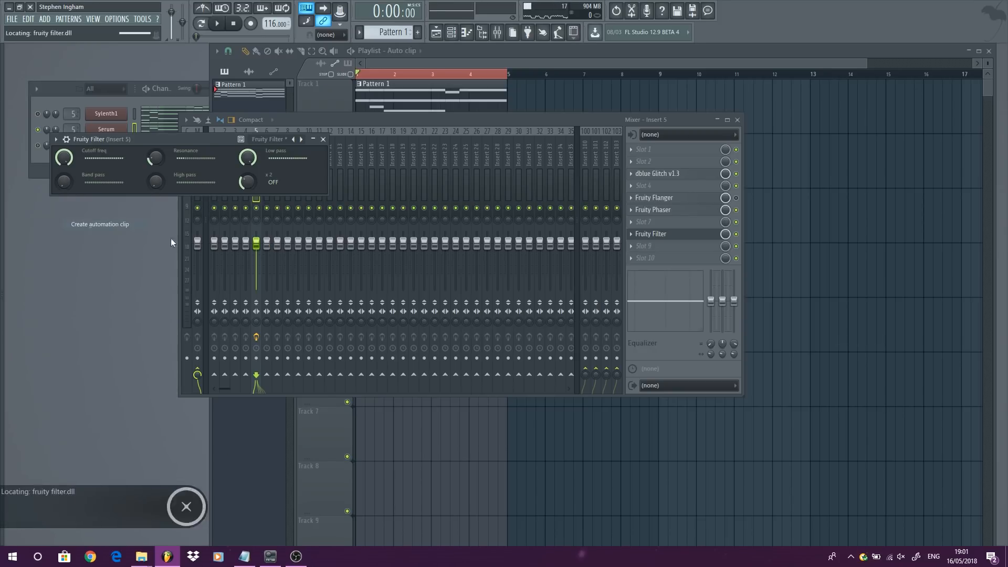
{"action": "left_click", "coordinate": [737, 120]}
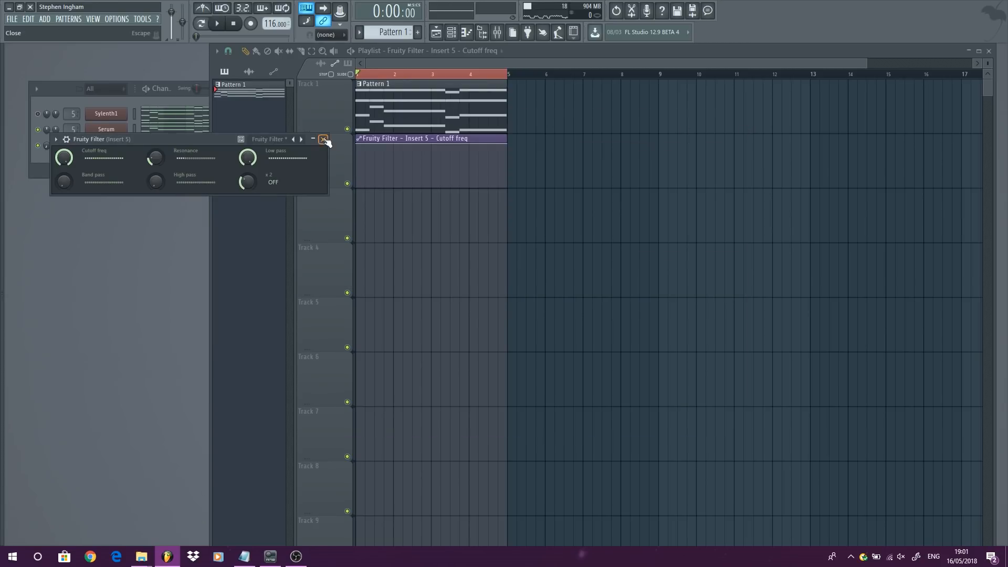
{"action": "left_click", "coordinate": [324, 140]}
Shape the cutoff automation clip into a rising curve that starts low, and copy the Pattern 1 clip to bar 5
{"action": "left_click_drag", "start_coordinate": [359, 147], "coordinate": [355, 180]}
{"action": "key", "text": "space"}
{"action": "left_click_drag", "start_coordinate": [429, 167], "coordinate": [431, 175]}
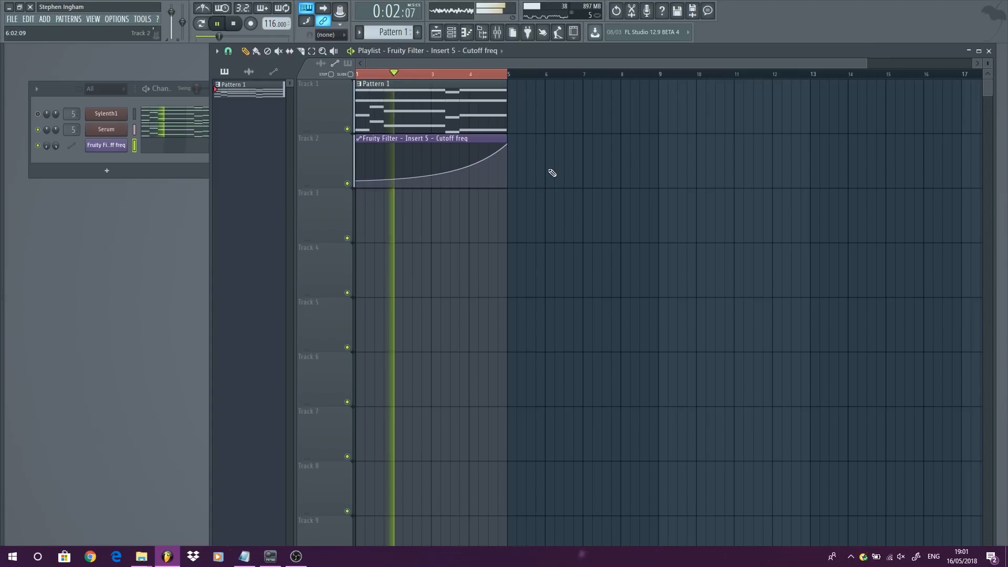
{"action": "left_click_drag", "start_coordinate": [436, 111], "coordinate": [535, 119]}
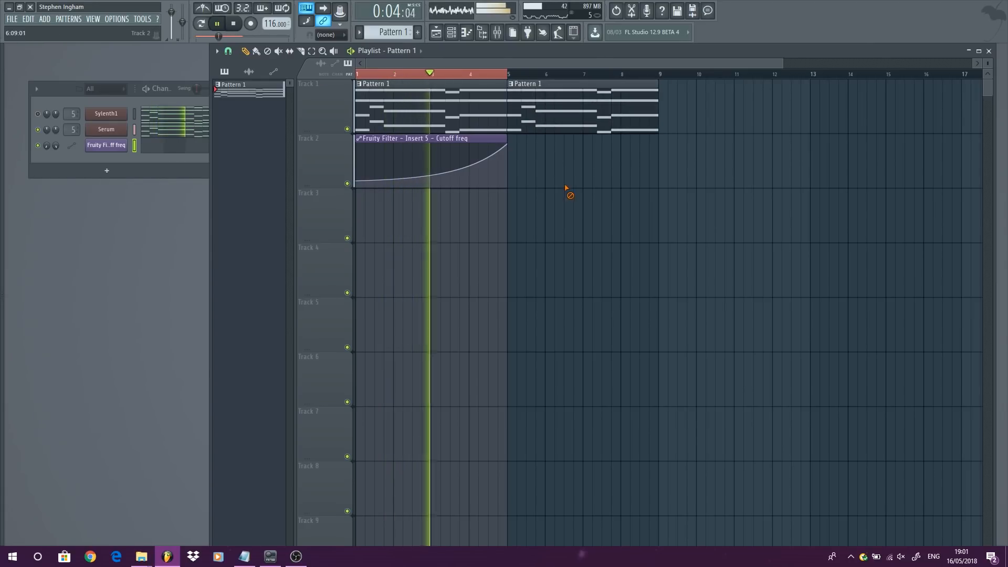
{"action": "key", "text": "space"}
Examine Serum's chord notes in the piano roll and return to the playlist
{"action": "right_click", "coordinate": [117, 130]}
{"action": "left_click", "coordinate": [150, 136]}
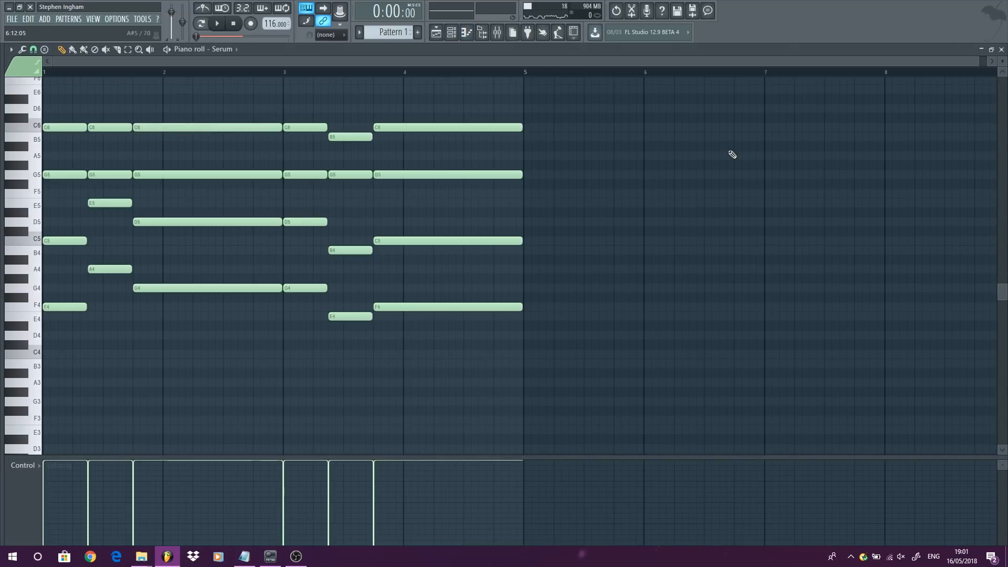
{"action": "left_click", "coordinate": [991, 51]}
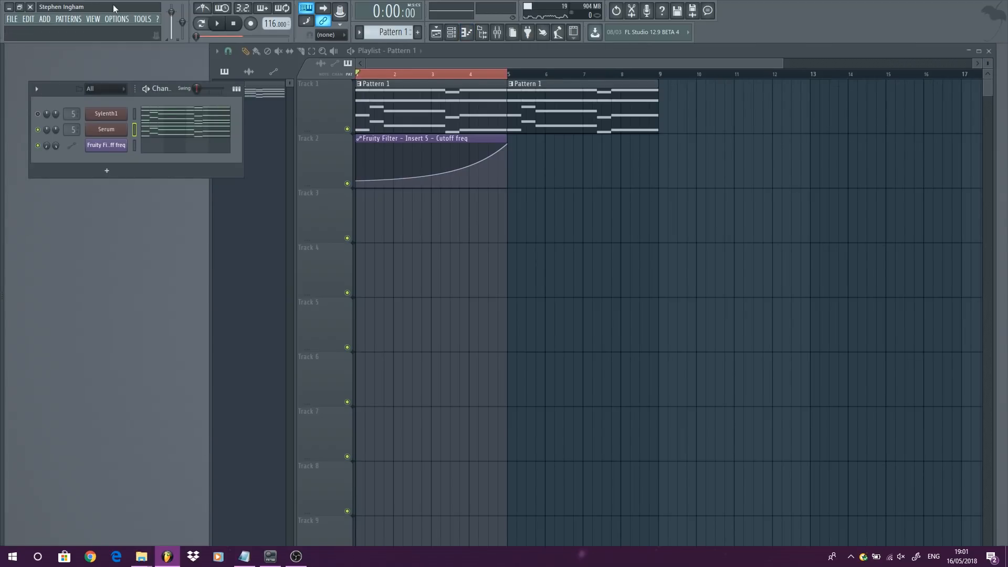
Add a new Sampler channel to the project
{"action": "left_click", "coordinate": [53, 19]}
{"action": "mouse_move", "coordinate": [92, 51]}
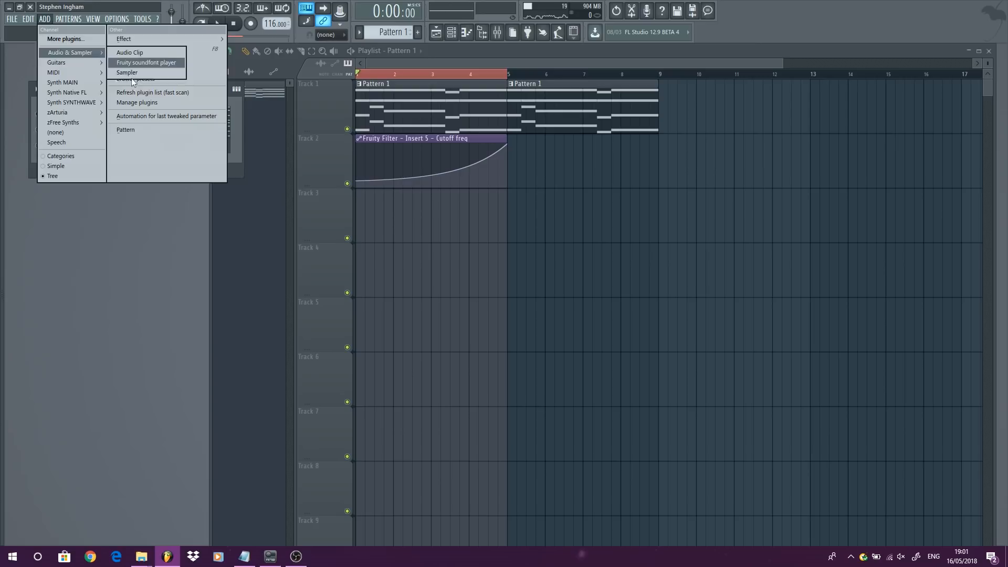
{"action": "left_click", "coordinate": [137, 73]}
Load 8 VRG2 Vintage Disco House 3 G.wav from Vengeance's Rhythm Guitars Vol.2 samples into the Sampler channel
{"action": "left_click", "coordinate": [125, 162]}
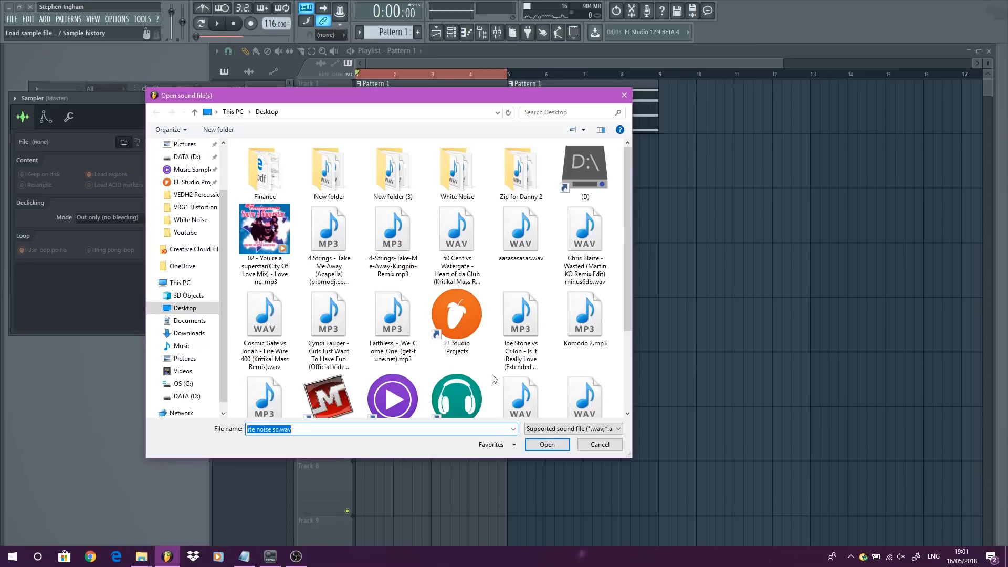
{"action": "left_click", "coordinate": [503, 444]}
{"action": "left_click", "coordinate": [506, 470]}
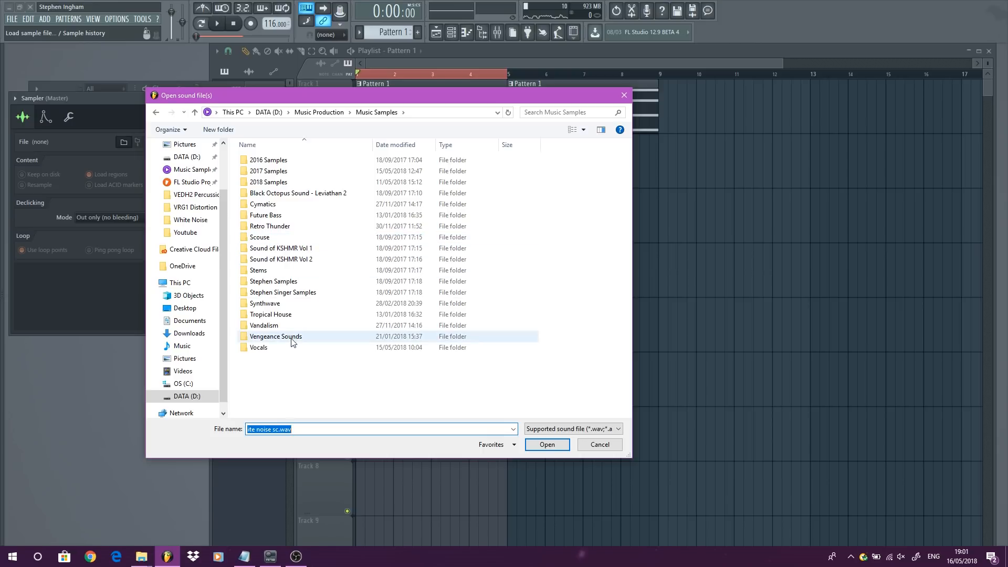
{"action": "double_click", "coordinate": [293, 338]}
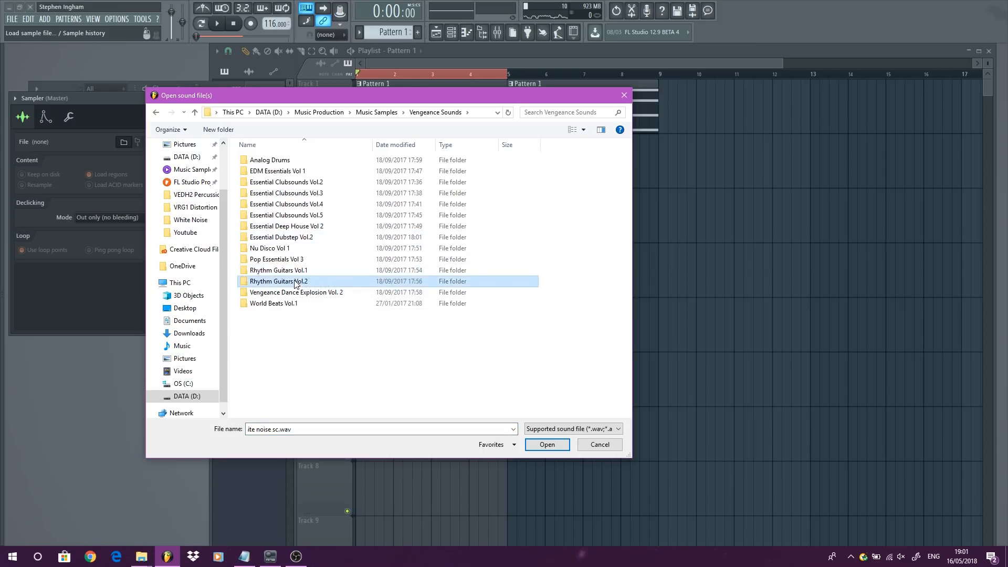
{"action": "double_click", "coordinate": [278, 281]}
{"action": "scroll", "coordinate": [357, 199], "scroll_direction": "down", "scroll_amount": 7}
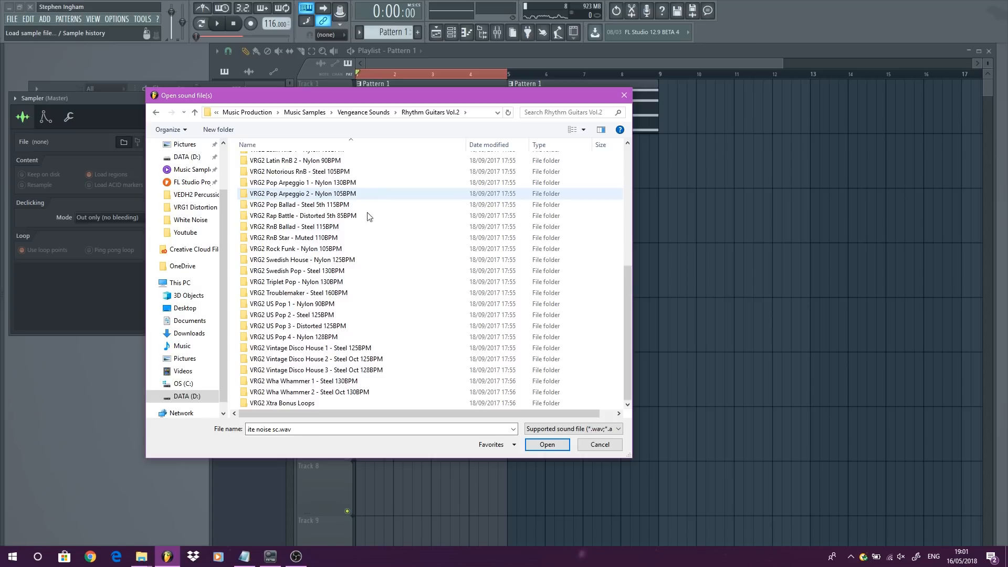
{"action": "double_click", "coordinate": [325, 370]}
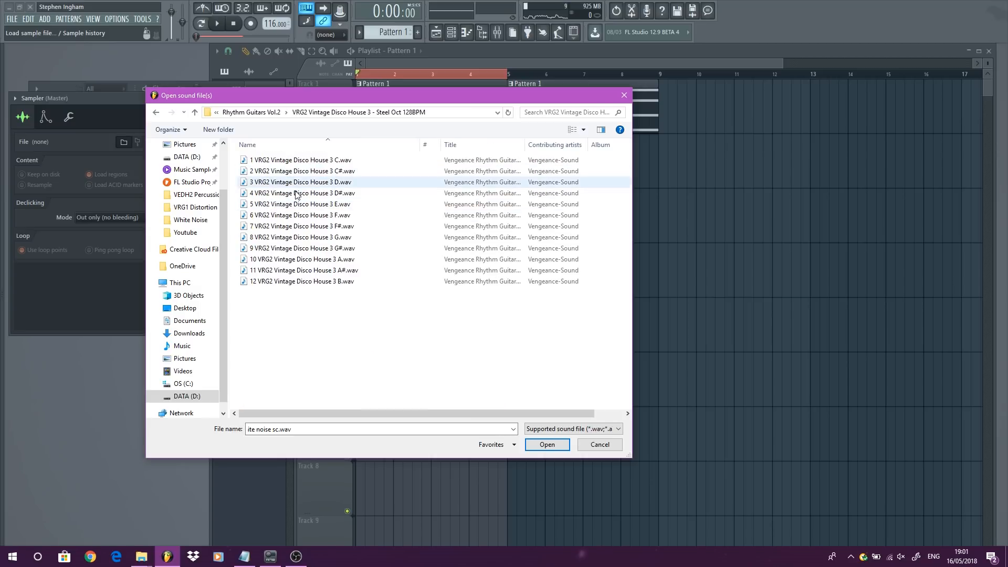
{"action": "left_click", "coordinate": [303, 163]}
{"action": "double_click", "coordinate": [309, 237]}
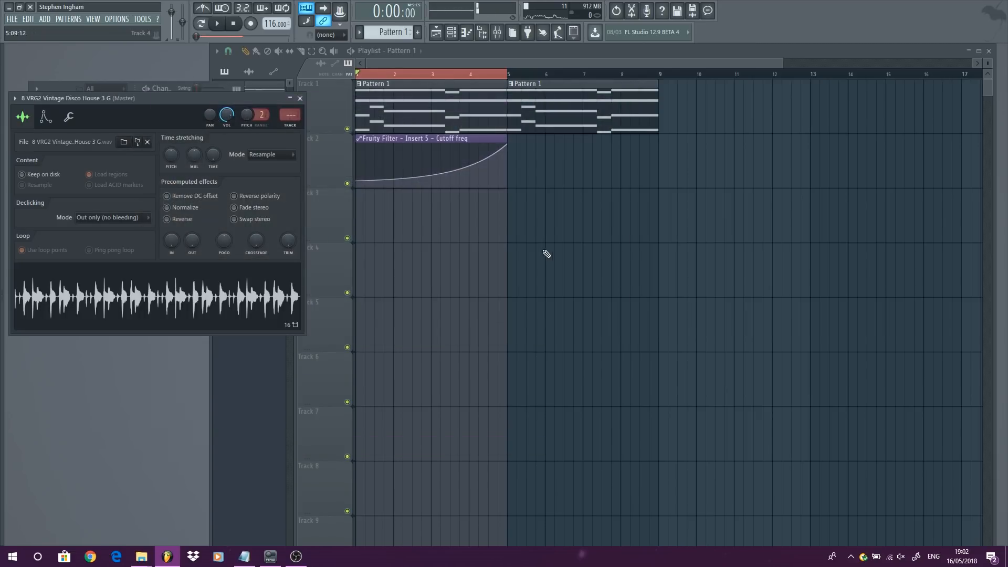
{"action": "left_click", "coordinate": [358, 197]}
{"action": "right_click", "coordinate": [399, 212]}
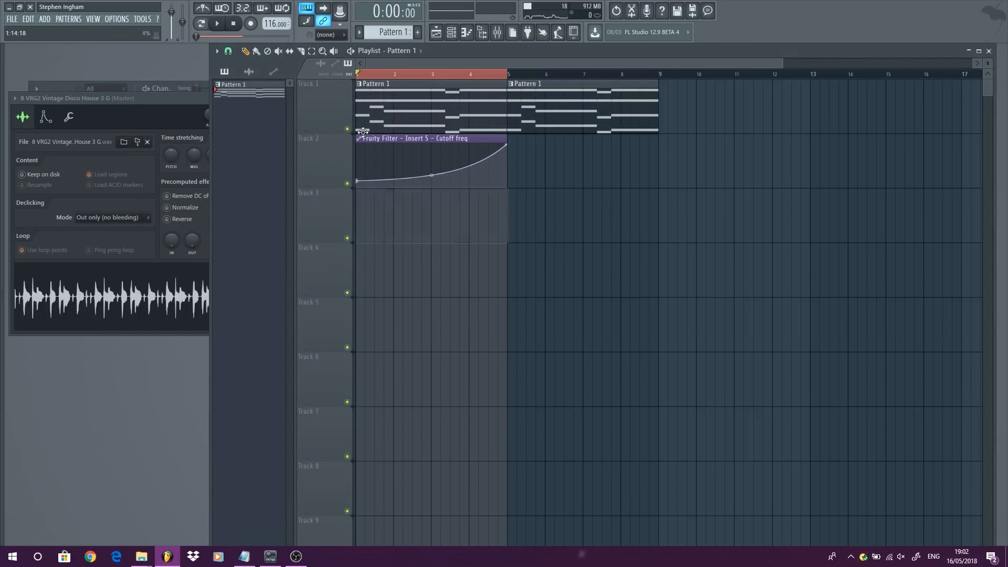
{"action": "left_click", "coordinate": [389, 51]}
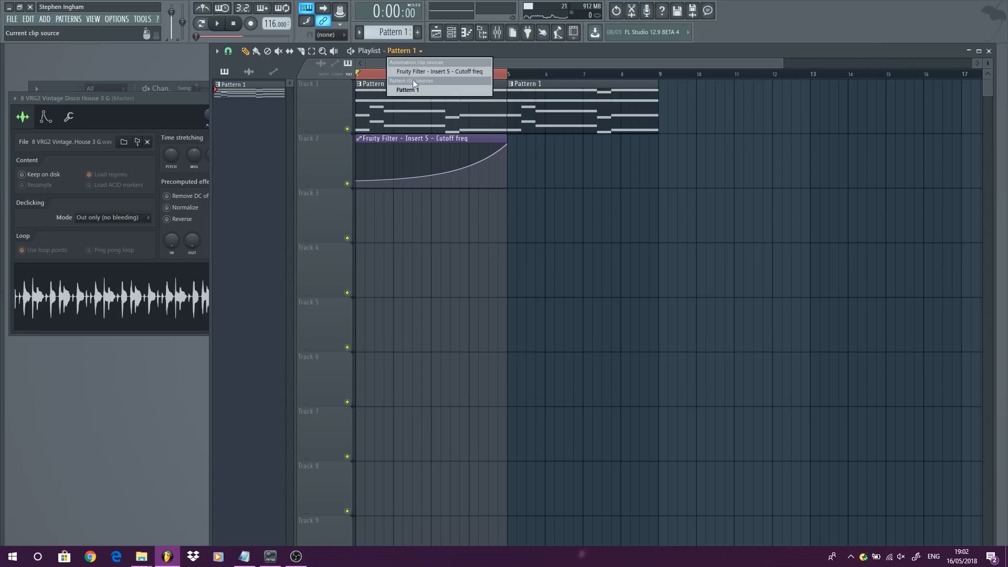
Close the guitar sample's channel window and replace its Sampler channel with an Audio Clip
{"action": "left_click", "coordinate": [180, 98]}
{"action": "left_click", "coordinate": [300, 98]}
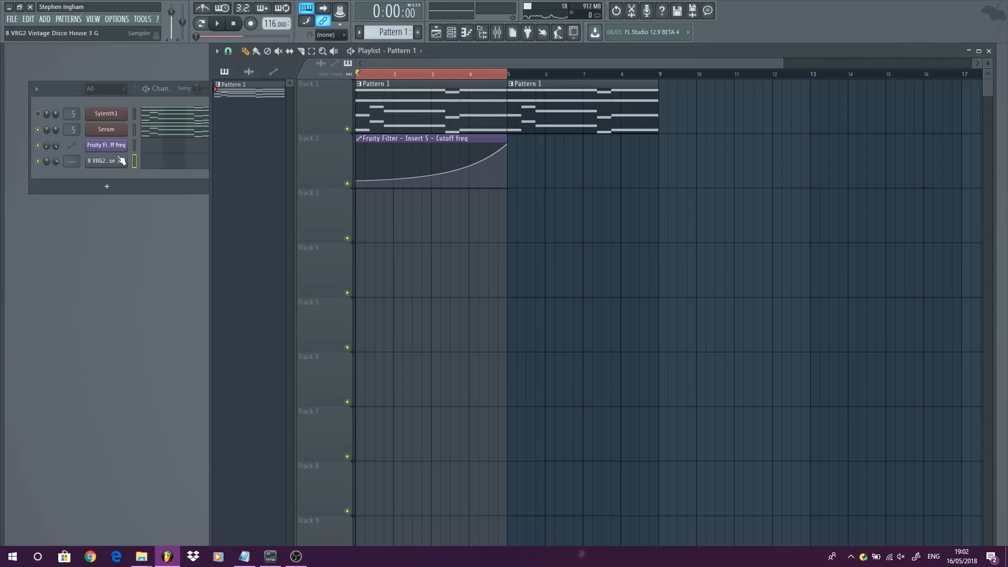
{"action": "right_click", "coordinate": [121, 161]}
{"action": "mouse_move", "coordinate": [198, 240]}
{"action": "mouse_move", "coordinate": [266, 269]}
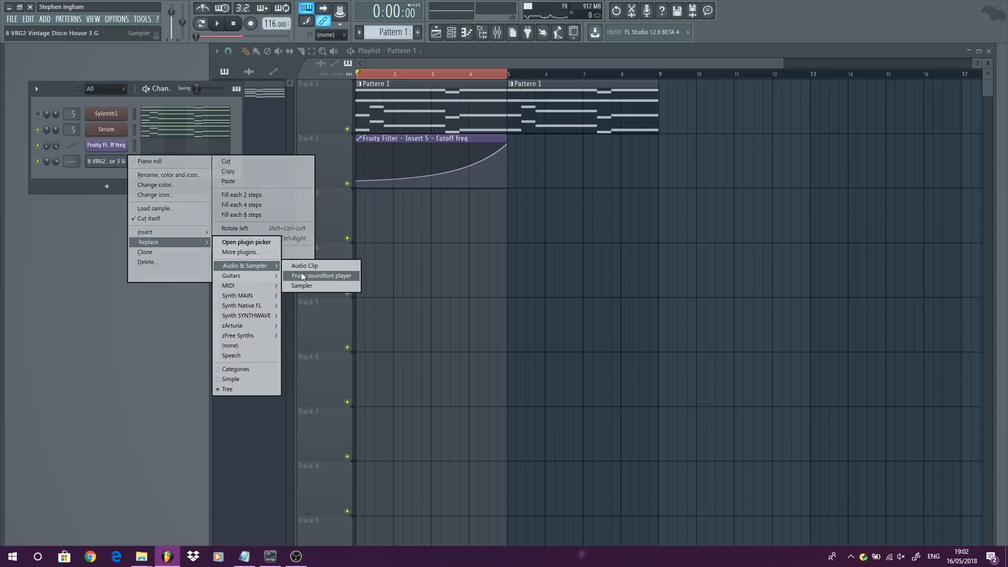
{"action": "left_click", "coordinate": [301, 267]}
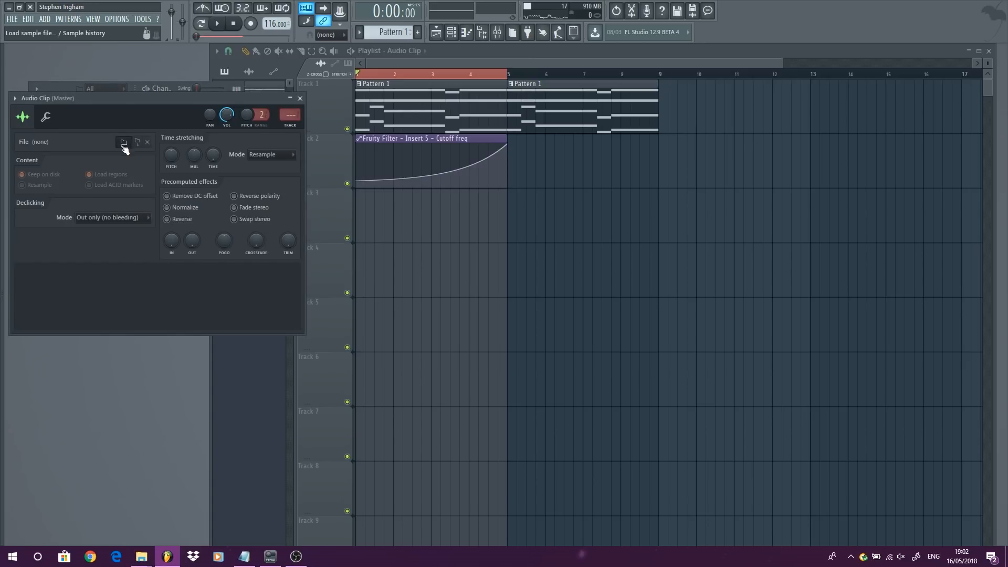
Load 8 VRG2 Vintage Disco House 3 G.wav into the audio clip channel and place it at bar 1 on Track 3
{"action": "left_click", "coordinate": [124, 142]}
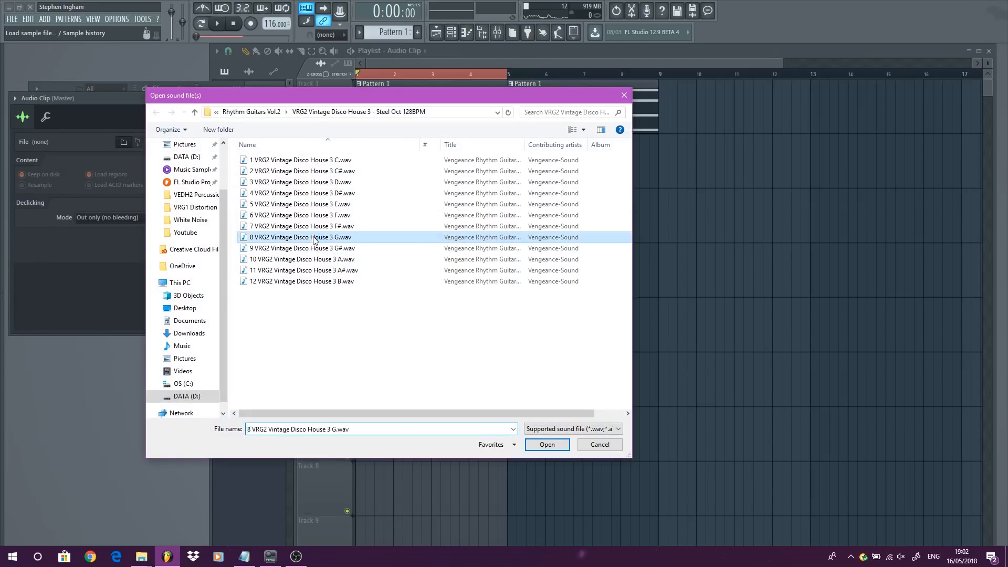
{"action": "double_click", "coordinate": [315, 237]}
{"action": "left_click", "coordinate": [360, 213]}
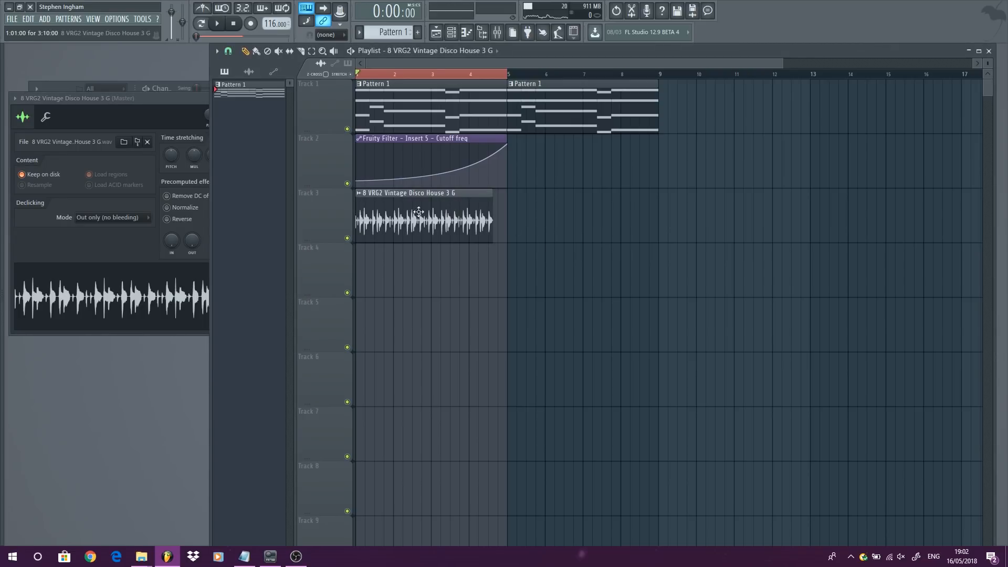
Time-stretch the guitar clip to 4 bars in Auto mode and lower its channel volume
{"action": "left_click", "coordinate": [133, 98]}
{"action": "right_click", "coordinate": [213, 158]}
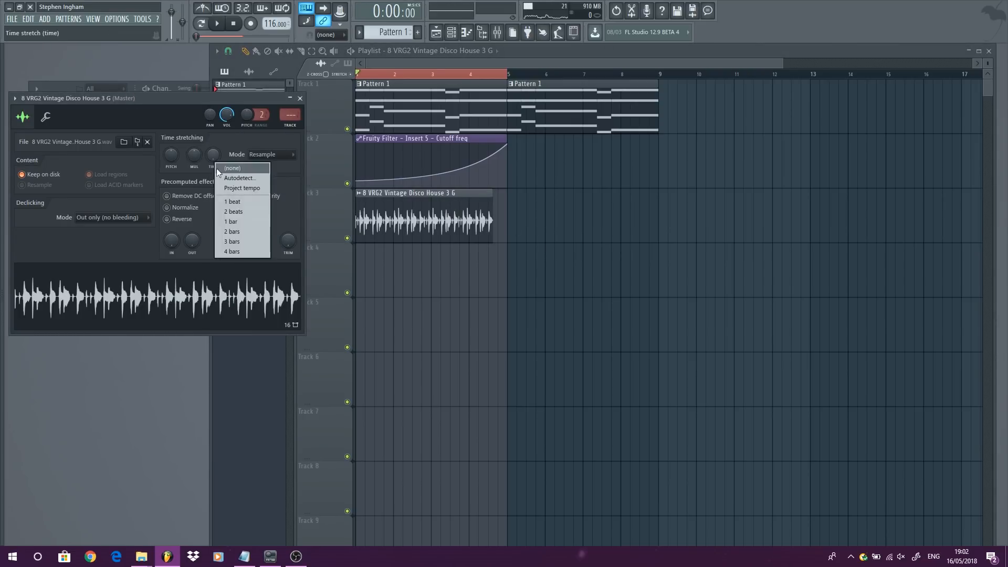
{"action": "left_click", "coordinate": [248, 259]}
{"action": "right_click", "coordinate": [169, 153]}
{"action": "left_click", "coordinate": [188, 161]}
{"action": "left_click_drag", "start_coordinate": [226, 114], "coordinate": [227, 132]}
Place a second guitar clip at bar 5 on Track 3 and play the arrangement
{"action": "left_click", "coordinate": [523, 218]}
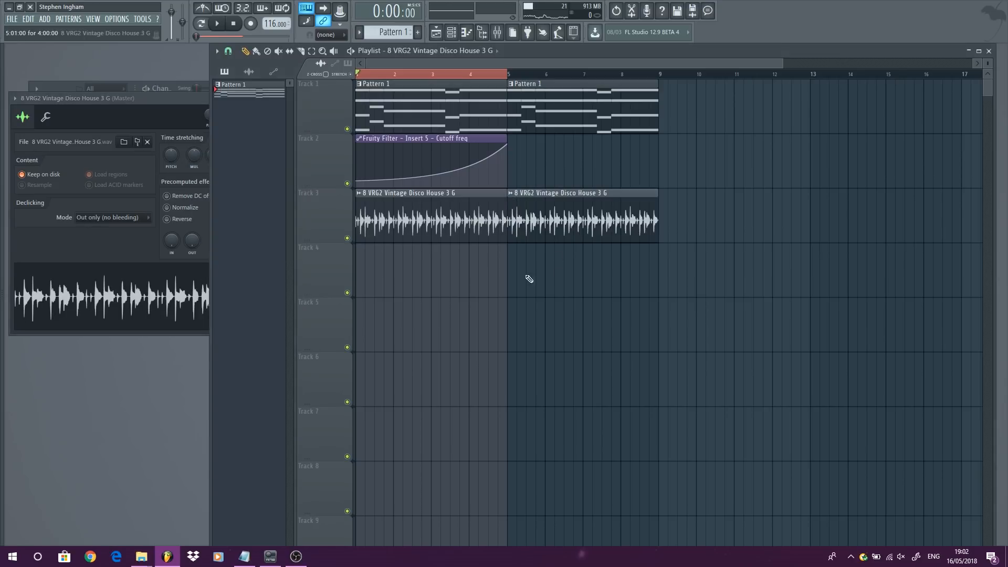
{"action": "key", "text": "space"}
{"action": "left_click_drag", "start_coordinate": [177, 99], "coordinate": [179, 99]}
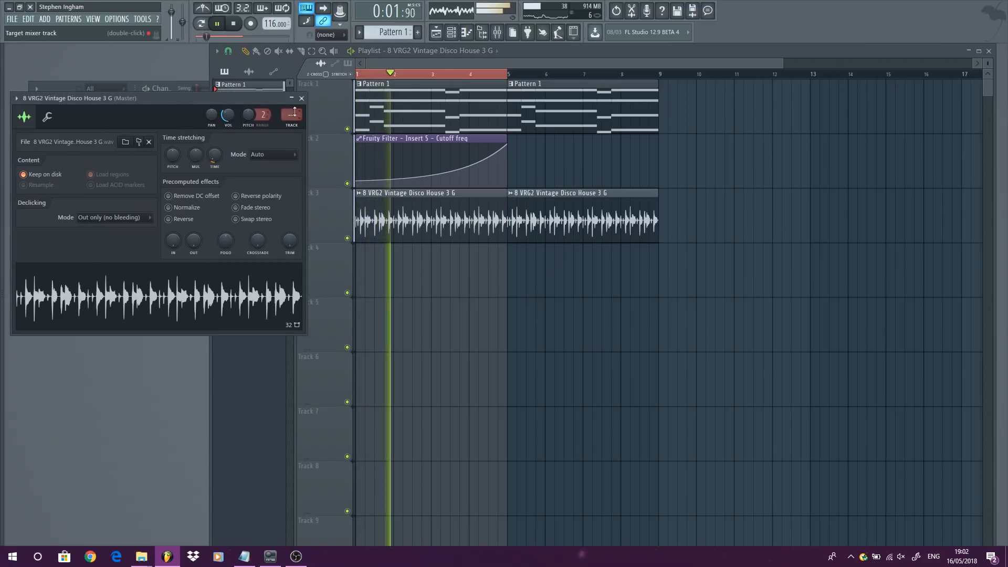
{"action": "left_click", "coordinate": [302, 98]}
{"action": "scroll", "coordinate": [578, 321], "scroll_direction": "down", "scroll_amount": 2}
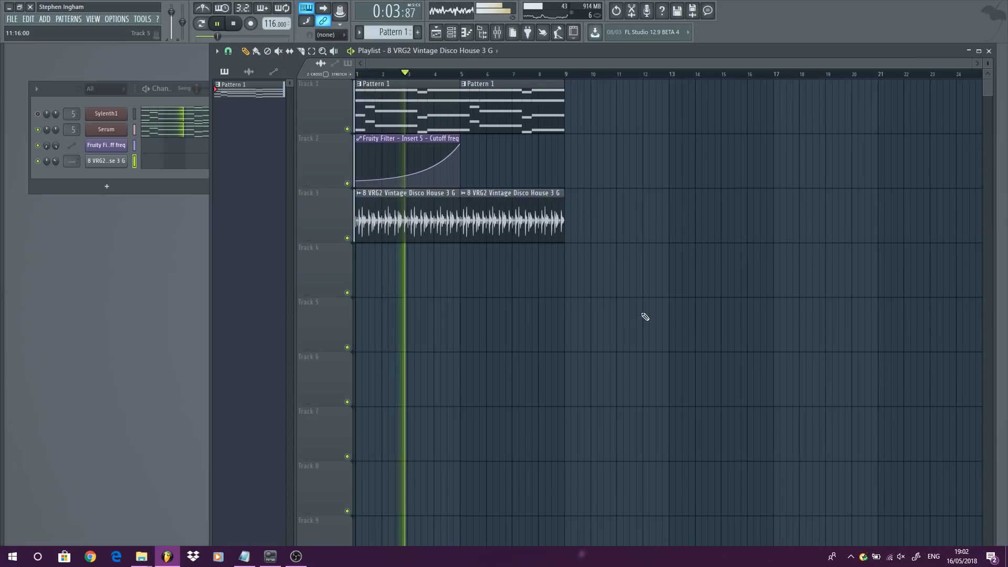
{"action": "scroll", "coordinate": [652, 210], "scroll_direction": "down", "scroll_amount": 1}
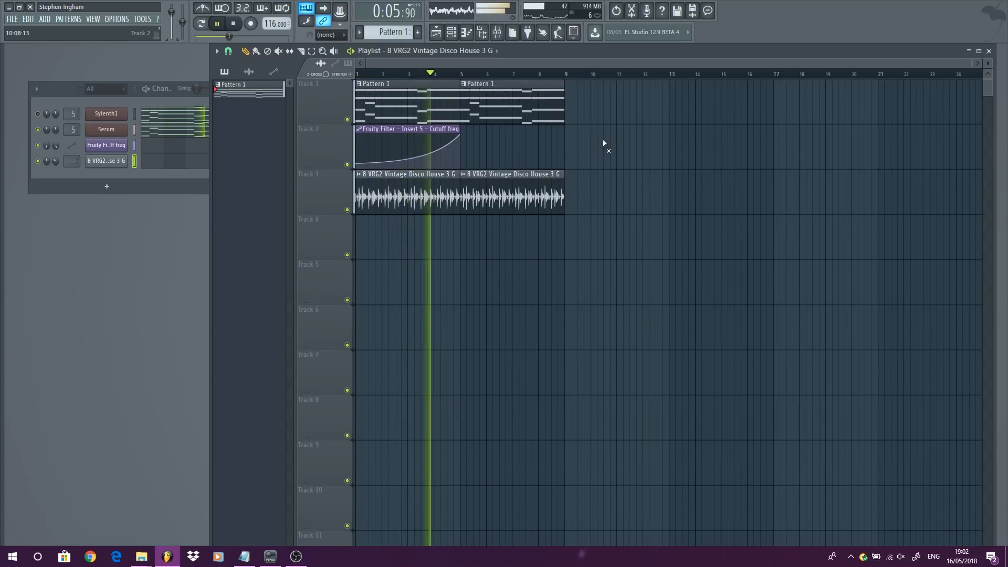
Load FabFilter Pro-Q 2 into slot 7 of mixer Insert 5, just before Fruity Filter
{"action": "double_click", "coordinate": [63, 130]}
{"action": "left_click", "coordinate": [663, 221]}
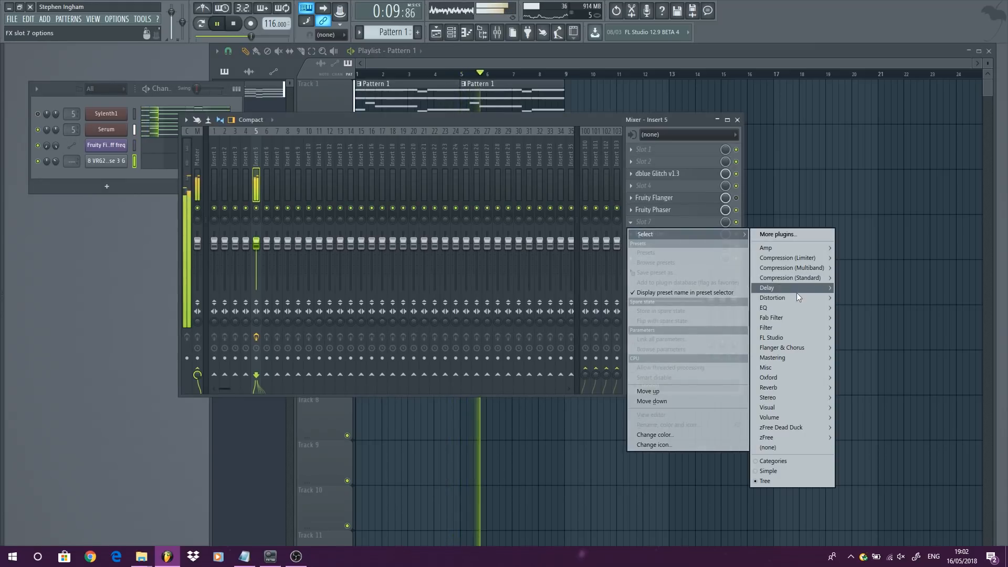
{"action": "mouse_move", "coordinate": [809, 307]}
{"action": "left_click", "coordinate": [857, 310]}
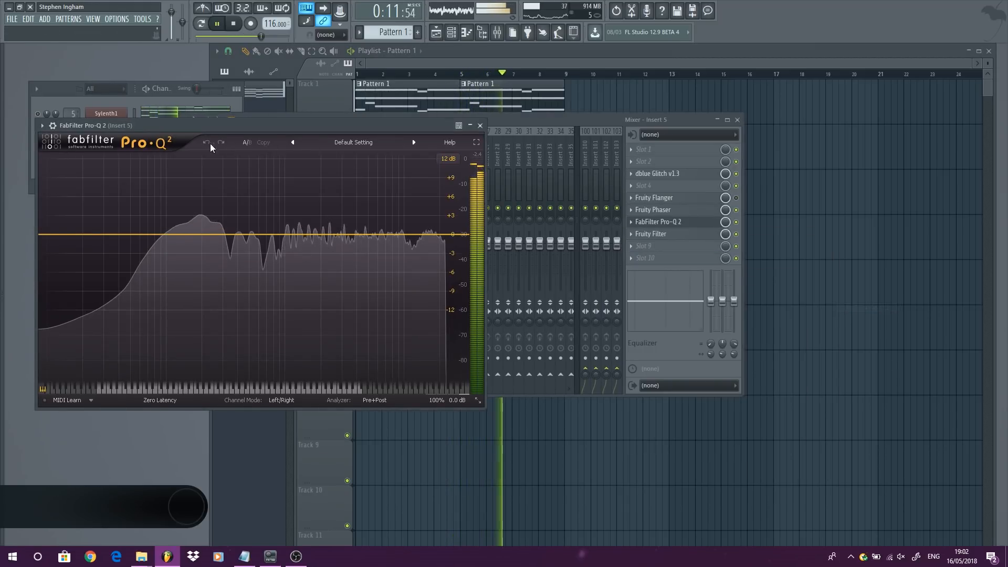
Roll off the lows in Pro-Q 2, dip about 2.25 dB near 200 Hz and boost the upper highs slightly
{"action": "left_click_drag", "start_coordinate": [49, 235], "coordinate": [203, 252]}
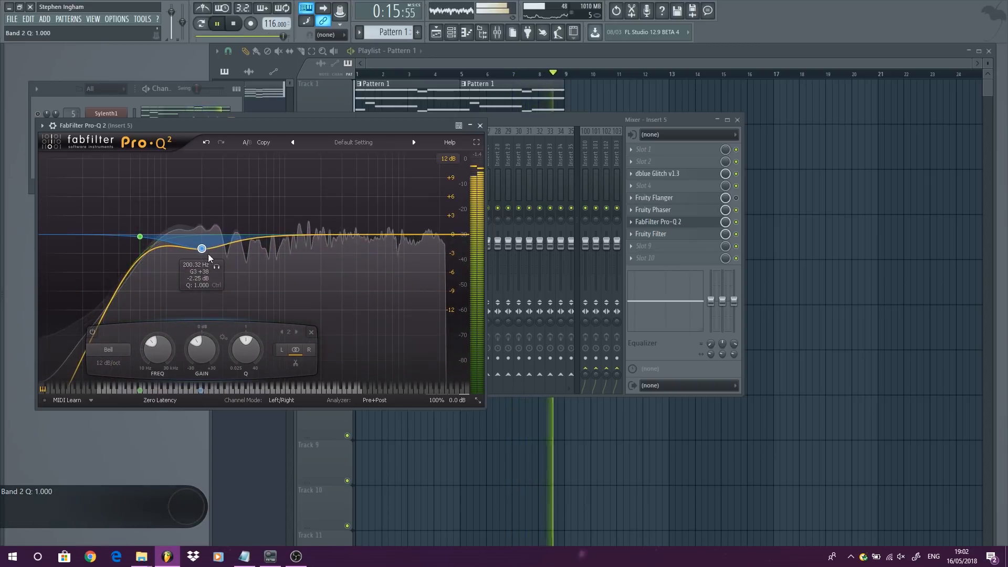
{"action": "left_click_drag", "start_coordinate": [361, 234], "coordinate": [383, 214]}
{"action": "scroll", "coordinate": [382, 224], "scroll_direction": "down", "scroll_amount": 3}
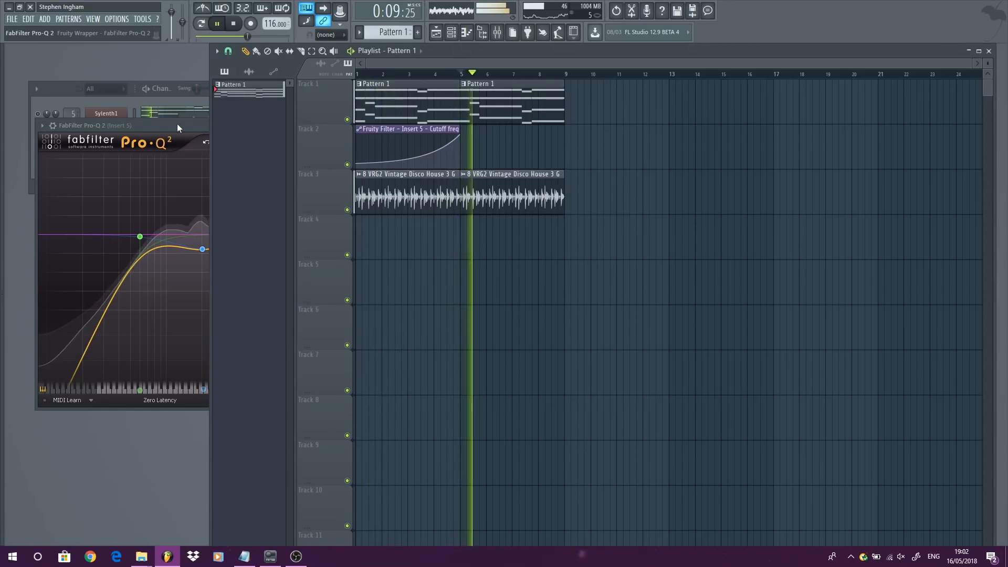
{"action": "left_click_drag", "start_coordinate": [390, 212], "coordinate": [385, 225]}
Boost about 2.5 dB near 1641 Hz, add a high shelf of about 1.9 dB near 18.6 kHz, and listen to the result
{"action": "mouse_move", "coordinate": [315, 233]}
{"action": "left_mouse_down"}
{"action": "mouse_move", "coordinate": [293, 181]}
{"action": "mouse_move", "coordinate": [325, 183]}
{"action": "mouse_move", "coordinate": [319, 222]}
{"action": "left_mouse_up"}
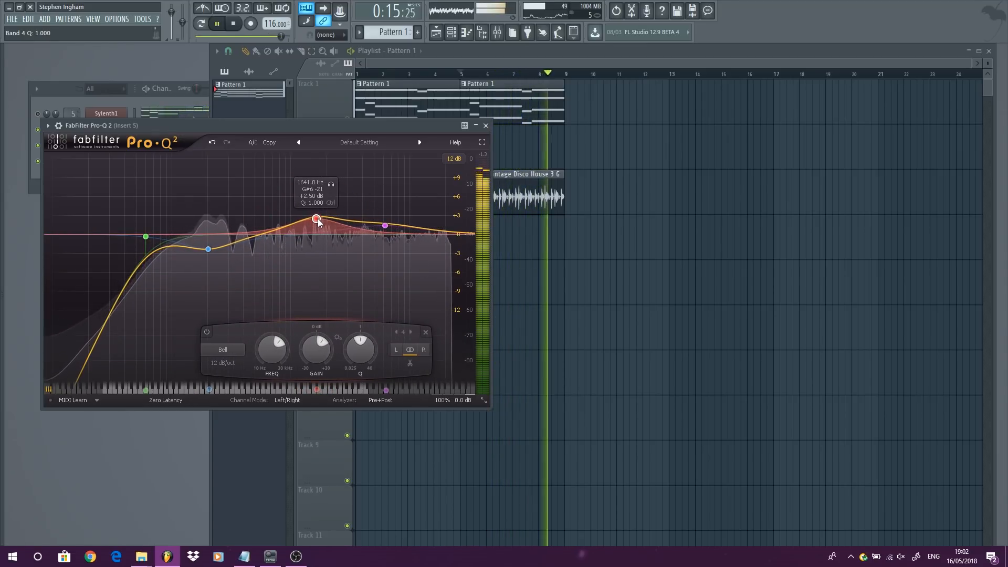
{"action": "left_click", "coordinate": [440, 231]}
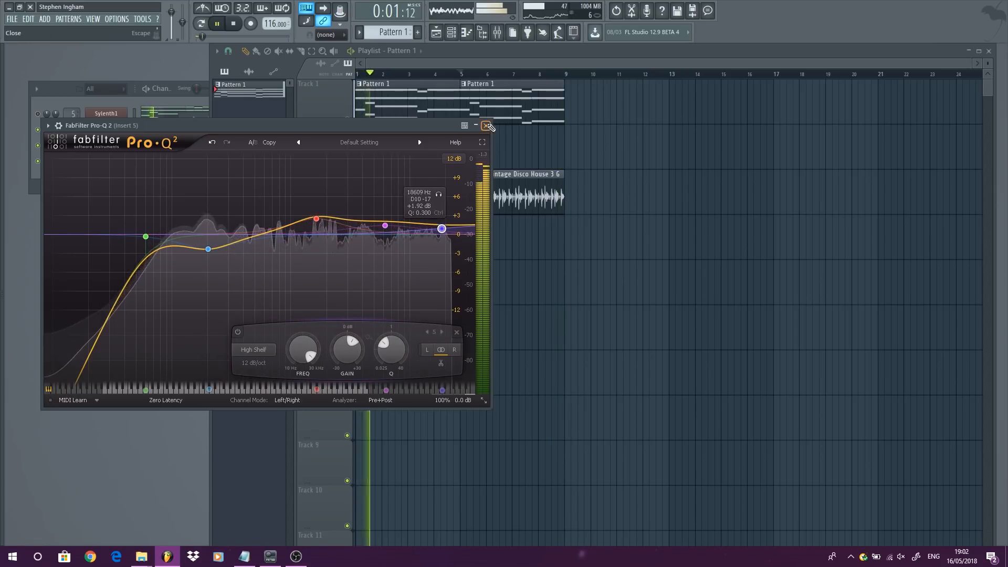
{"action": "left_click", "coordinate": [486, 126]}
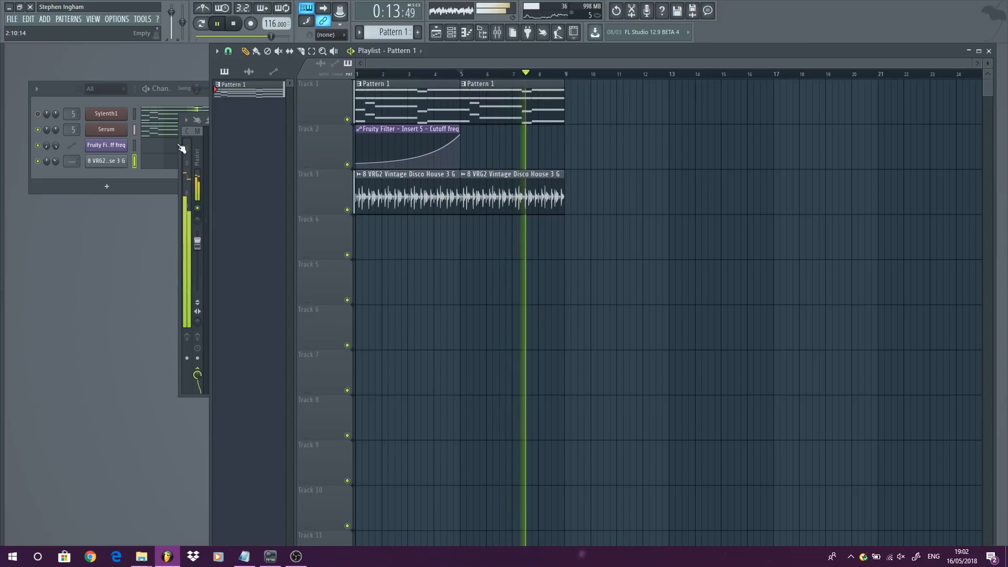
{"action": "left_click", "coordinate": [181, 144]}
{"action": "left_click", "coordinate": [736, 120]}
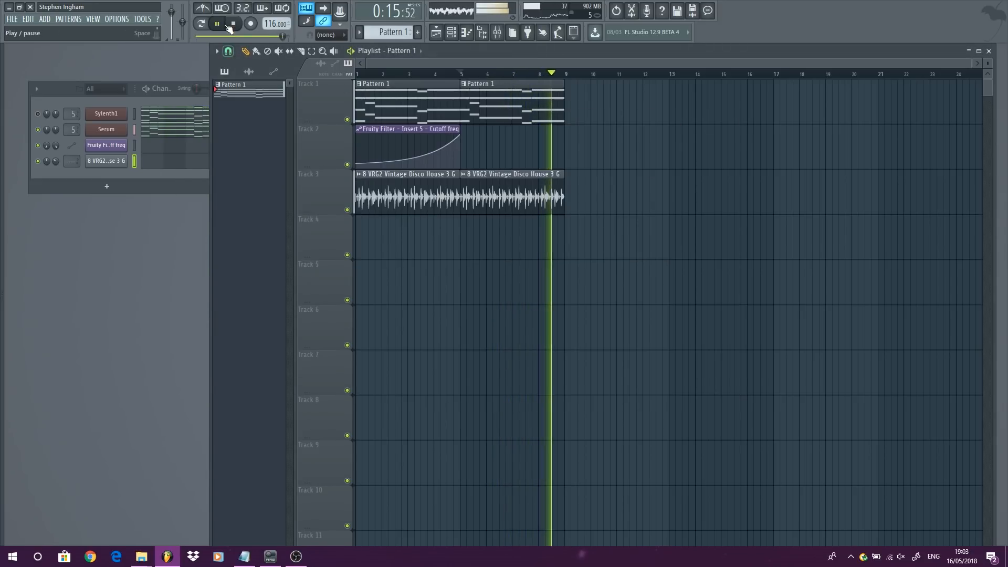
{"action": "key", "text": "space"}
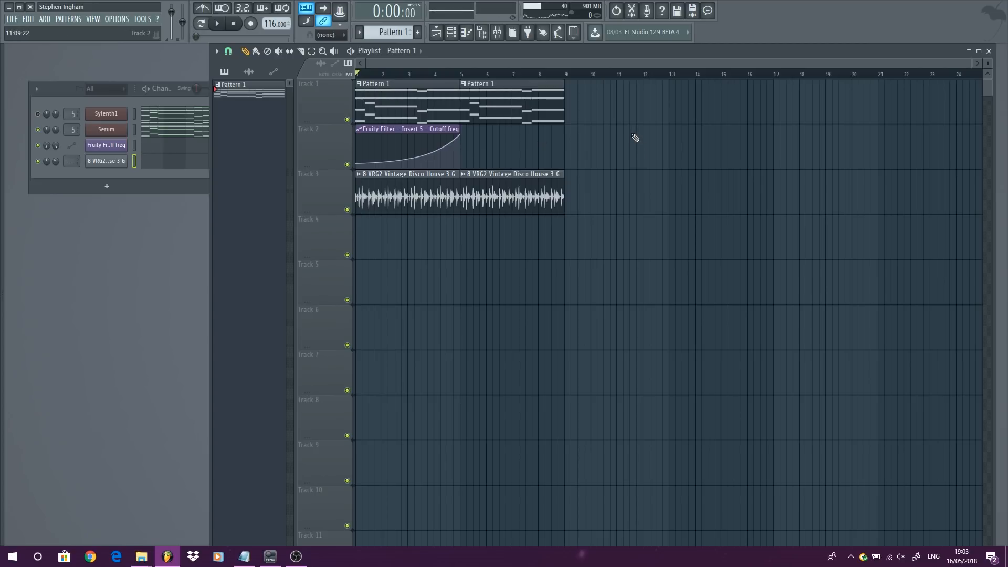
Unmute Sylenth1, mute Serum and play the arrangement to hear the Sylenth1 chords
{"action": "left_click", "coordinate": [107, 129]}
{"action": "left_click", "coordinate": [38, 114]}
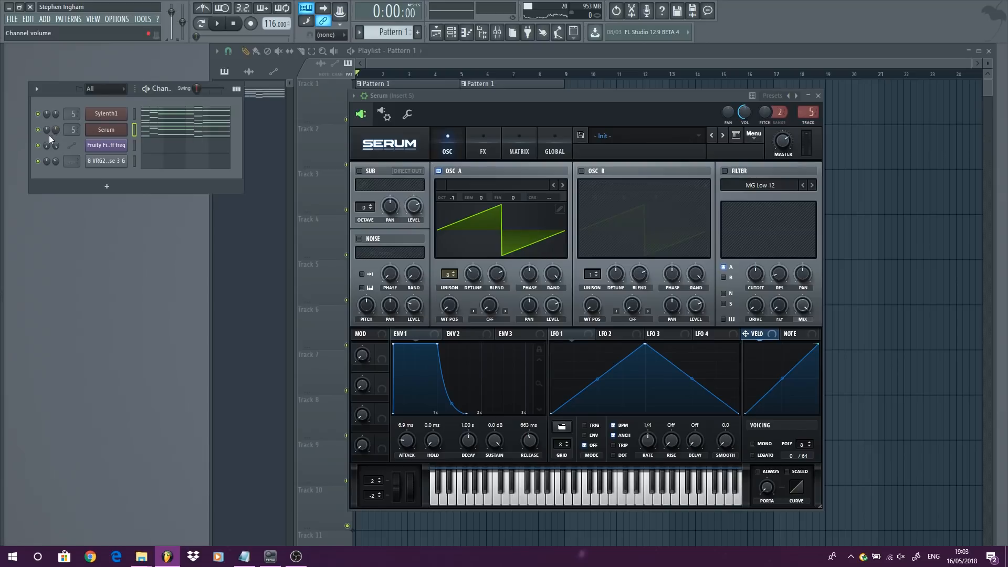
{"action": "left_click", "coordinate": [38, 130]}
{"action": "left_click", "coordinate": [217, 23]}
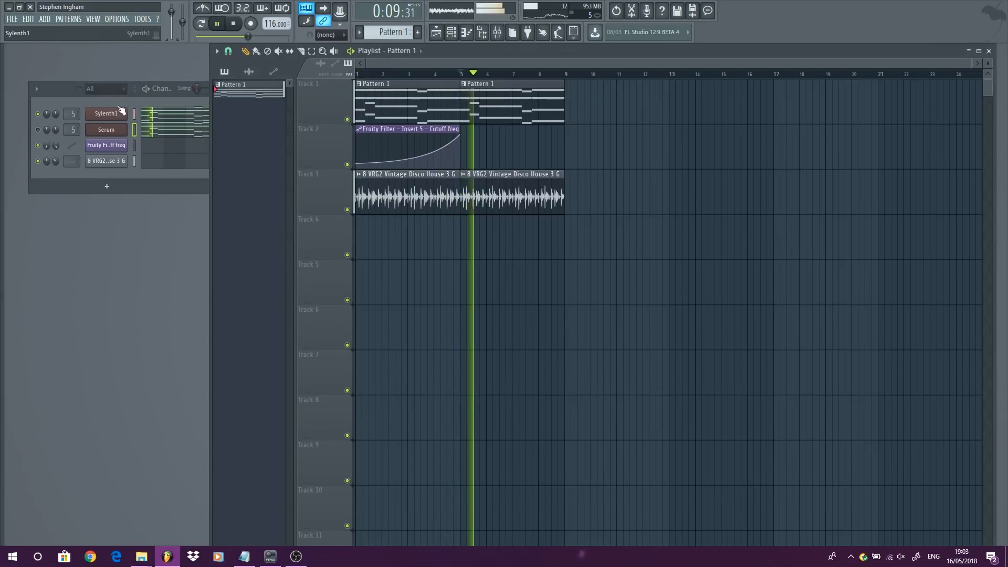
{"action": "left_click", "coordinate": [234, 24]}
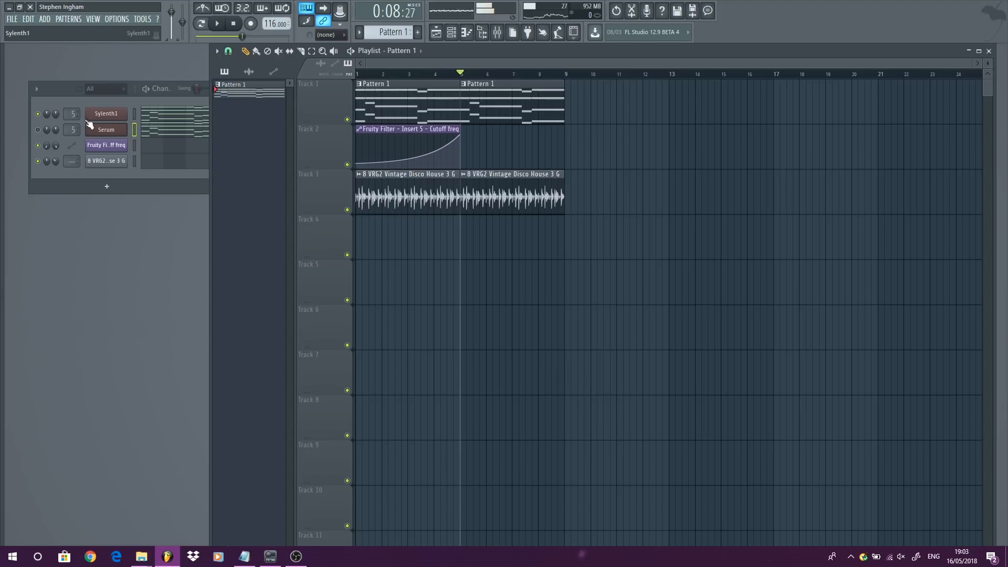
Examine Sylenth1's settings and its chord notes in the piano roll
{"action": "left_click", "coordinate": [103, 115]}
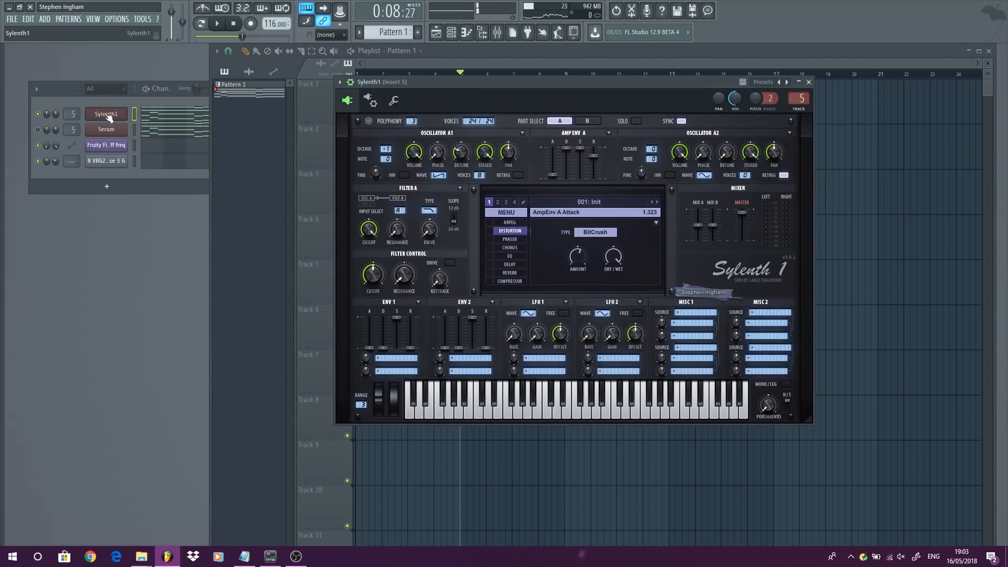
{"action": "right_click", "coordinate": [121, 112]}
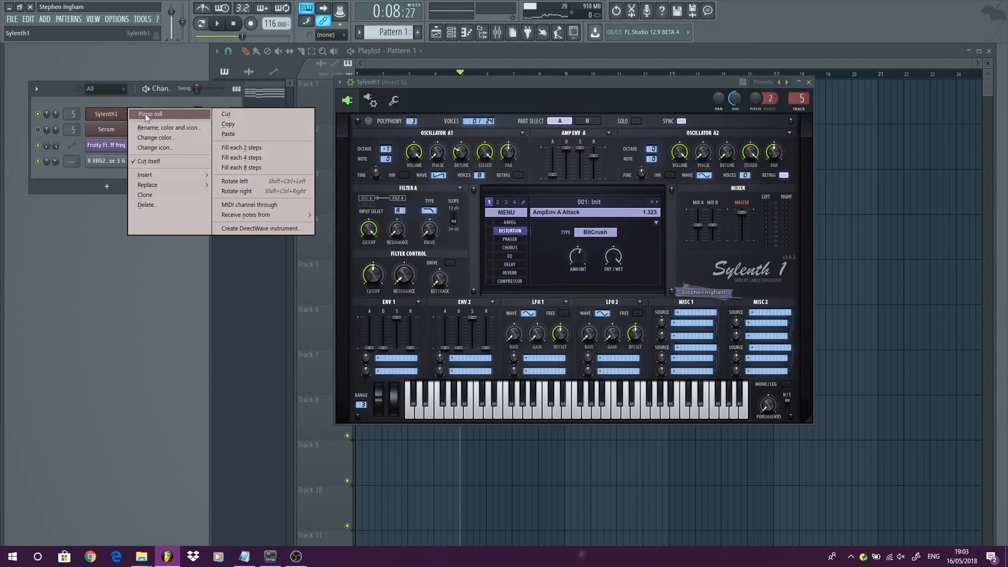
{"action": "left_click", "coordinate": [145, 113]}
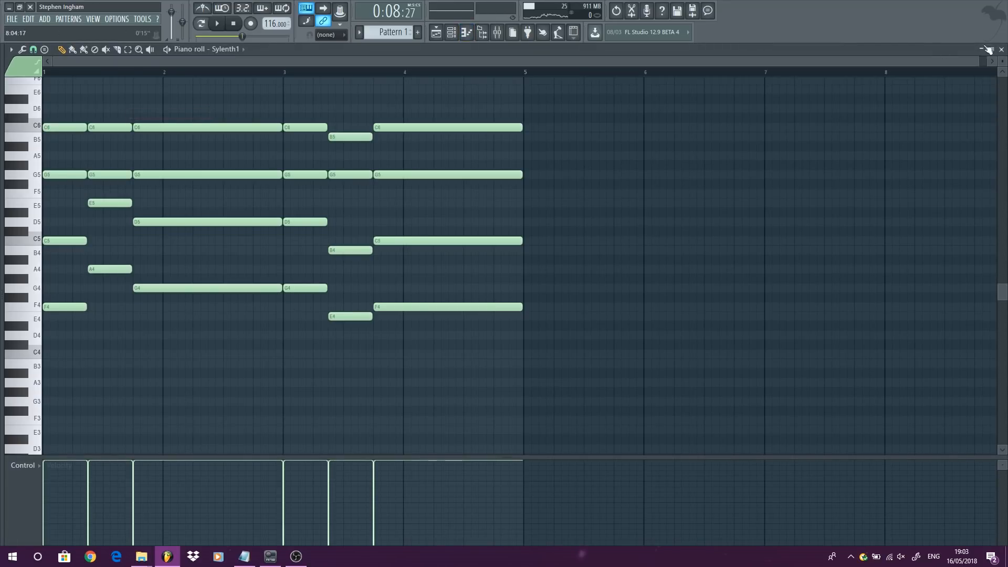
{"action": "left_click", "coordinate": [1002, 49]}
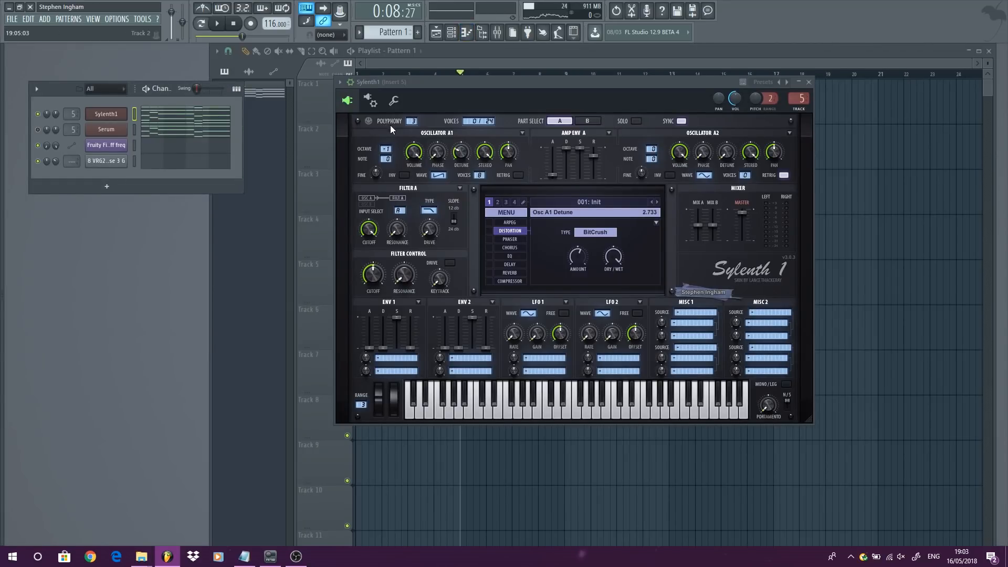
Set Sylenth1's polyphony to 9 and play the arrangement, switching back from Sylenth1 to Serum
{"action": "left_click_drag", "start_coordinate": [412, 123], "coordinate": [393, 33]}
{"action": "key", "text": "space"}
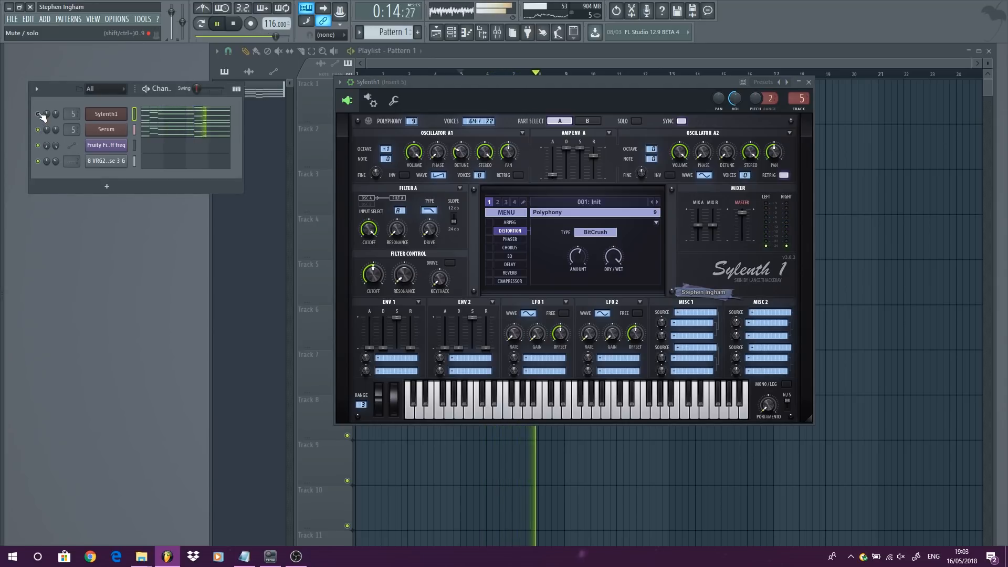
{"action": "left_click", "coordinate": [234, 23]}
{"action": "left_click", "coordinate": [233, 24]}
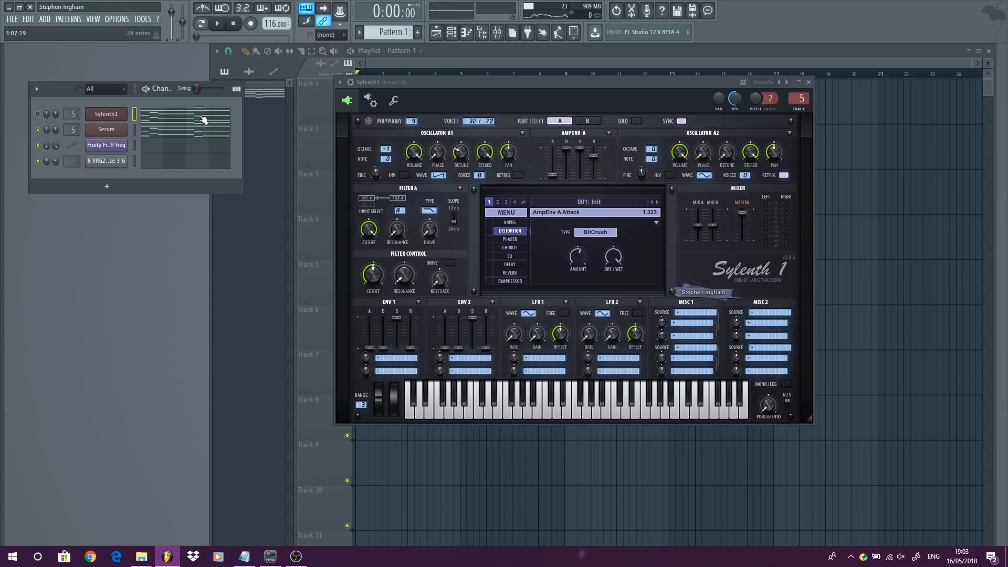
Compare Serum's unison settings with the oscillator voices in Sylenth1
{"action": "left_click", "coordinate": [108, 131]}
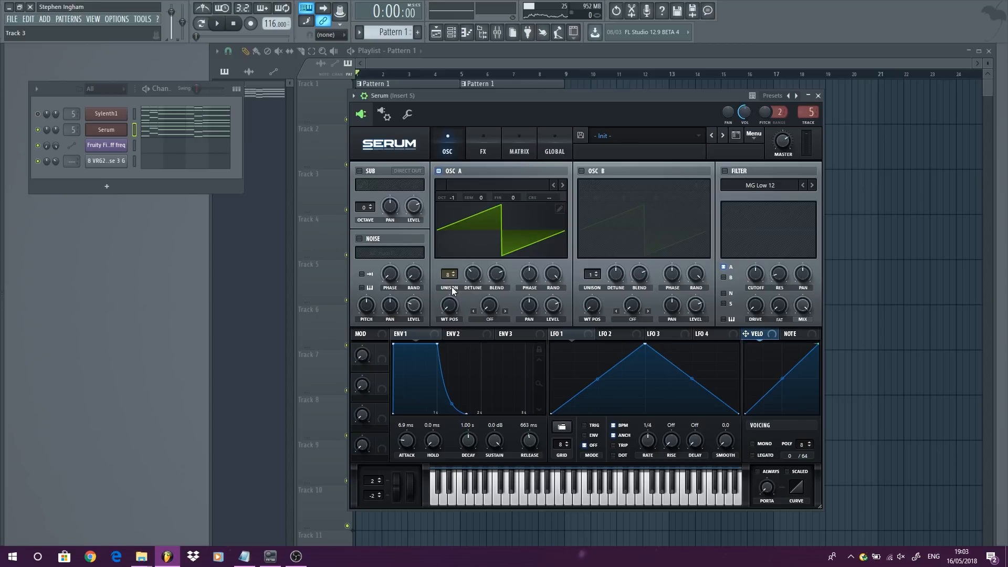
{"action": "left_click", "coordinate": [109, 113]}
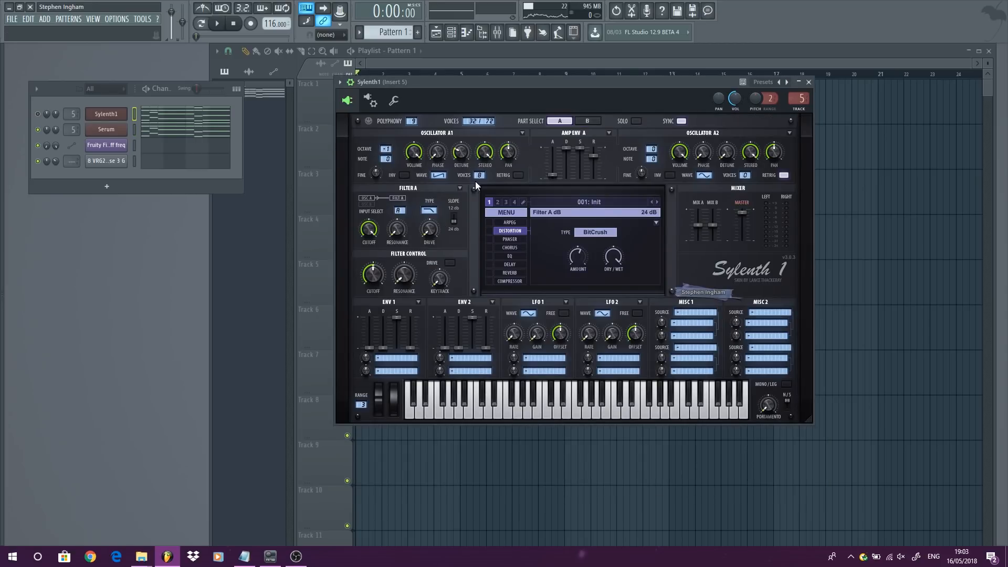
{"action": "left_click", "coordinate": [106, 129]}
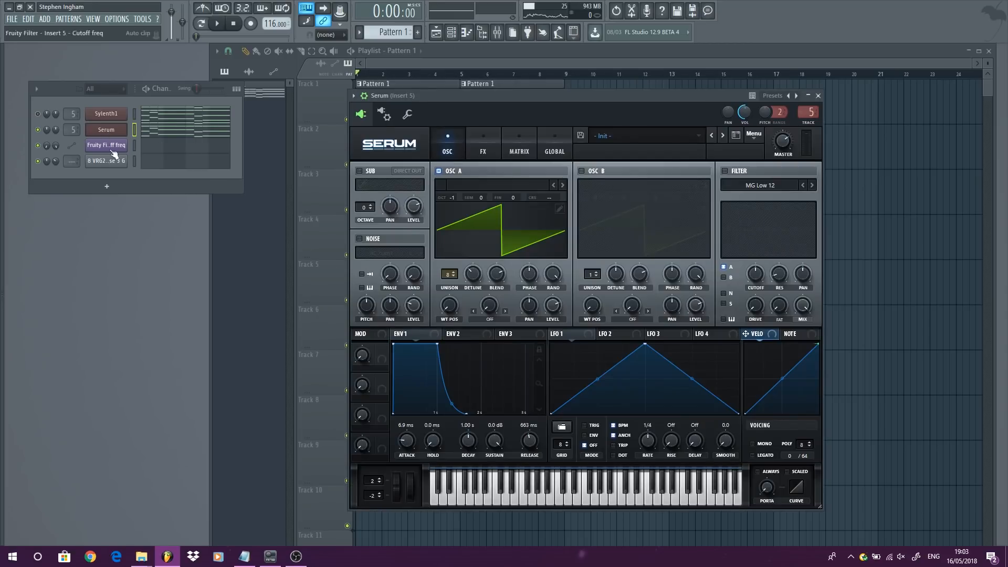
Compare Serum's Analog wavetable choices with the waveforms available for Sylenth1's oscillator A1
{"action": "left_click", "coordinate": [485, 185]}
{"action": "mouse_move", "coordinate": [489, 220]}
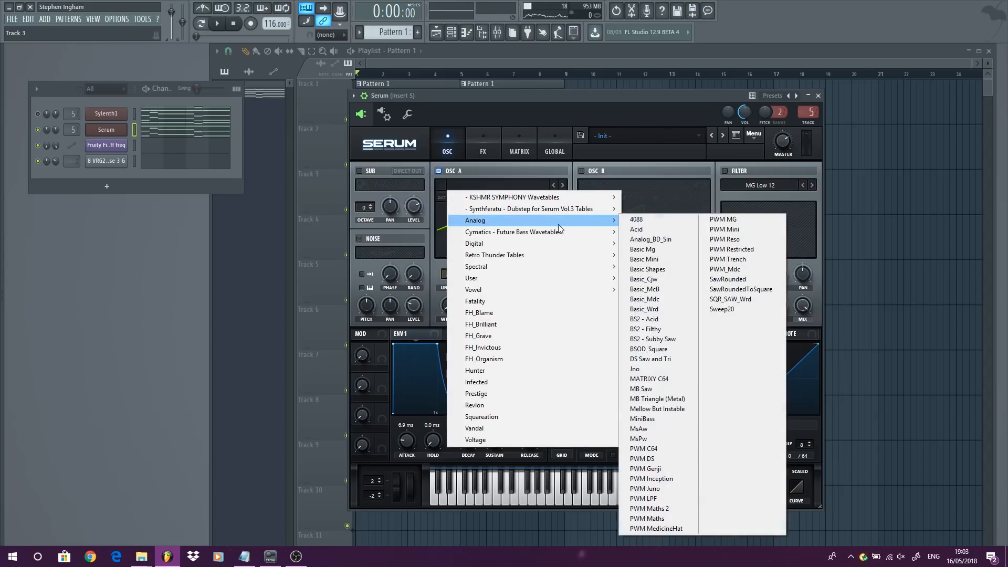
{"action": "left_click", "coordinate": [104, 114]}
{"action": "left_click", "coordinate": [105, 114]}
{"action": "left_click", "coordinate": [106, 114]}
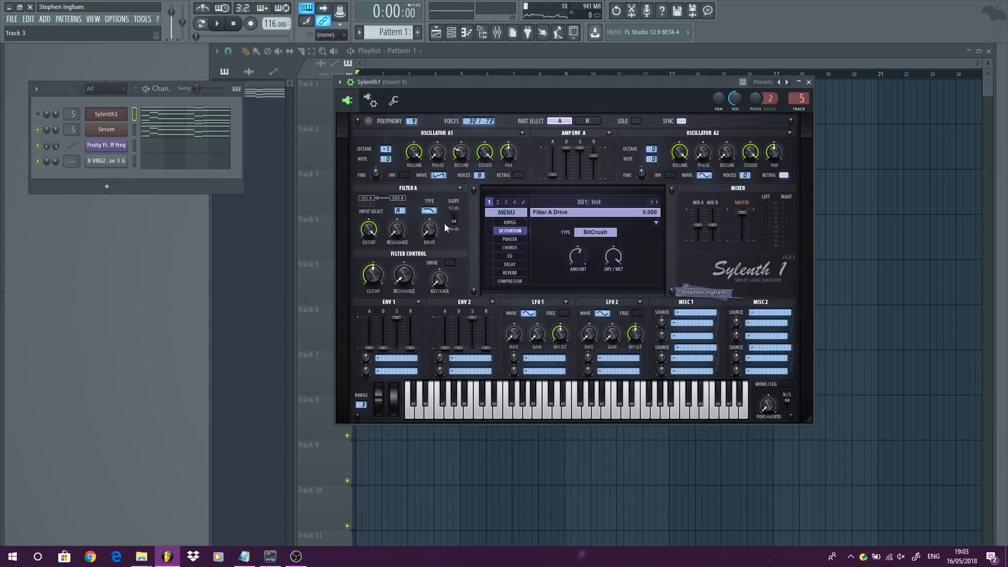
{"action": "left_click", "coordinate": [443, 174]}
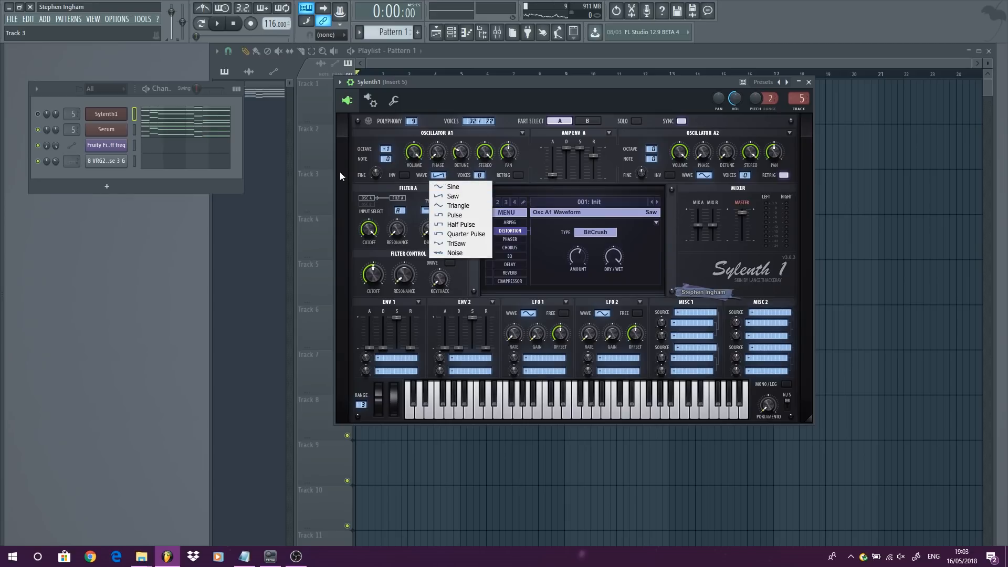
{"action": "left_click", "coordinate": [111, 133]}
{"action": "left_click", "coordinate": [111, 133]}
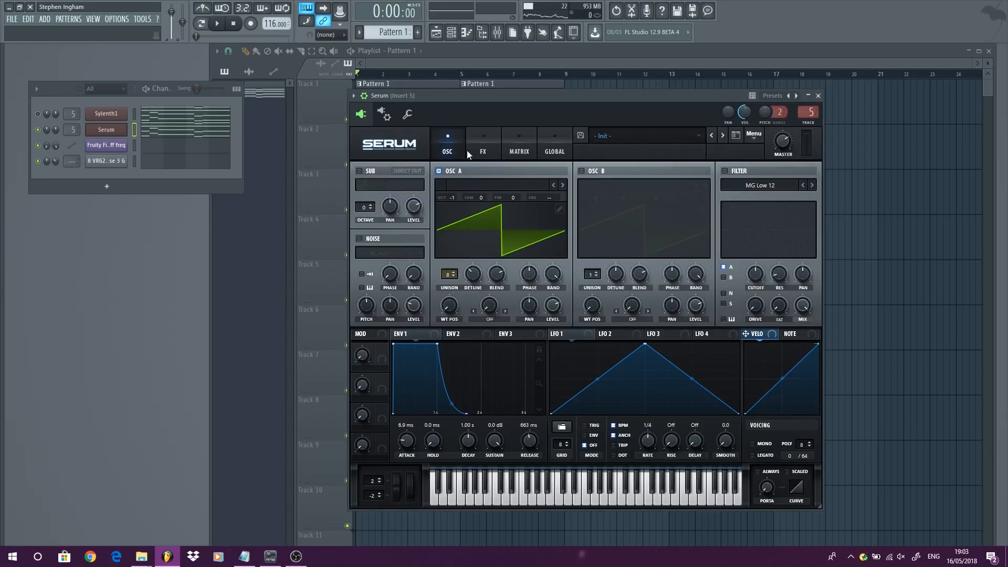
Browse the Analog and Cymatics - Future Bass wavetable choices for Serum's oscillator A
{"action": "left_click", "coordinate": [488, 188]}
{"action": "mouse_move", "coordinate": [596, 237]}
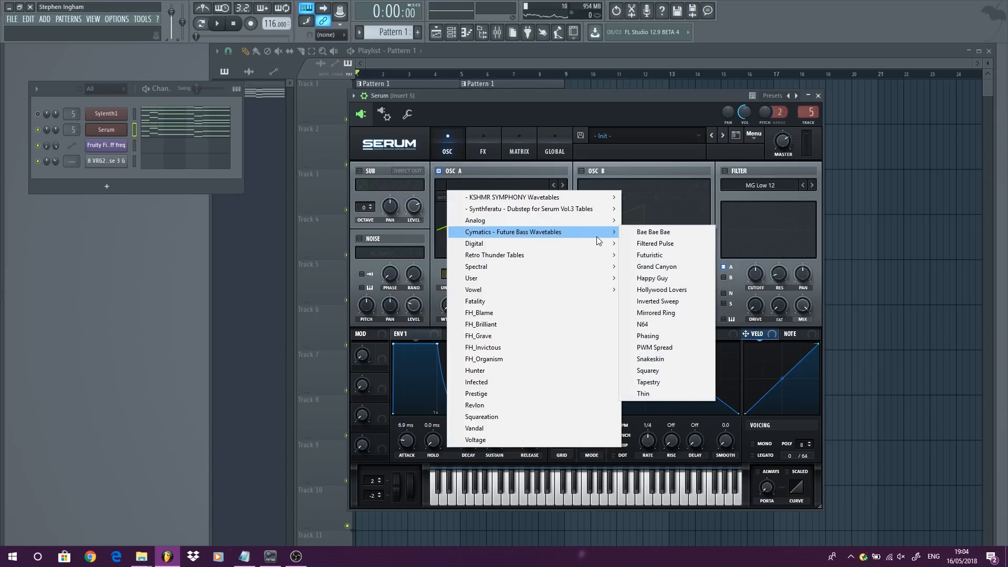
{"action": "mouse_move", "coordinate": [609, 261]}
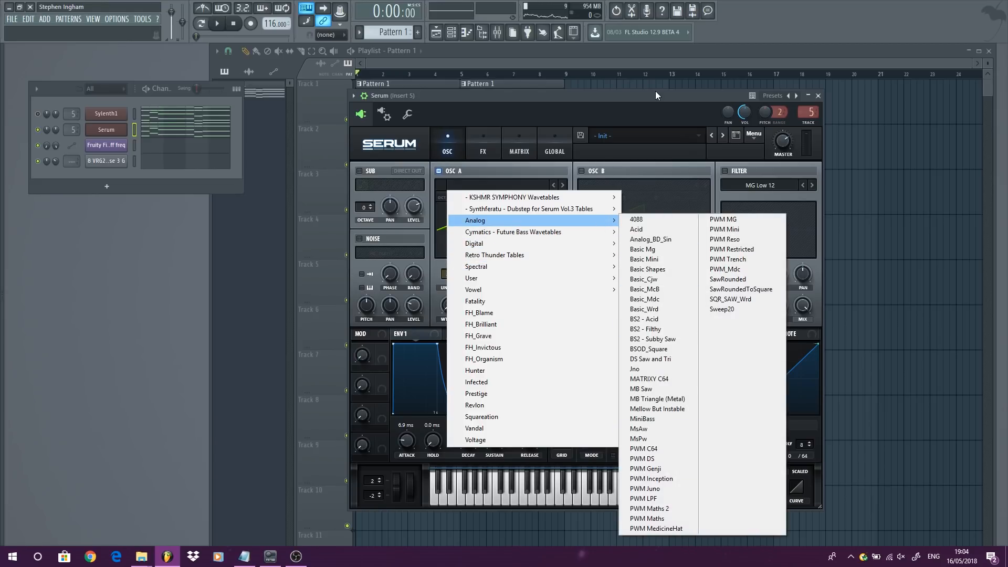
{"action": "left_click", "coordinate": [653, 93]}
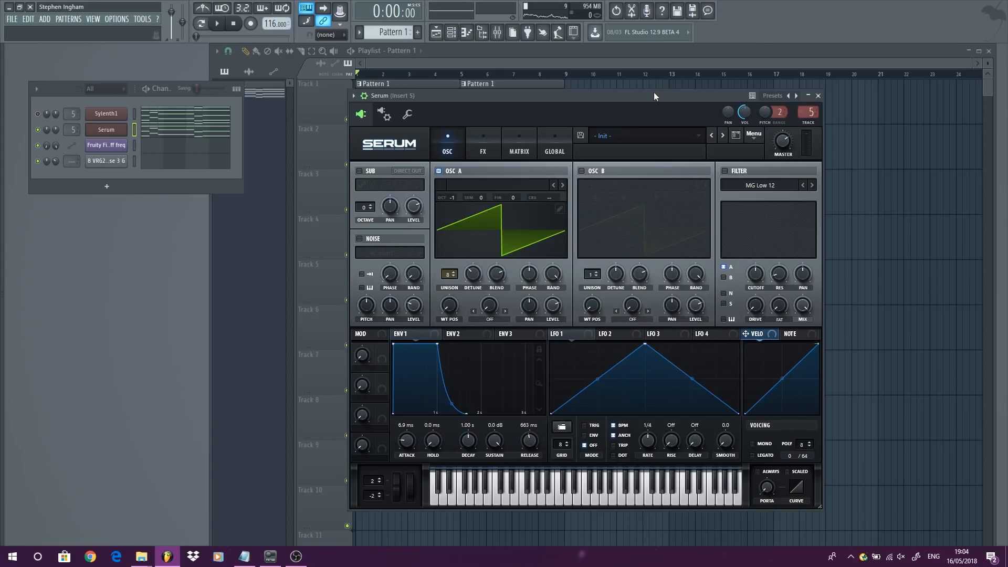
Load the Analog wavetable Basic Shapes into Serum's oscillator A and set its wavetable position to 4
{"action": "left_click", "coordinate": [505, 186]}
{"action": "mouse_move", "coordinate": [590, 220]}
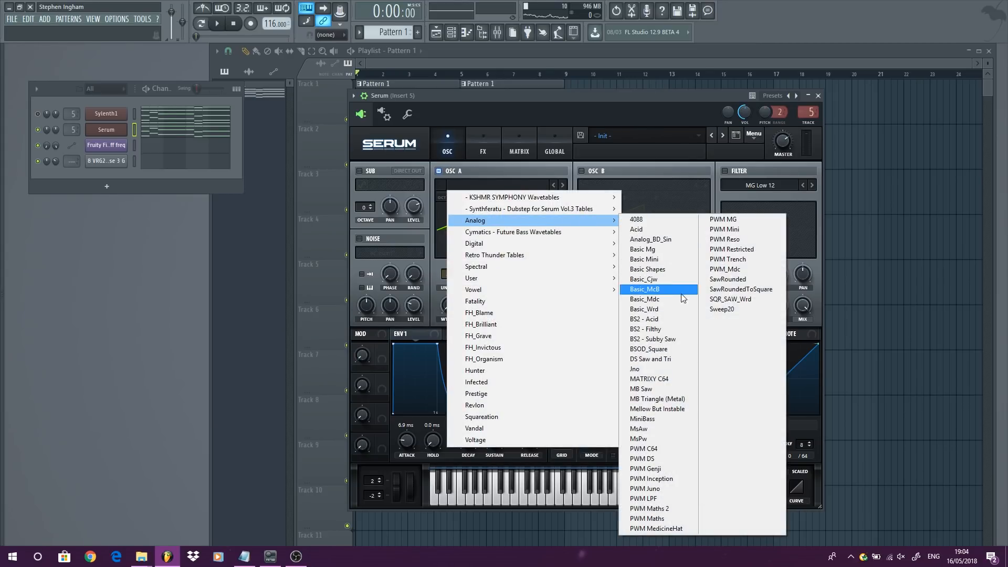
{"action": "left_click", "coordinate": [667, 269]}
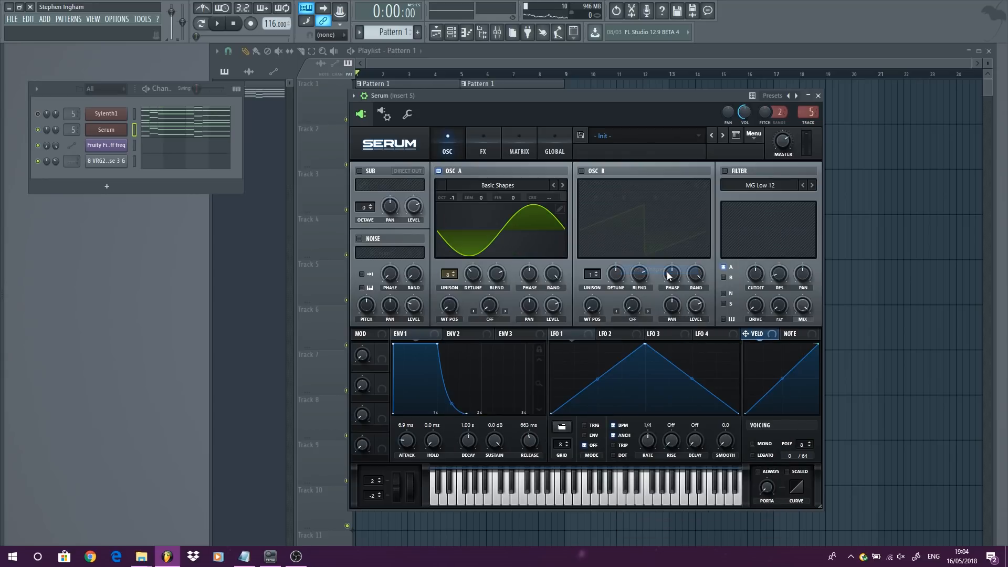
{"action": "left_click_drag", "start_coordinate": [451, 314], "coordinate": [443, 235]}
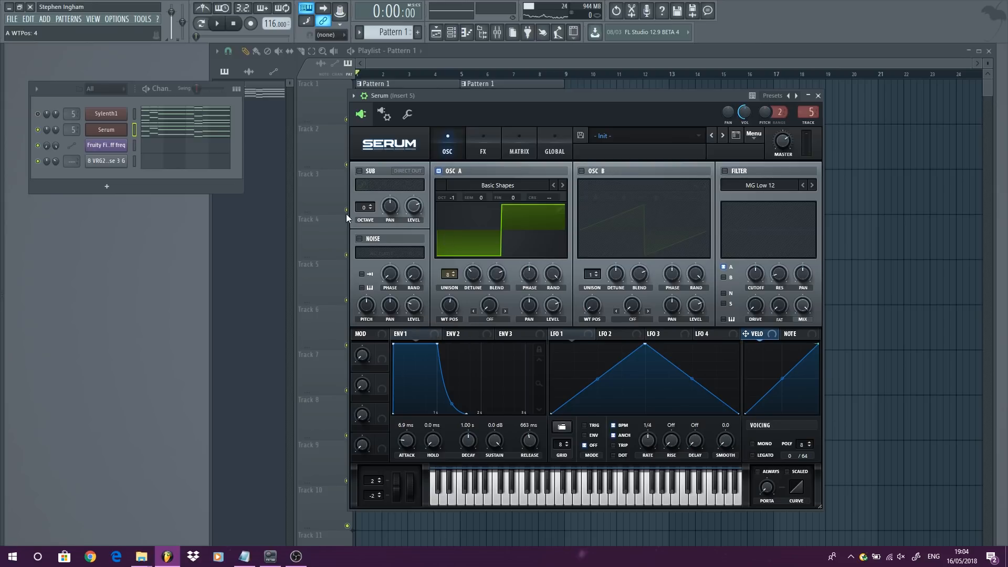
Compare the waveforms available for Sylenth1's oscillator A1 with the wavetable positions of Basic Shapes in Serum
{"action": "left_click", "coordinate": [109, 114]}
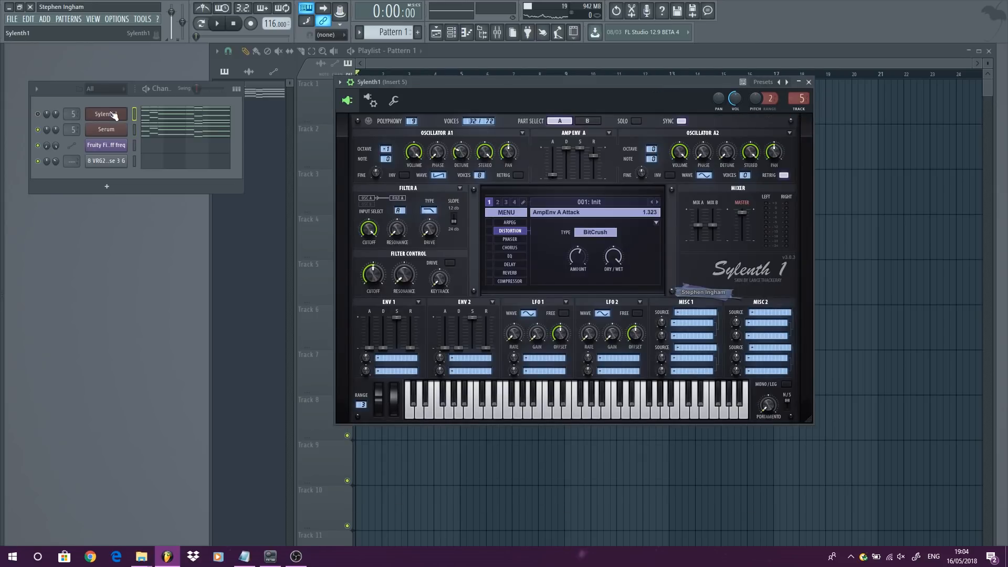
{"action": "left_click", "coordinate": [439, 175]}
{"action": "left_click", "coordinate": [455, 215]}
{"action": "left_click", "coordinate": [106, 129]}
{"action": "left_click_drag", "start_coordinate": [454, 306], "coordinate": [437, 250]}
{"action": "left_click", "coordinate": [120, 114]}
{"action": "left_click", "coordinate": [439, 174]}
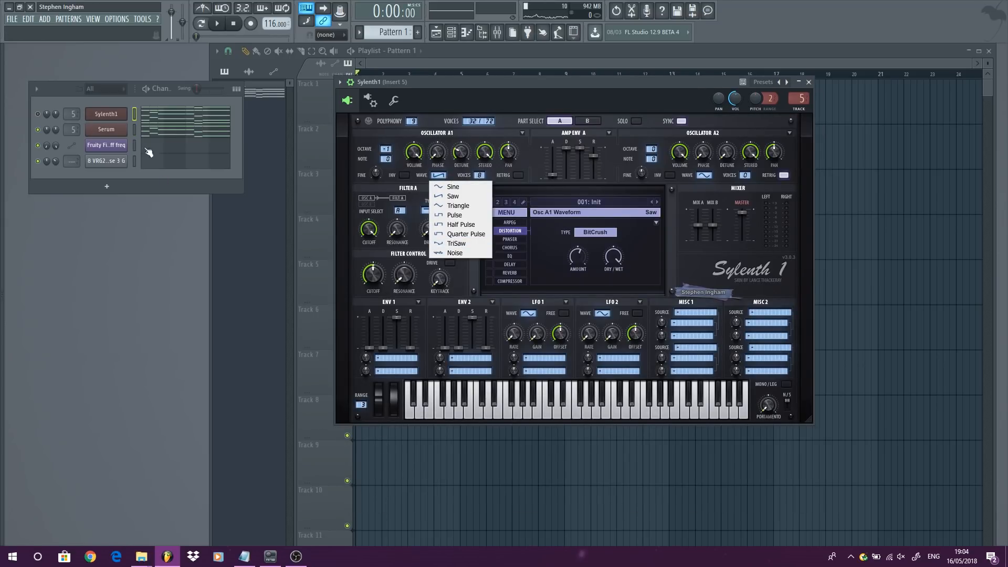
Switch back to Serum, set oscillator A's wavetable position to 1, and close the Serum window
{"action": "left_click", "coordinate": [125, 131]}
{"action": "left_click", "coordinate": [126, 132]}
{"action": "left_click_drag", "start_coordinate": [448, 306], "coordinate": [440, 461]}
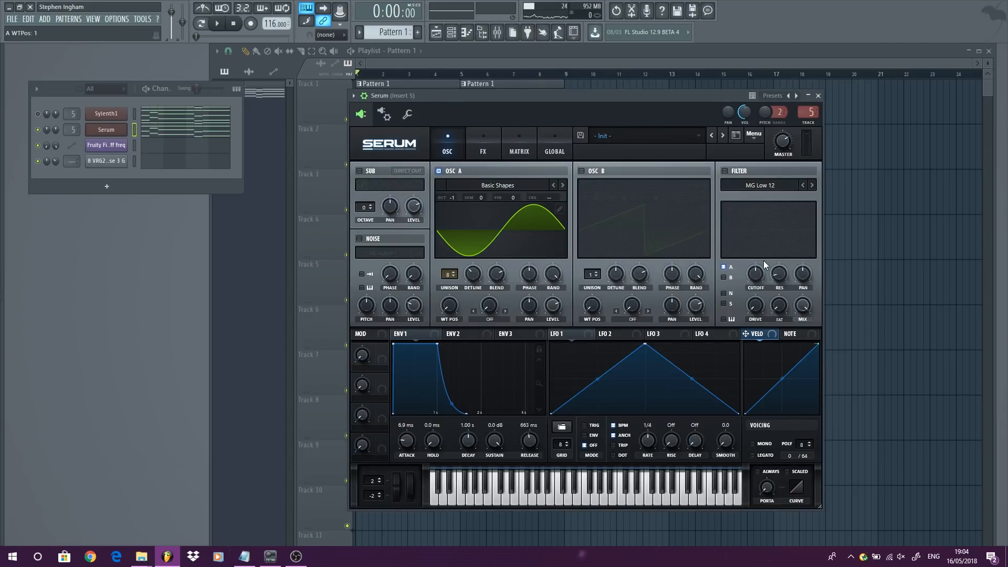
{"action": "left_click", "coordinate": [818, 95]}
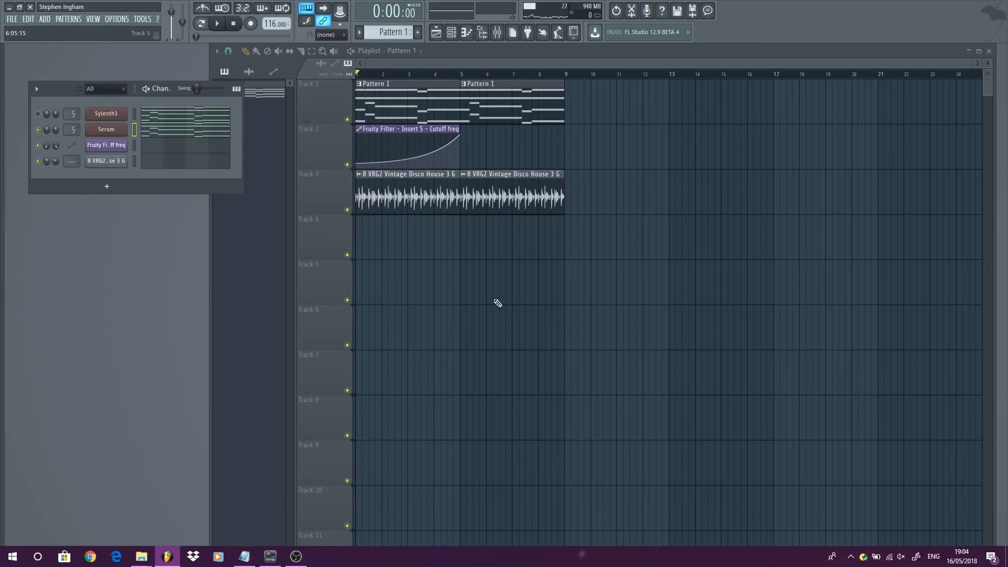